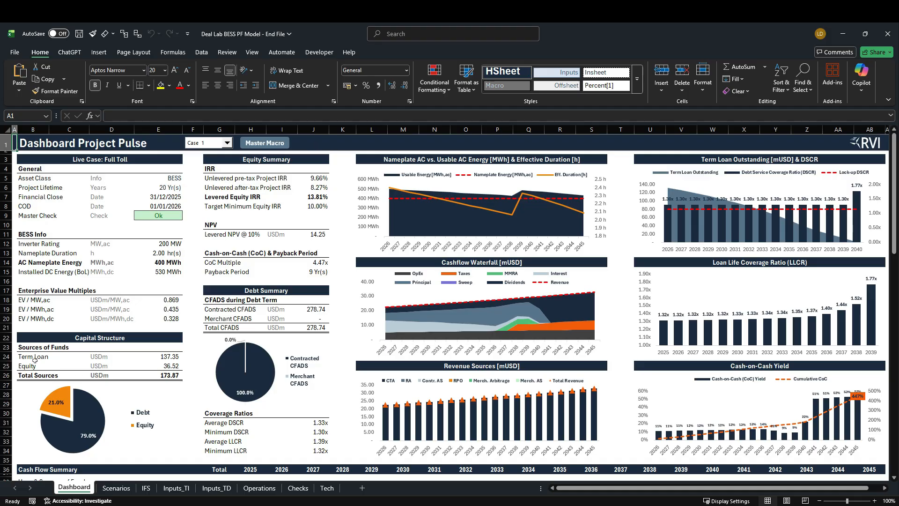
# Review the equity line under Sources of Funds and the Equity Summary metrics on the Dashboard
pyautogui.moveTo(35, 365); pyautogui.dragTo(189, 370)
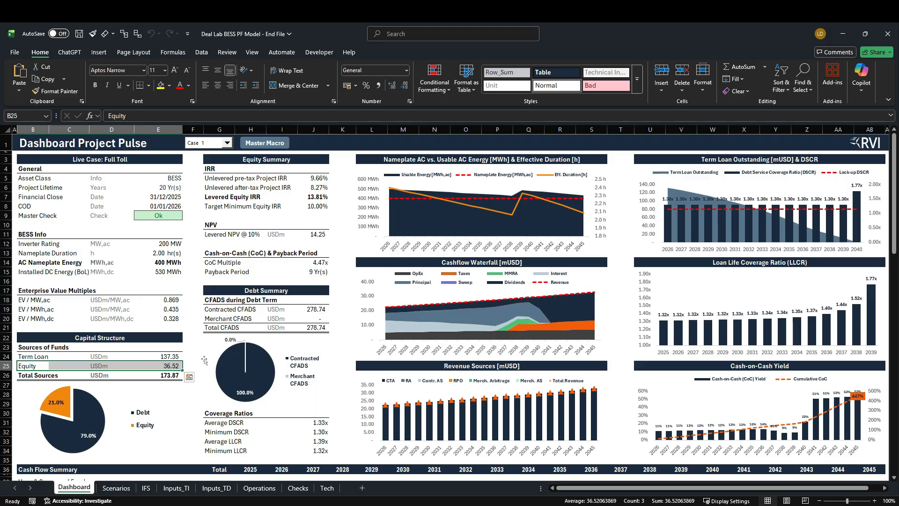
pyautogui.click(212, 165)
pyautogui.moveTo(211, 165); pyautogui.dragTo(323, 277)
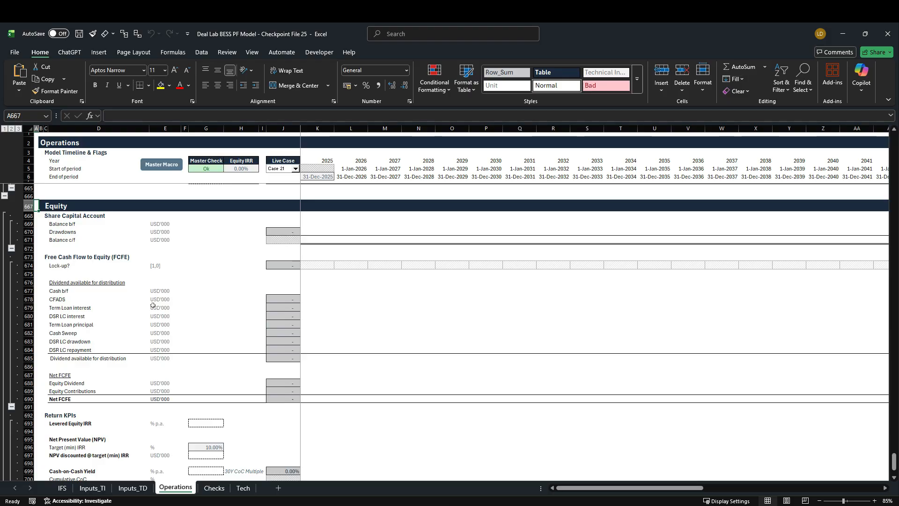
# Review the Free Cash Flow to Equity, Net FCFE and Return KPIs rows in the Equity section of the Operations sheet
pyautogui.click(29, 258)
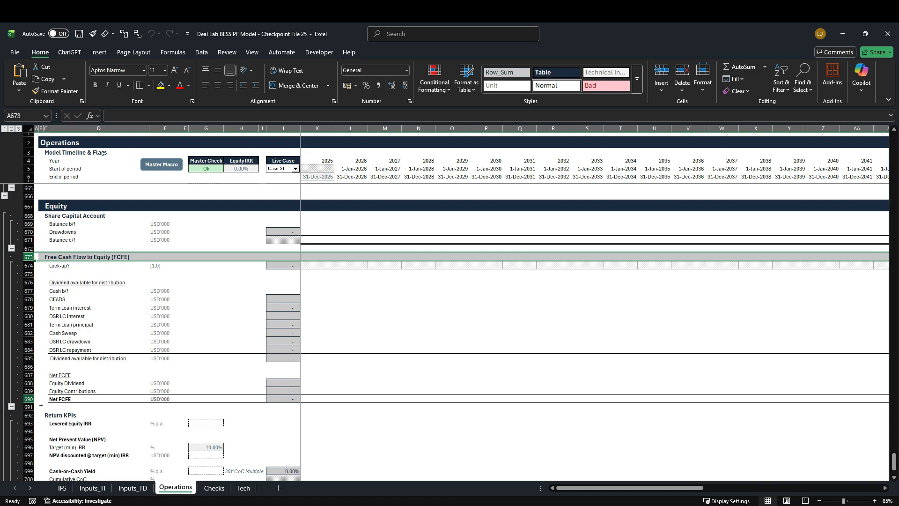
pyautogui.click(29, 399)
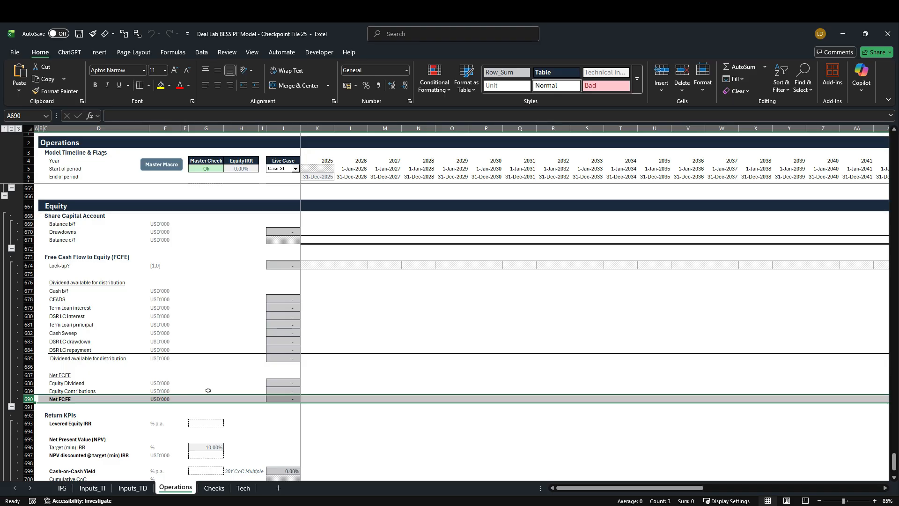
pyautogui.scroll(-3, 208, 390)
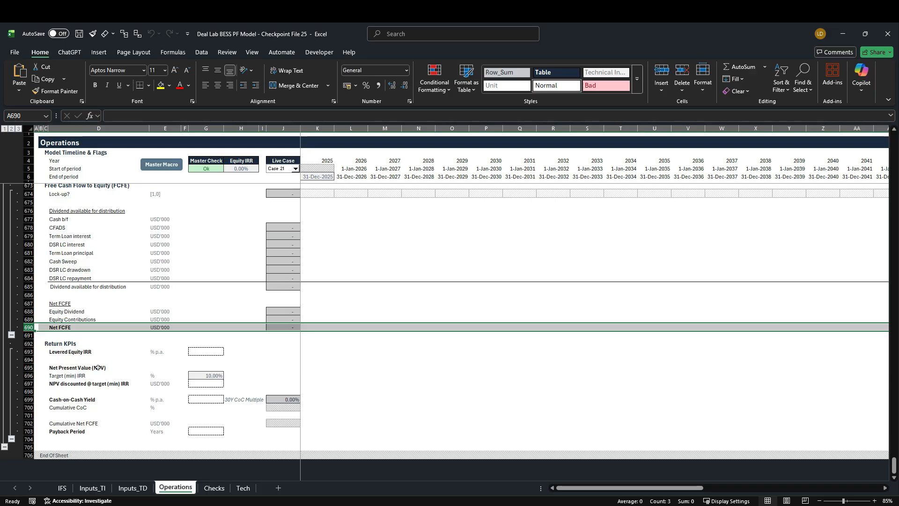
pyautogui.scroll(3, 98, 367)
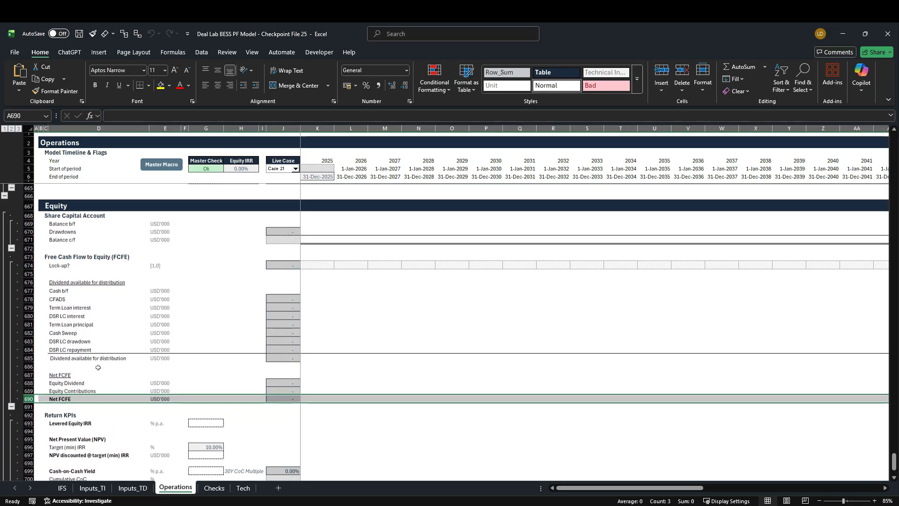
# Set the live case to Case 1 and run the Master Macro
pyautogui.click(296, 168)
pyautogui.moveTo(298, 203); pyautogui.dragTo(297, 181)
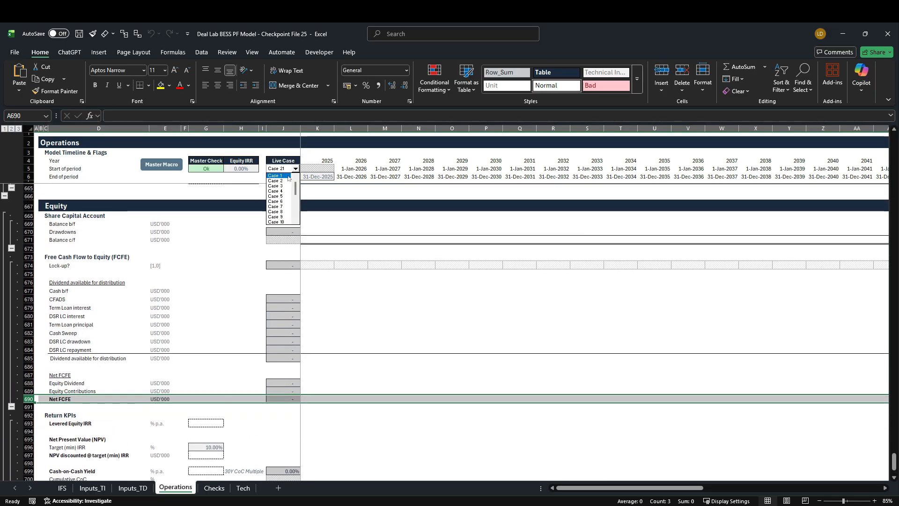
pyautogui.click(276, 176)
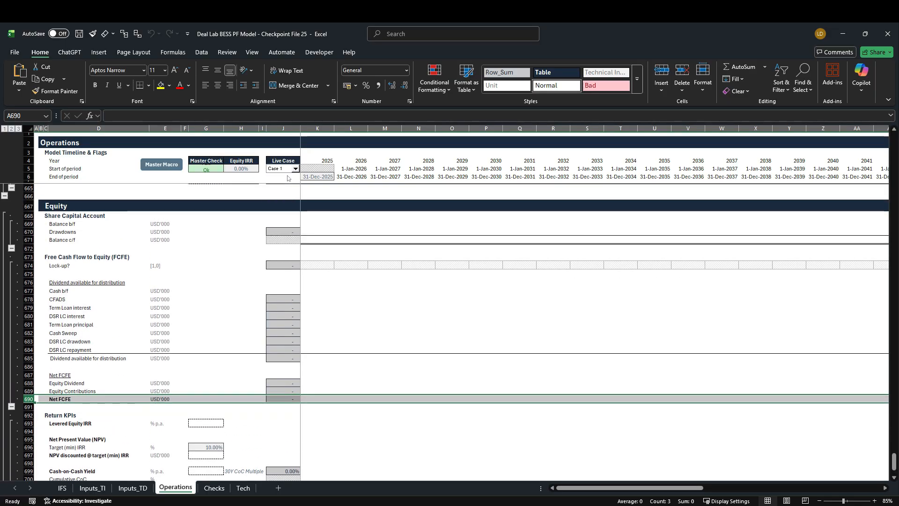
pyautogui.click(155, 168)
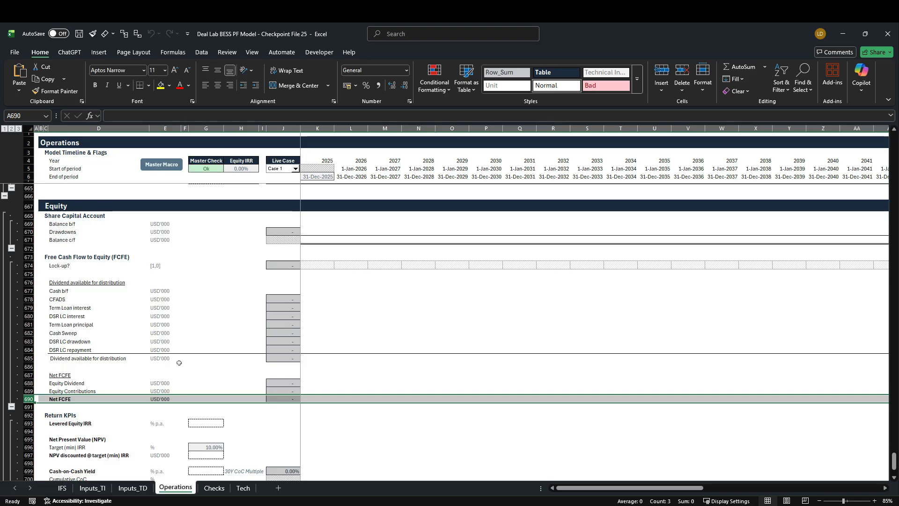
# Examine the Share Capital row under Equity in the balance sheet on the IFS sheet
pyautogui.click(63, 488)
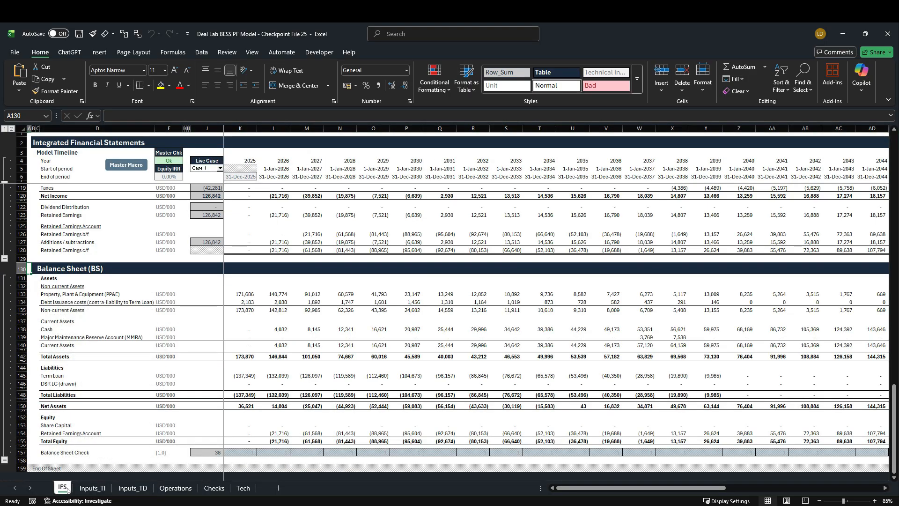
pyautogui.scroll(-1, 157, 397)
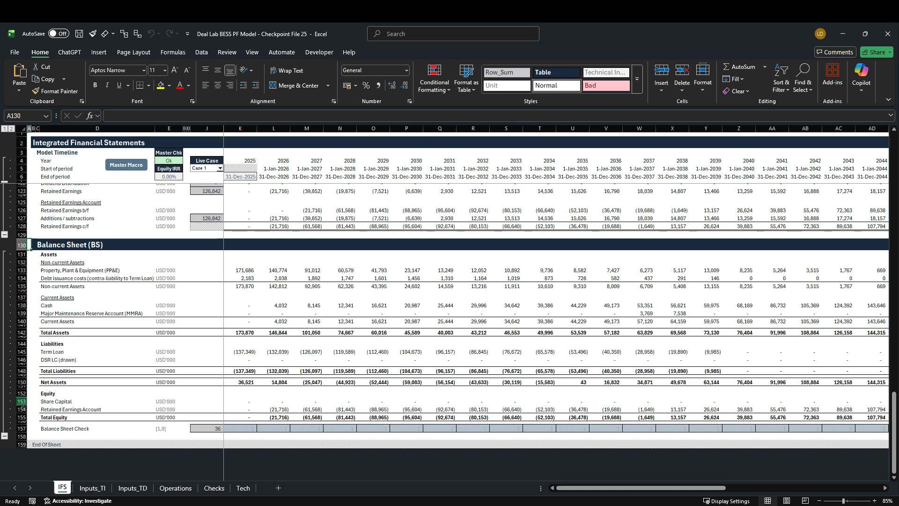
pyautogui.click(19, 402)
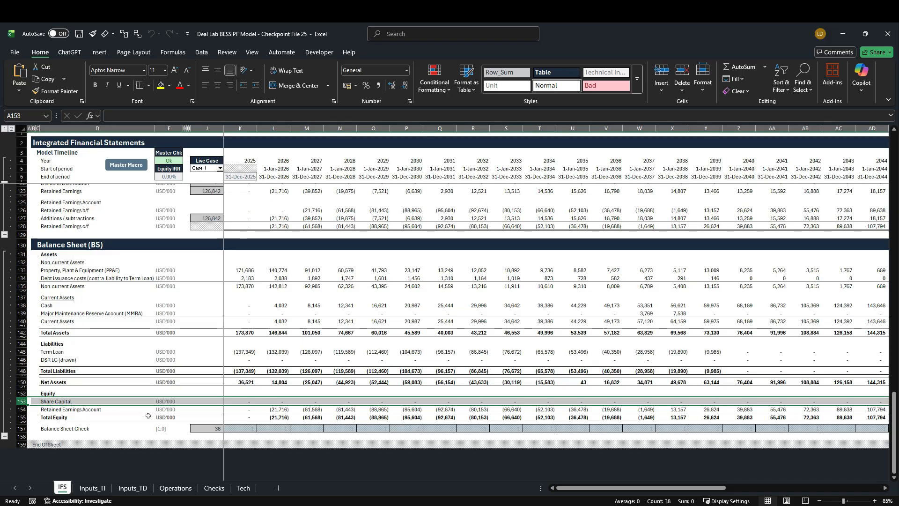
# Set the Balance Sheet check's Active switch to On in the Checks sheet
pyautogui.click(215, 488)
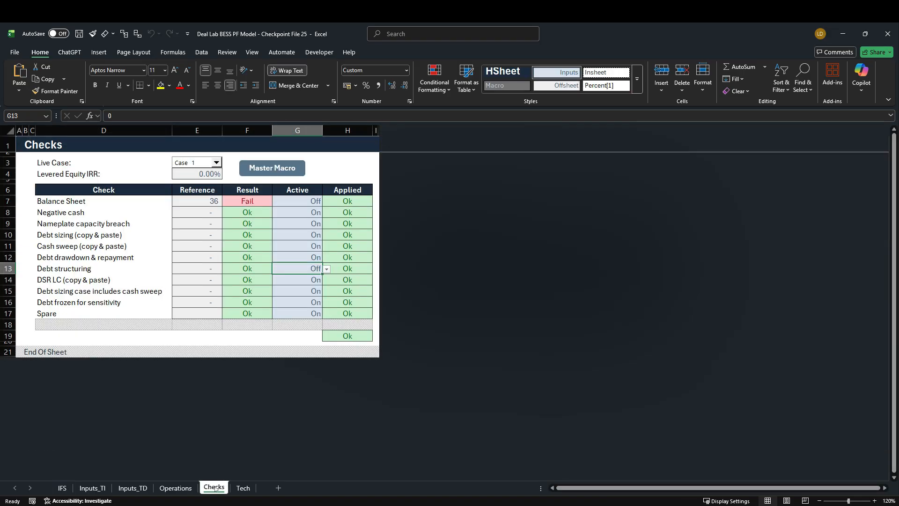
pyautogui.click(315, 201)
pyautogui.click(327, 202)
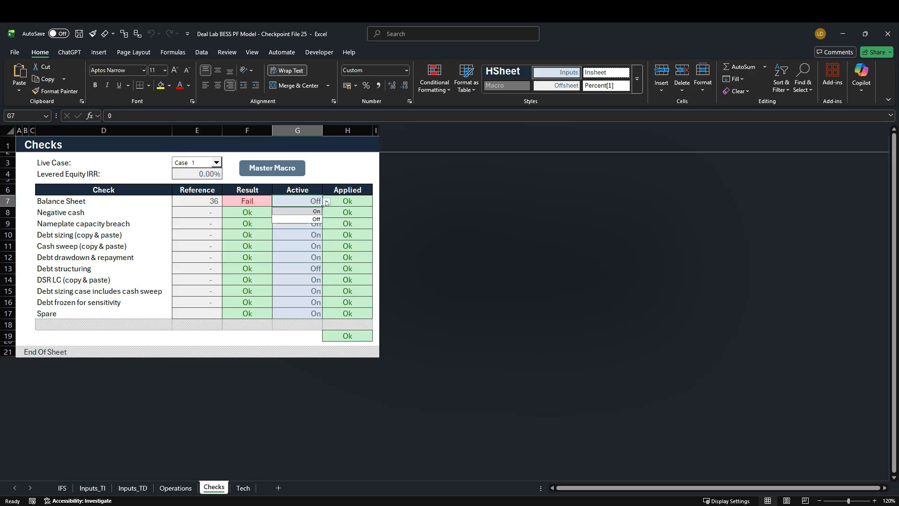
pyautogui.click(320, 211)
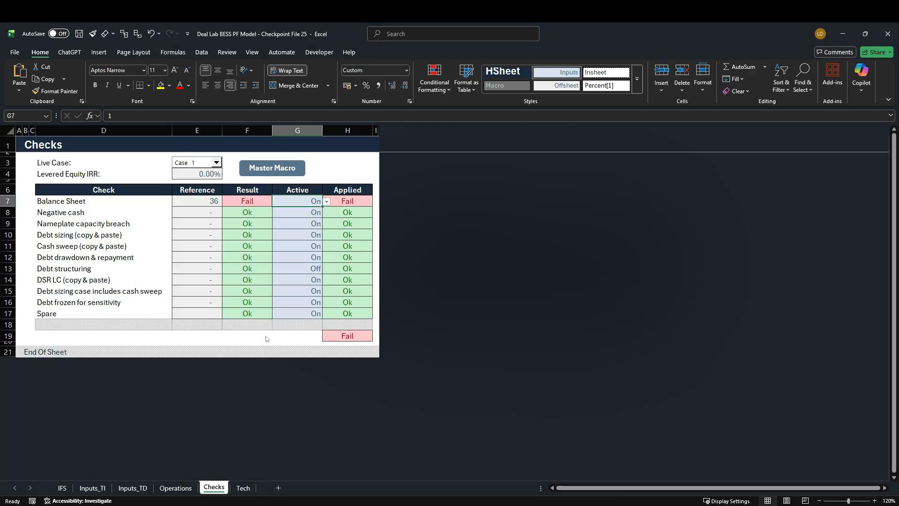
# Link the 2025 Balance b/f of the Share Capital Account (K669) on the Operations sheet to the prior closing balance with =J671
pyautogui.click(175, 487)
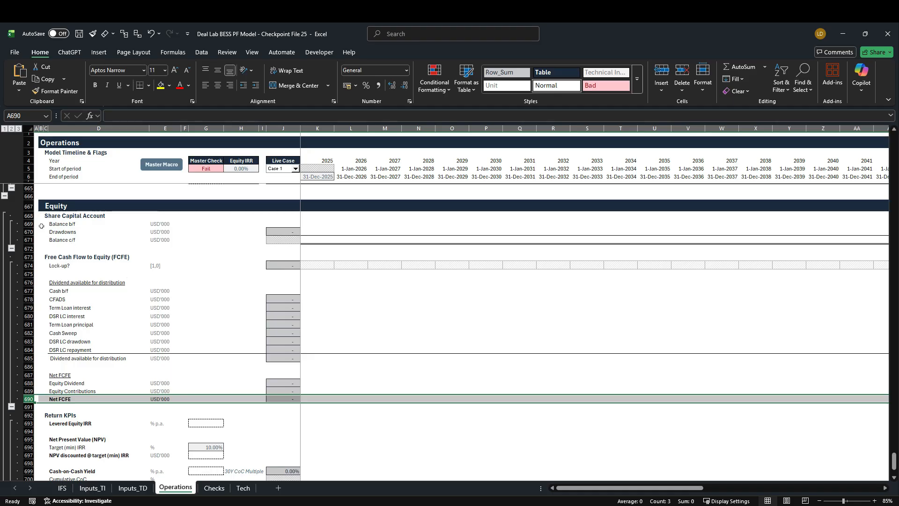
pyautogui.moveTo(29, 216); pyautogui.dragTo(32, 239)
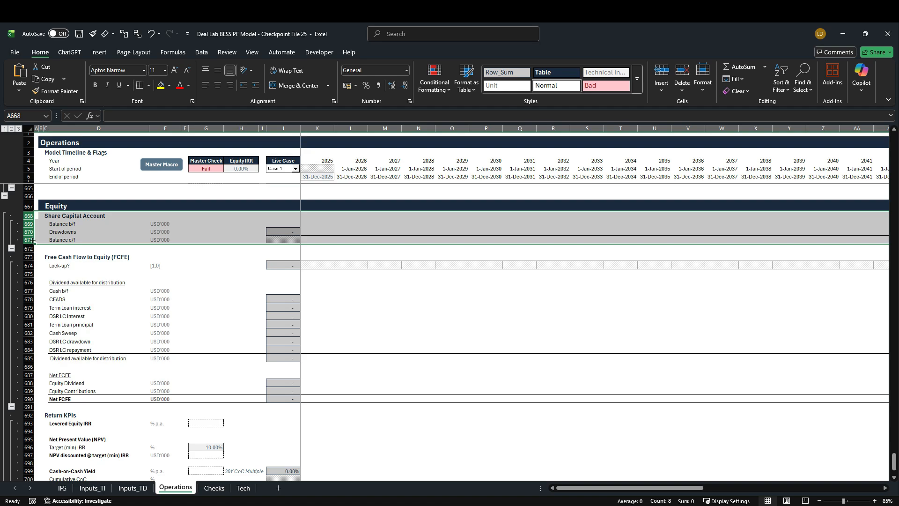
pyautogui.click(312, 227)
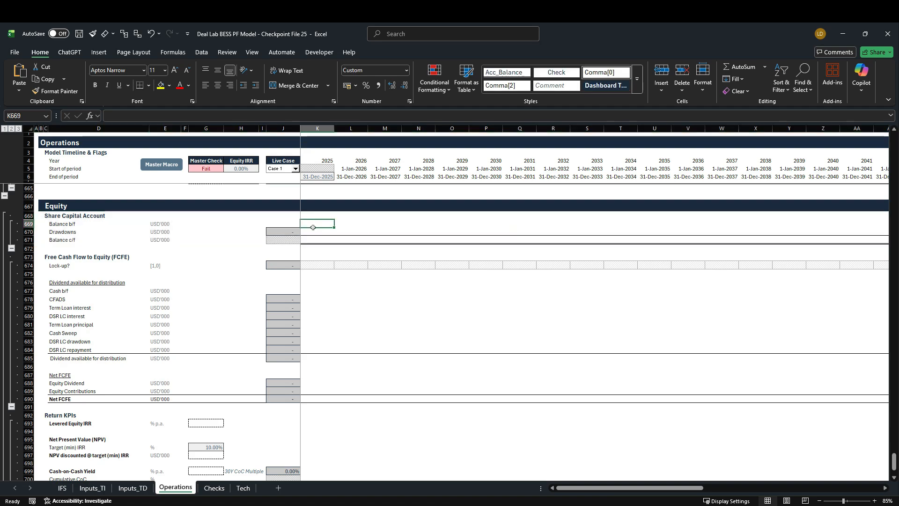
pyautogui.write('=')
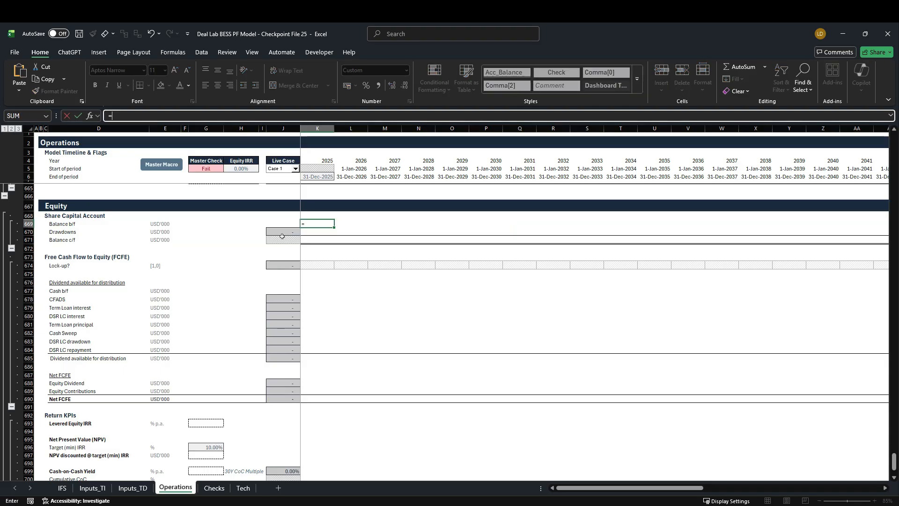
pyautogui.click(283, 237)
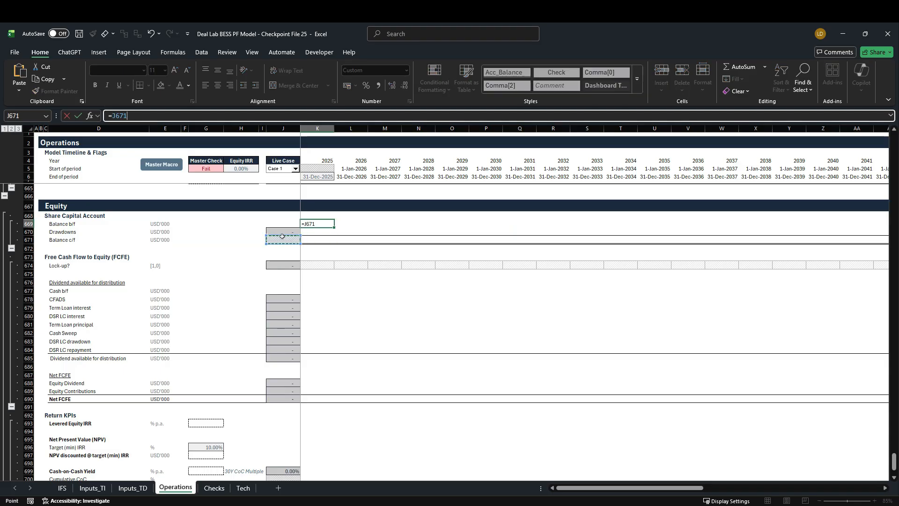
pyautogui.hotkey('ctrl', 'Return')
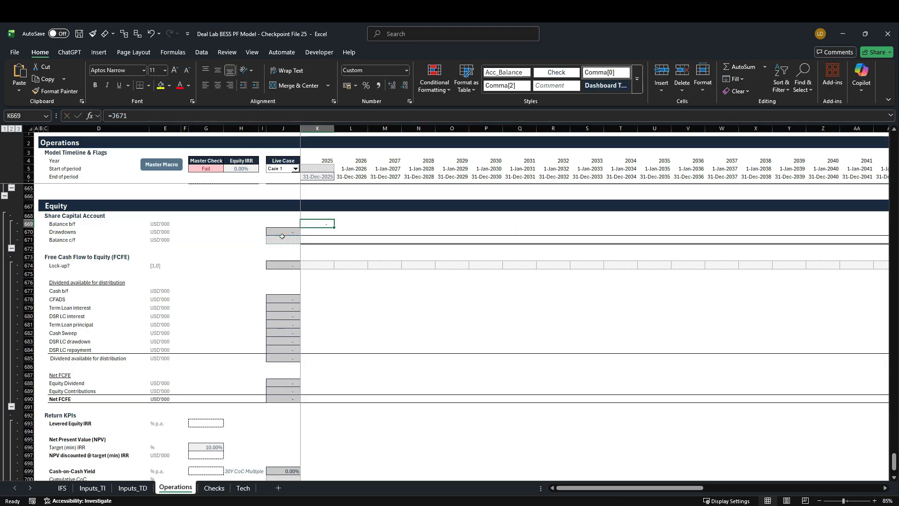
# Calculate the 2025 Share Capital Balance c/f in K671 with =SUM(K669:K670)
pyautogui.press('Down')
pyautogui.press('Down')
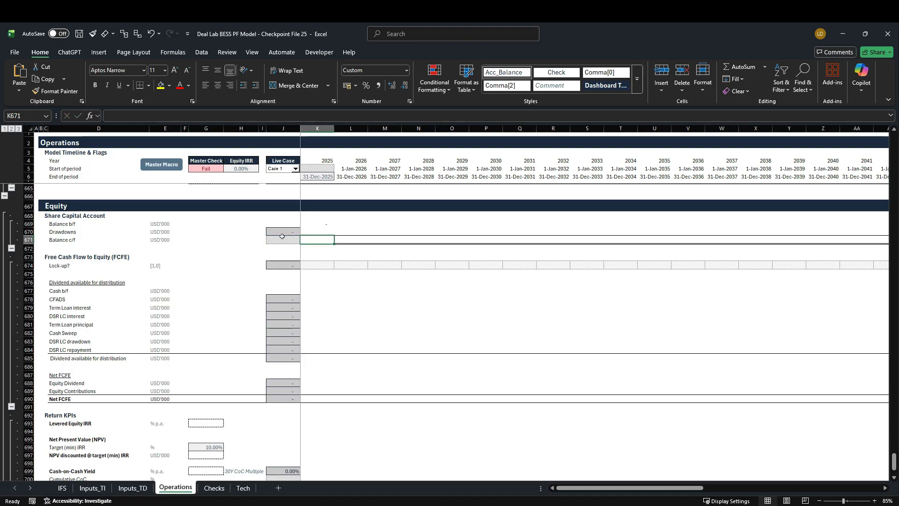
pyautogui.hotkey('alt', 'shift', '=')
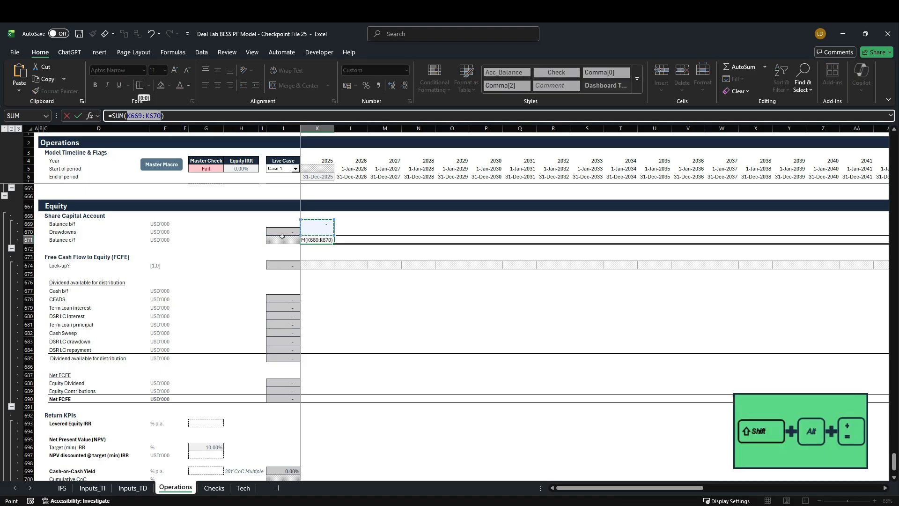
pyautogui.hotkey('ctrl', 'Return')
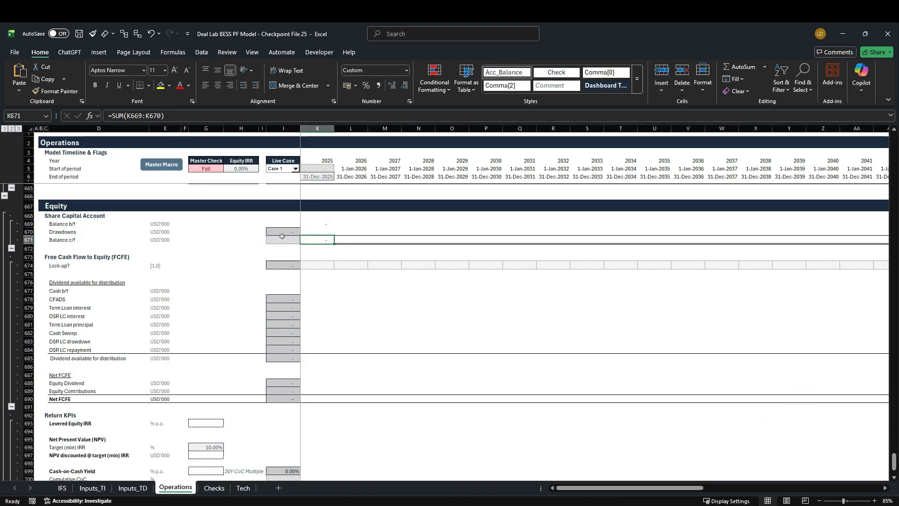
# Calculate the 2025 Equity Contributions in K689 as Total CapEx incl. Financing Fees less Term Loan drawdowns, using =K355-K554
pyautogui.click(30, 232)
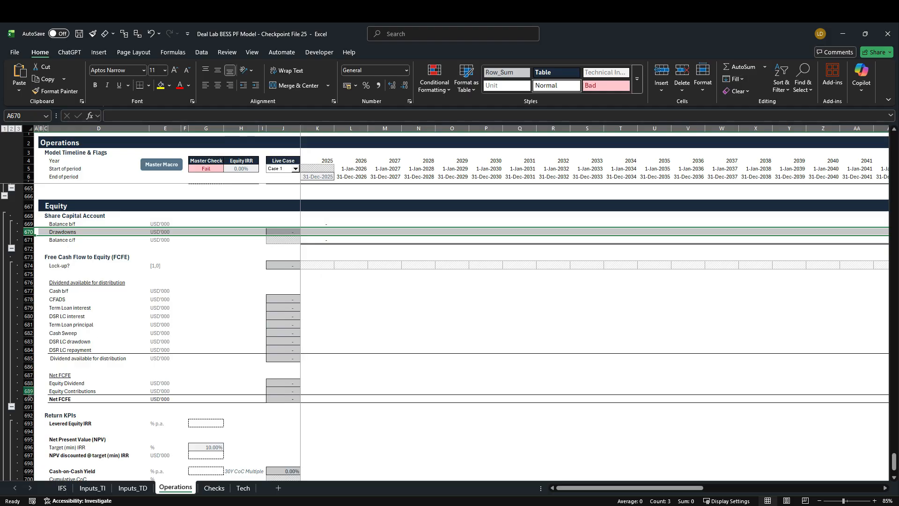
pyautogui.click(29, 391)
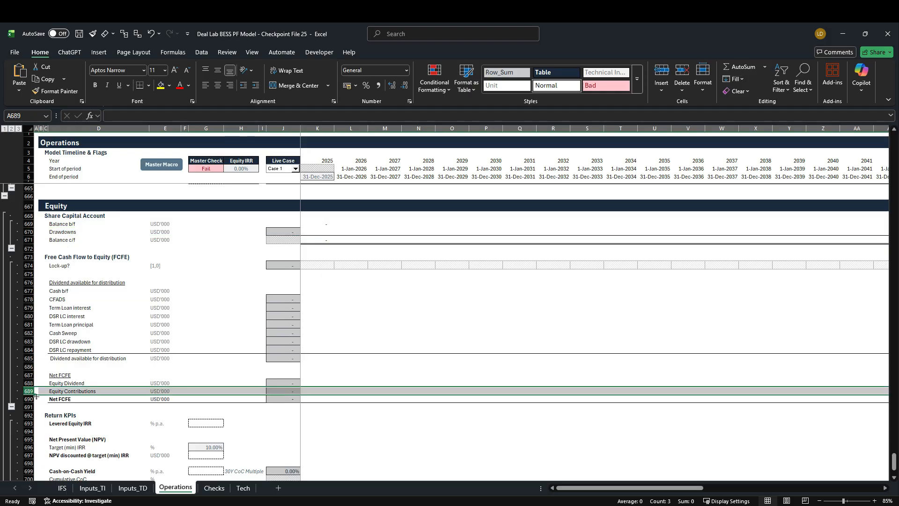
pyautogui.click(304, 391)
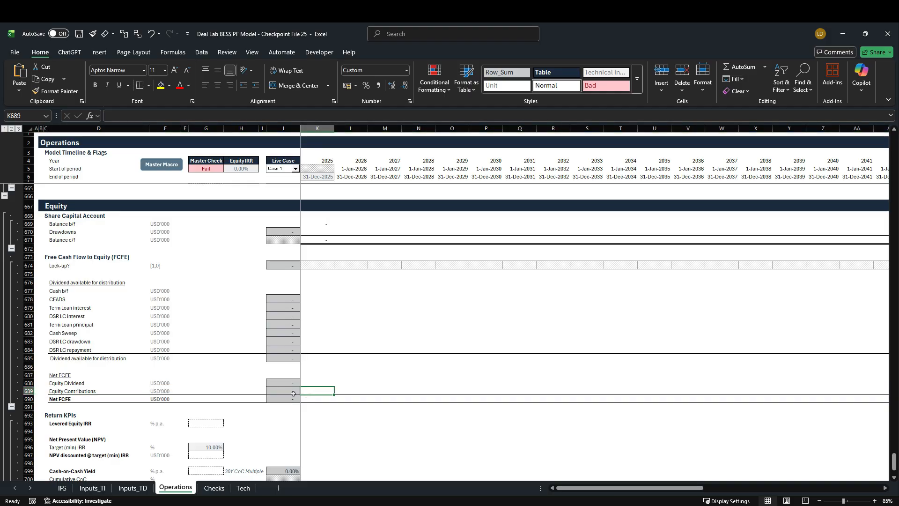
pyautogui.write('=')
pyautogui.scroll(4, 253, 362)
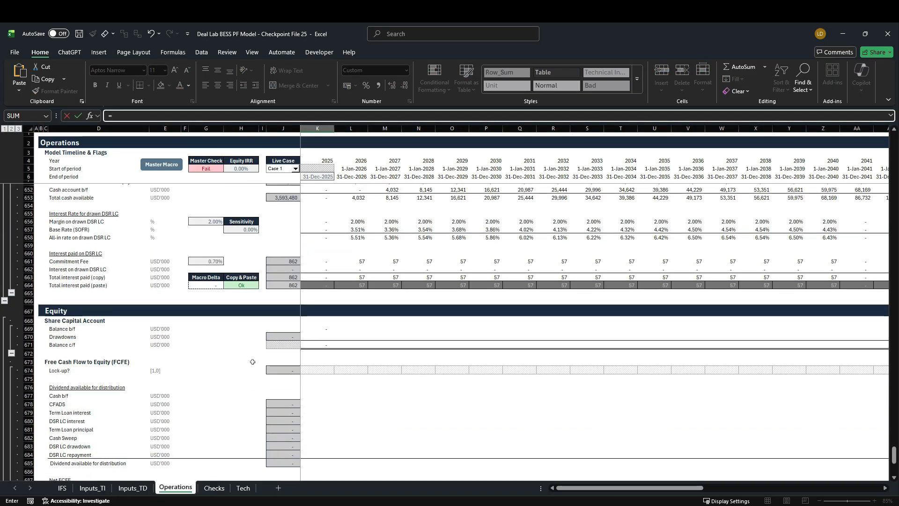
pyautogui.scroll(20, 252, 362)
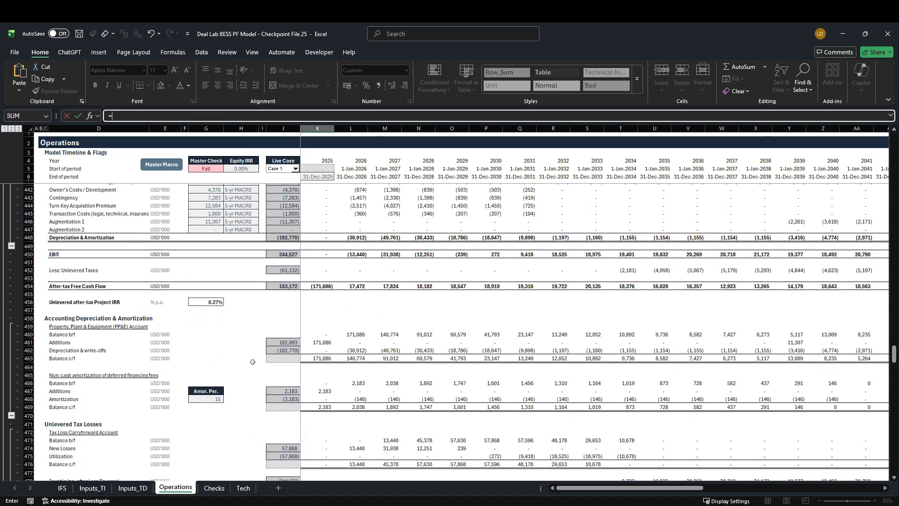
pyautogui.scroll(20, 253, 362)
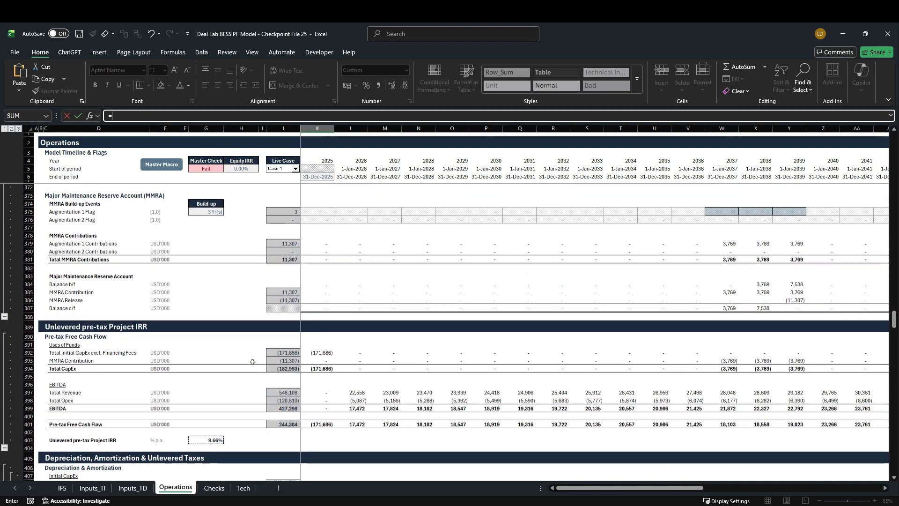
pyautogui.scroll(17, 252, 362)
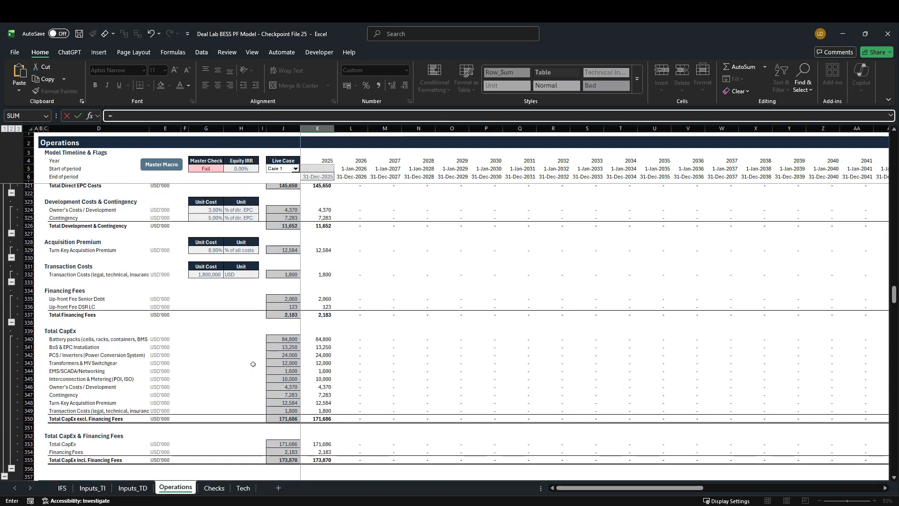
pyautogui.scroll(4, 253, 364)
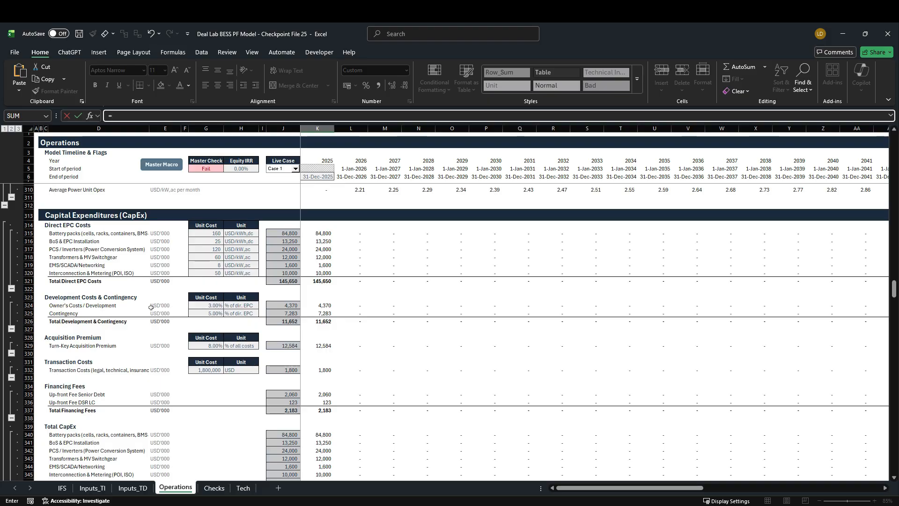
pyautogui.scroll(-6, 149, 302)
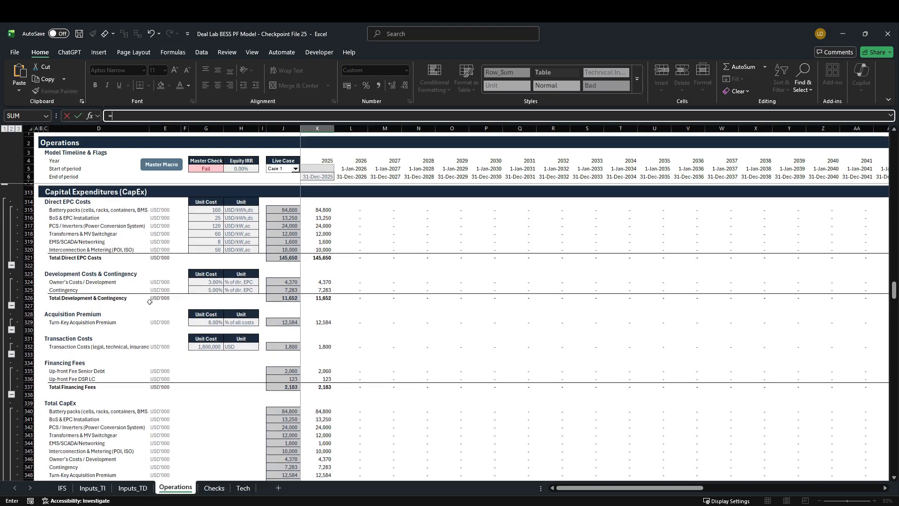
pyautogui.scroll(-1, 151, 303)
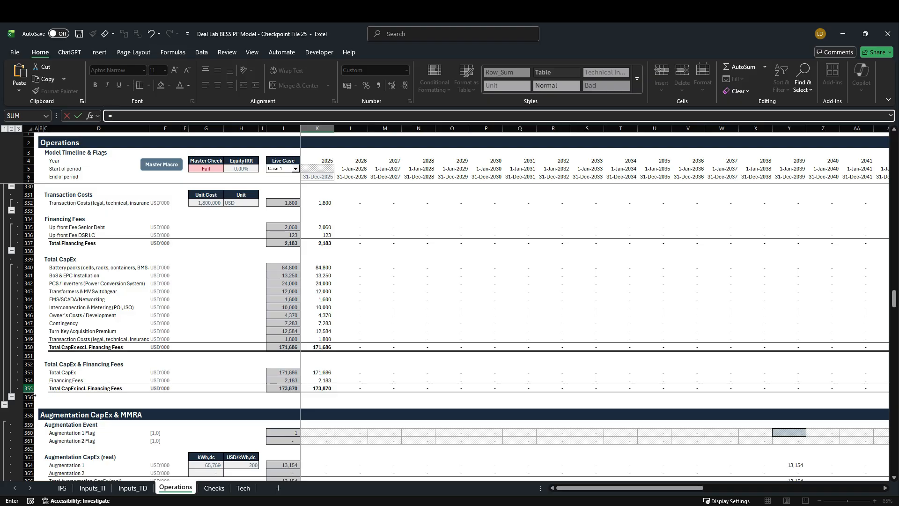
pyautogui.click(322, 390)
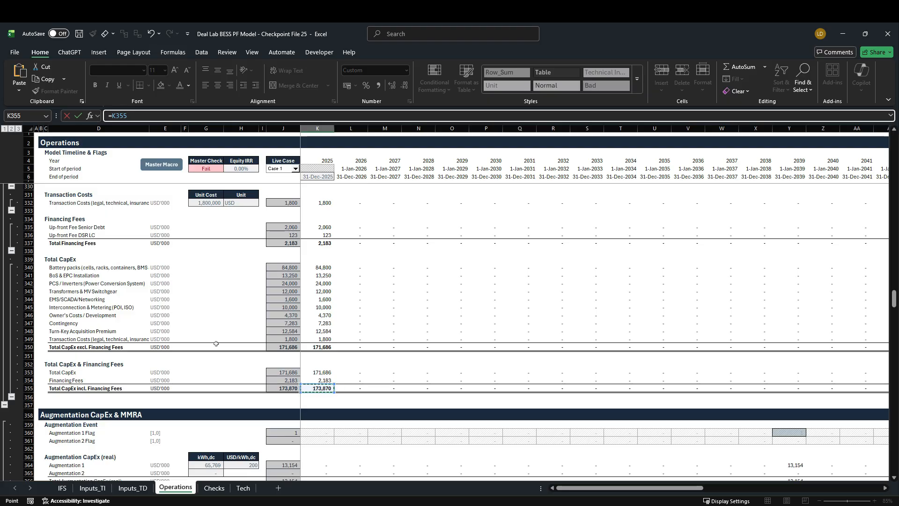
pyautogui.write('-')
pyautogui.scroll(-6, 196, 349)
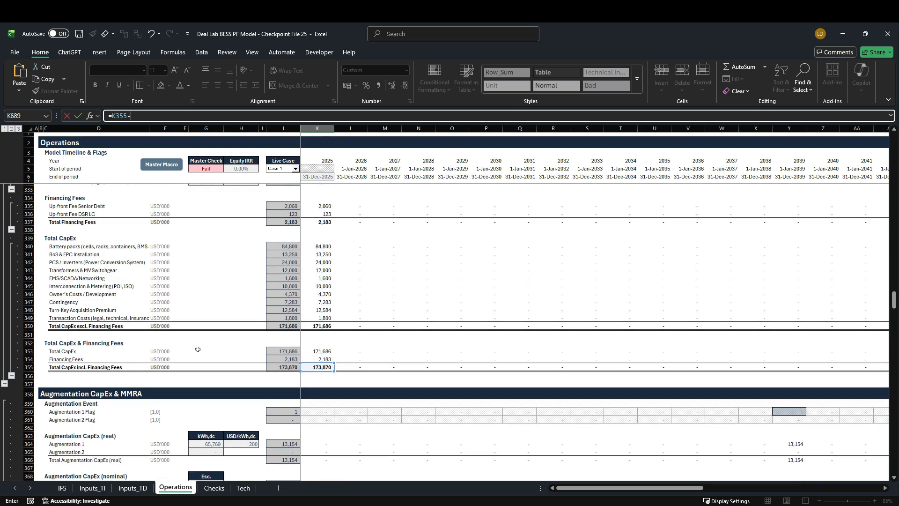
pyautogui.scroll(-20, 197, 350)
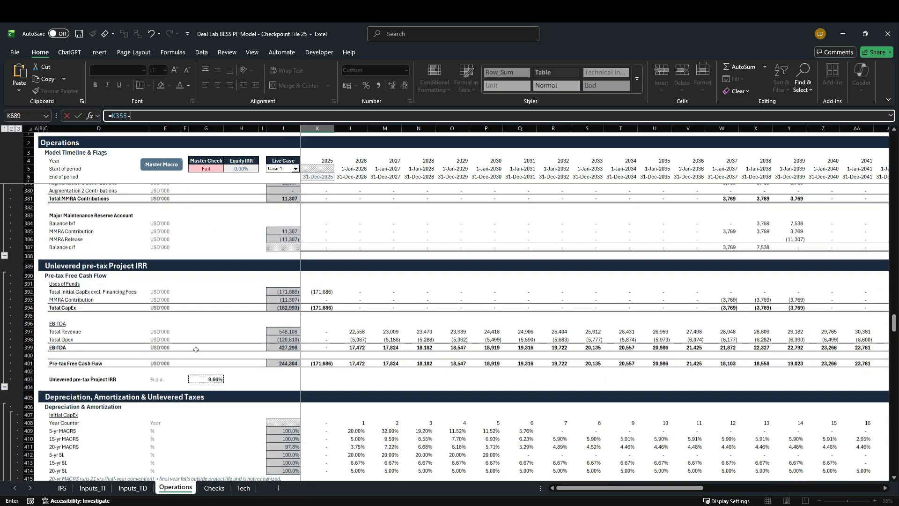
pyautogui.scroll(-20, 196, 350)
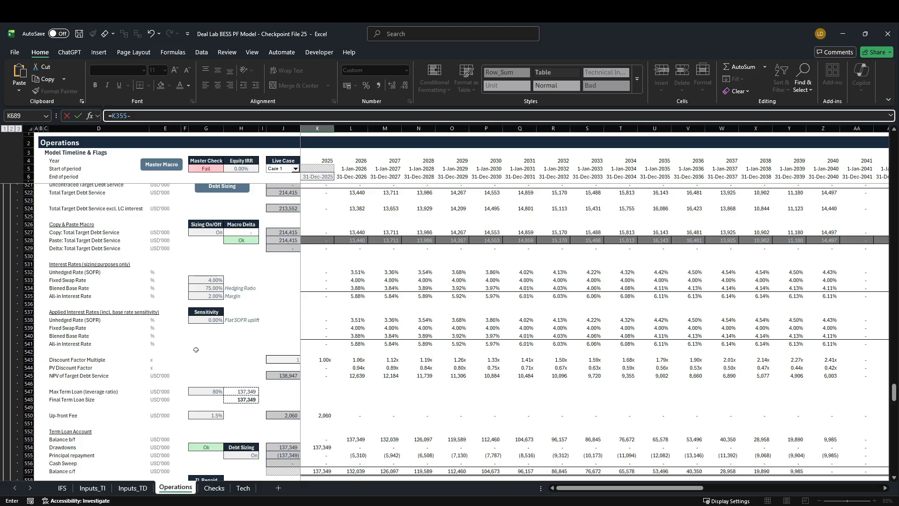
pyautogui.scroll(-4, 196, 349)
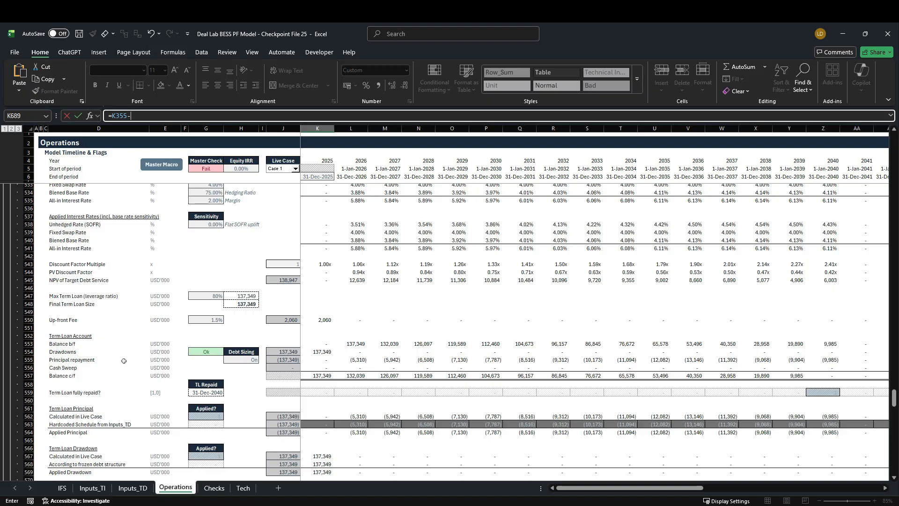
pyautogui.click(323, 355)
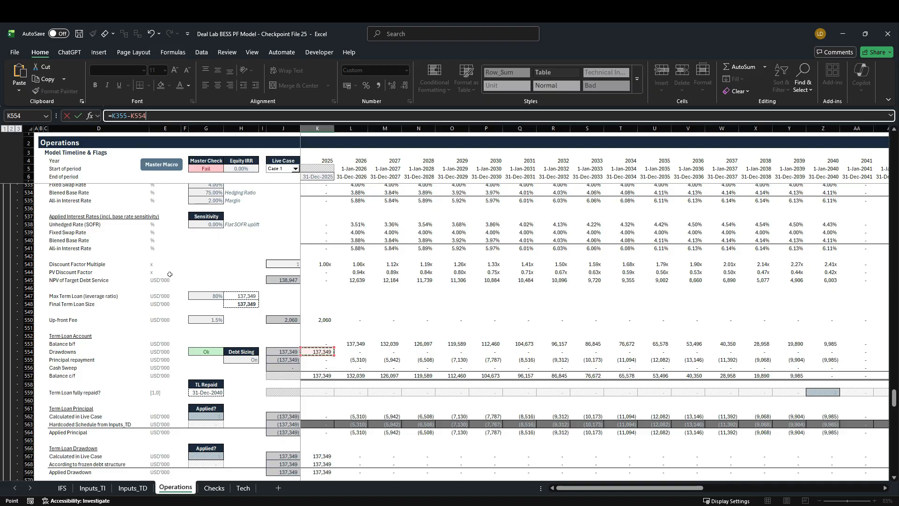
pyautogui.press('Return')
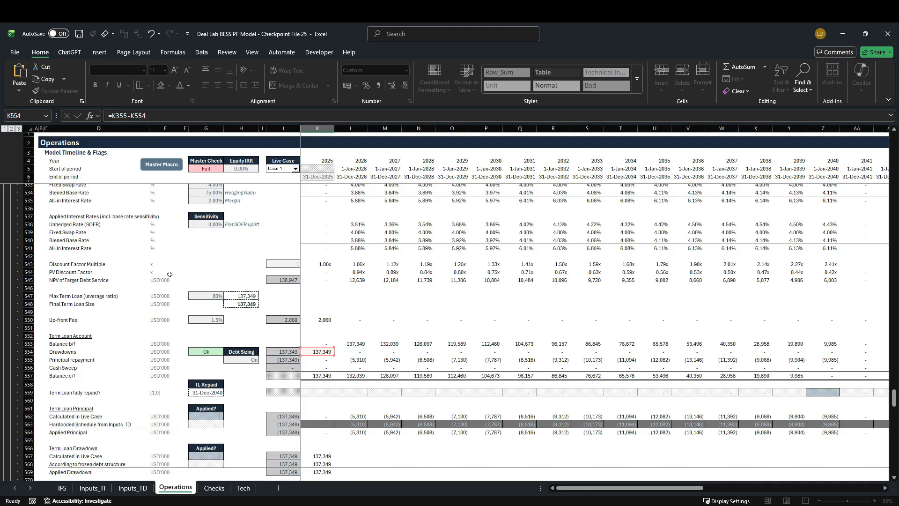
# Fill the Equity Contributions formula in row 689 across all timeline years through 2060
pyautogui.scroll(-3, 156, 270)
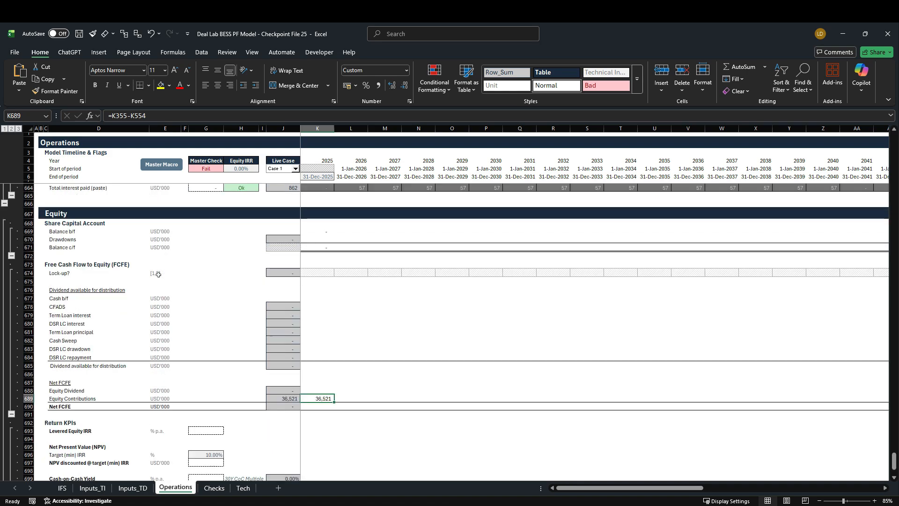
pyautogui.hotkey('ctrl', 'shift', 'Right')
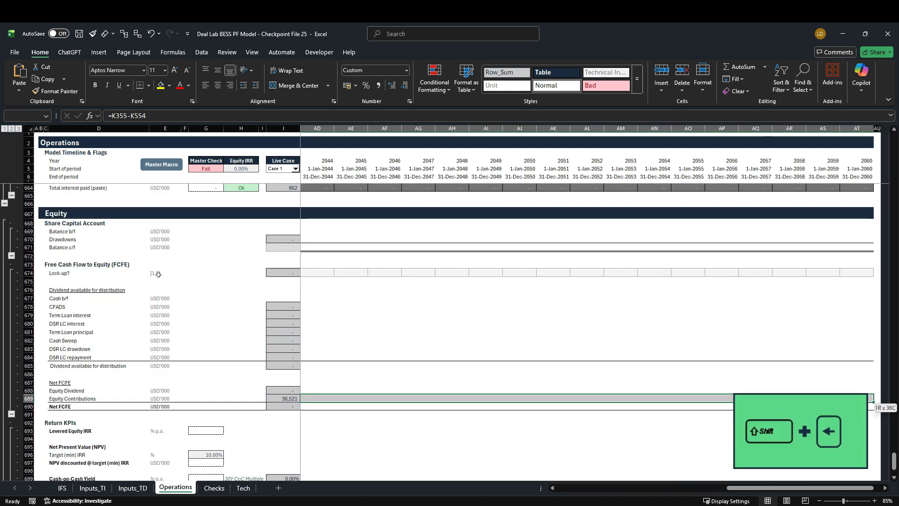
pyautogui.hotkey('shift', 'Left')
pyautogui.hotkey('ctrl', 'r')
pyautogui.hotkey('ctrl', 'shift', 'Left')
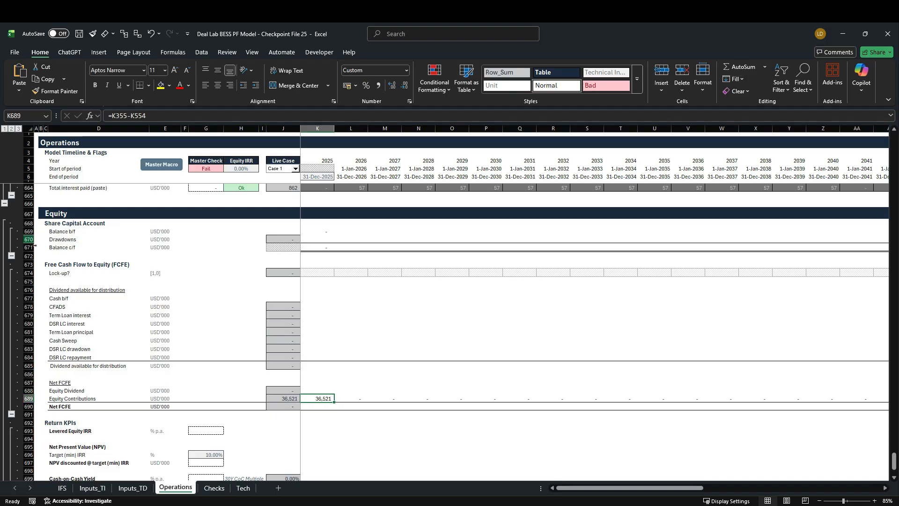
# Link the 2025 Drawdowns of the Share Capital Account (K670) to the Equity Contributions with =K689
pyautogui.click(310, 239)
pyautogui.write('=')
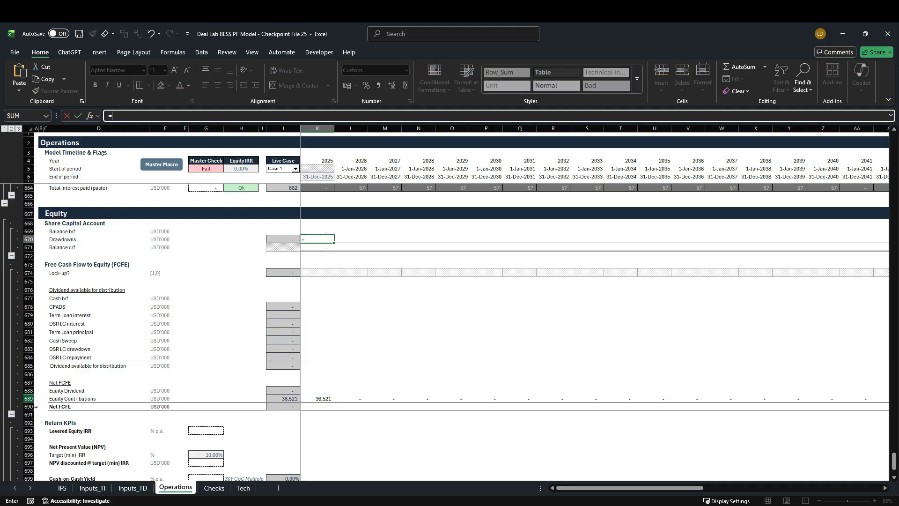
pyautogui.click(328, 398)
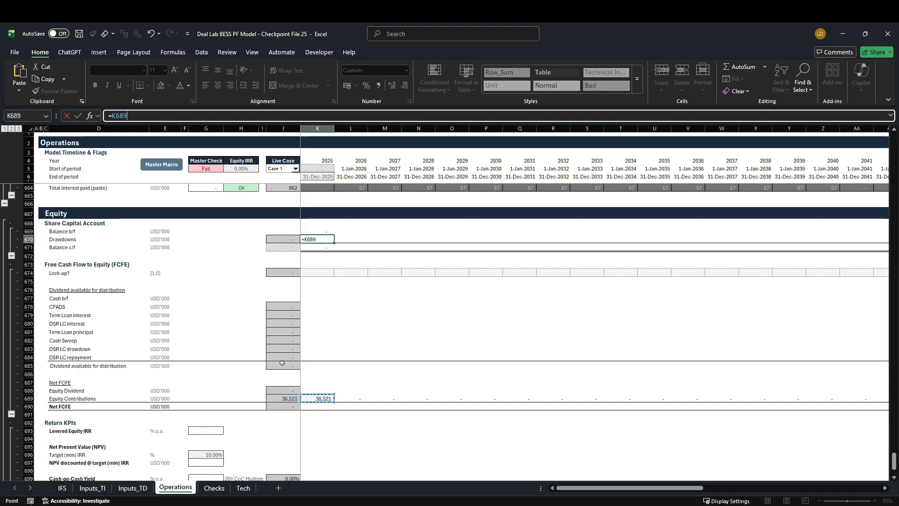
pyautogui.hotkey('ctrl', 'Return')
# Fill the Share Capital Account's Balance b/f, Drawdowns and Balance c/f formulas (rows 669 to 671) across the timeline through 2060
pyautogui.press('Down')
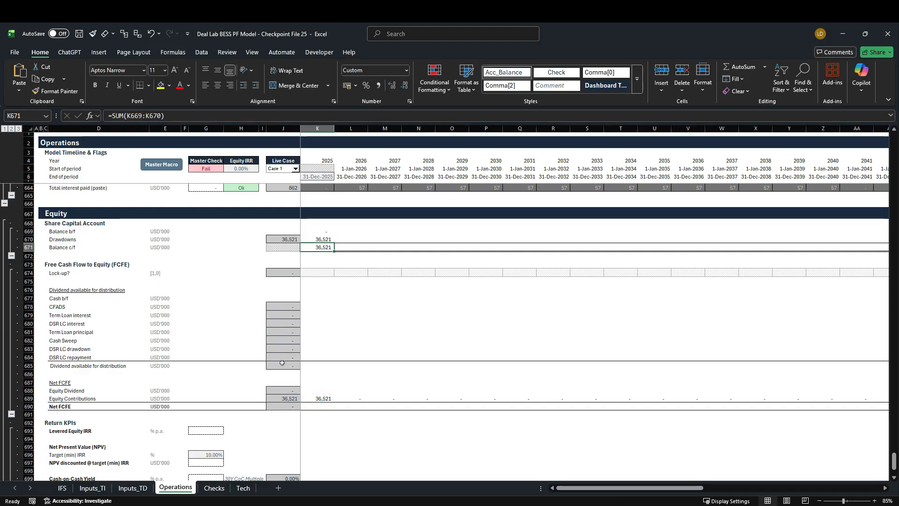
pyautogui.hotkey('shift', 'Up')
pyautogui.hotkey('shift', 'Up')
pyautogui.hotkey('ctrl', 'shift', 'Right')
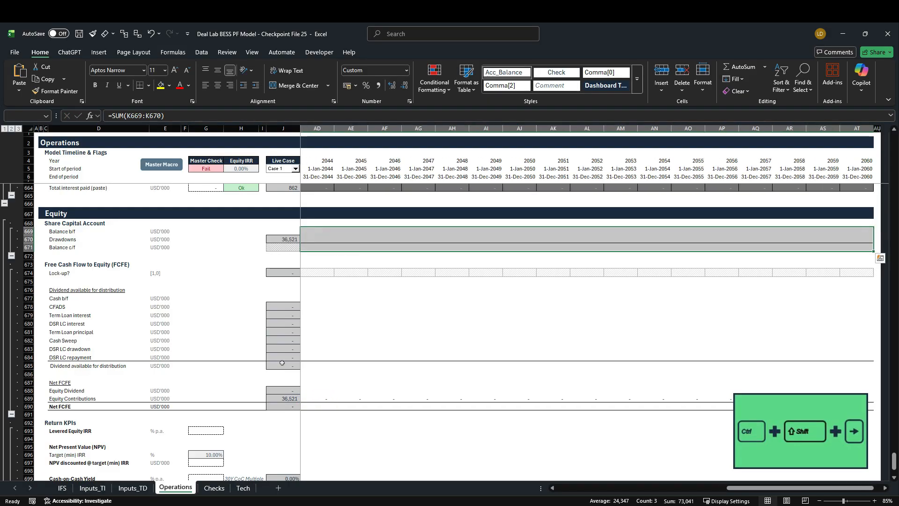
pyautogui.hotkey('ctrl', 'r')
pyautogui.press('Left')
pyautogui.press('Right')
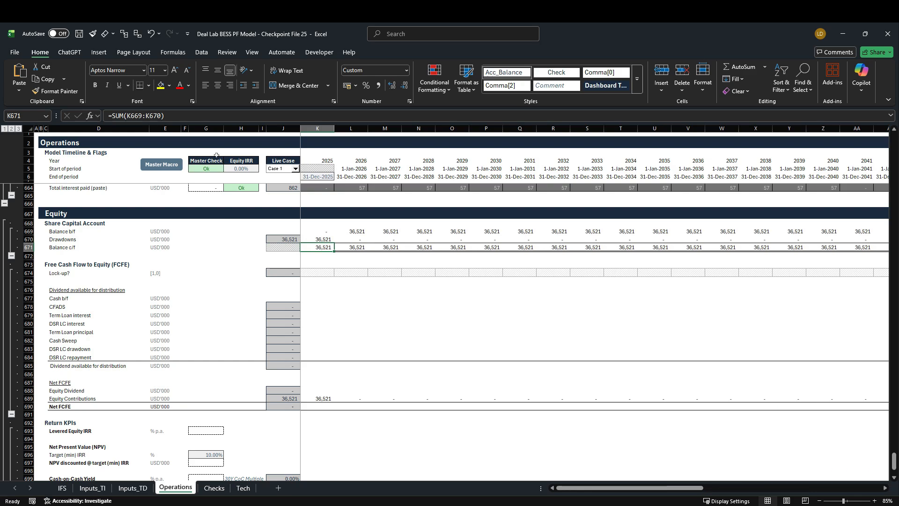
# Compare the Net Assets and Total Equity rows of the balance sheet on the IFS sheet
pyautogui.click(63, 488)
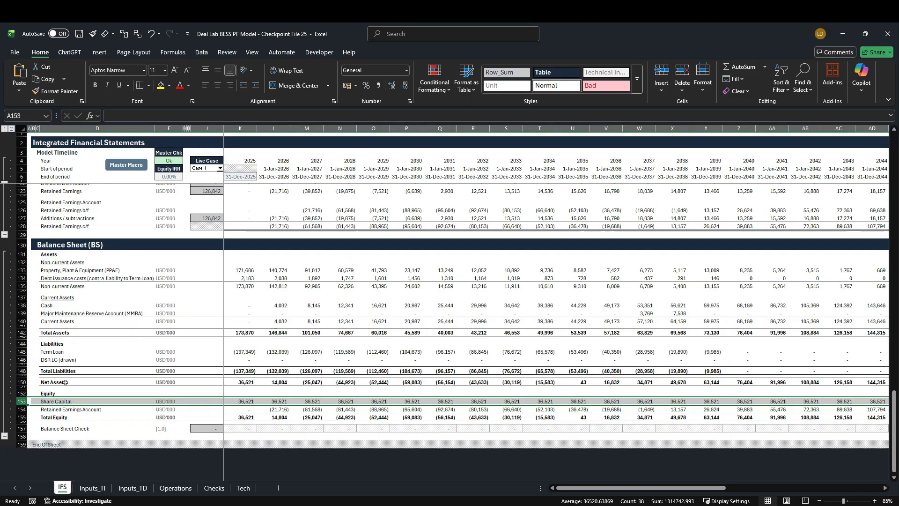
pyautogui.click(28, 383)
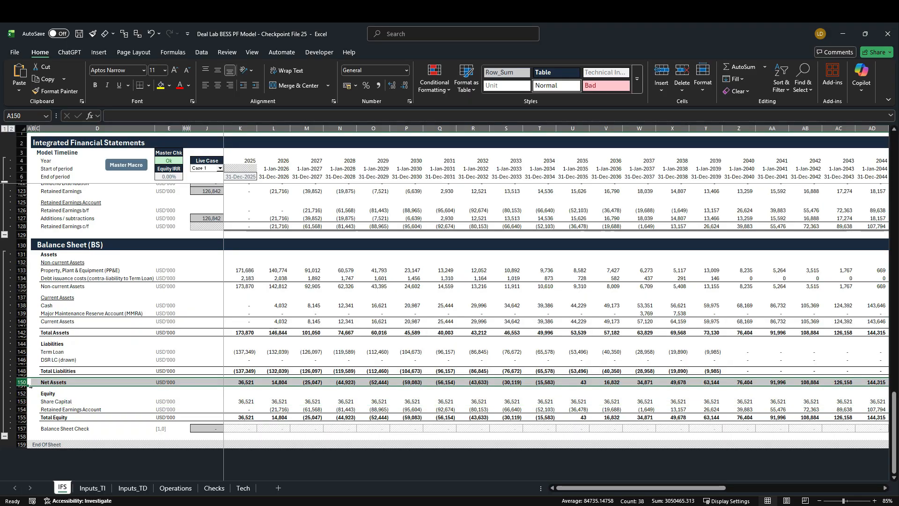
pyautogui.click(27, 421)
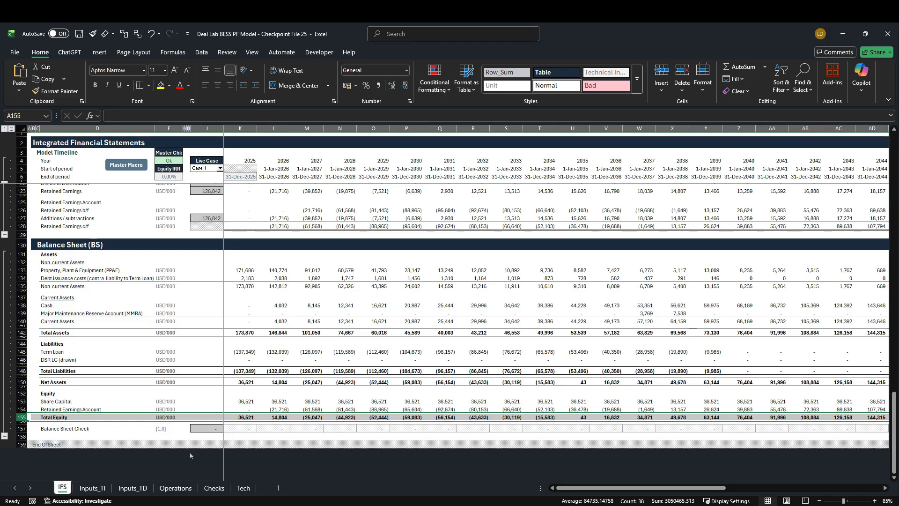
# Review the Share Capital Account, Equity Dividend and Dividend available for distribution rows on the Operations sheet
pyautogui.click(176, 487)
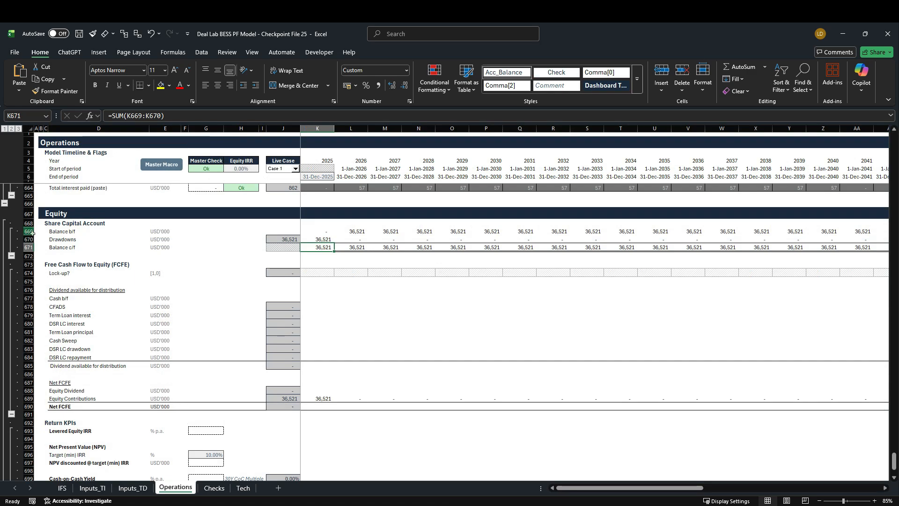
pyautogui.moveTo(29, 232); pyautogui.dragTo(33, 251)
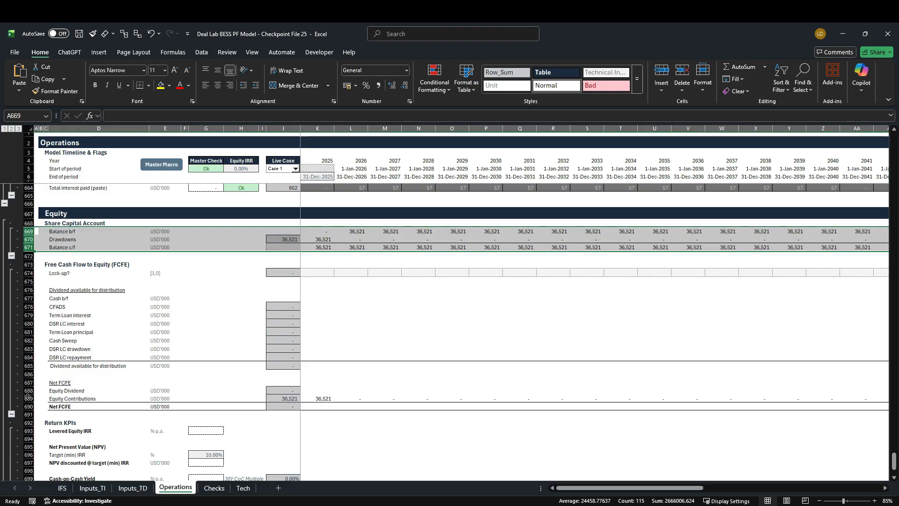
pyautogui.click(28, 392)
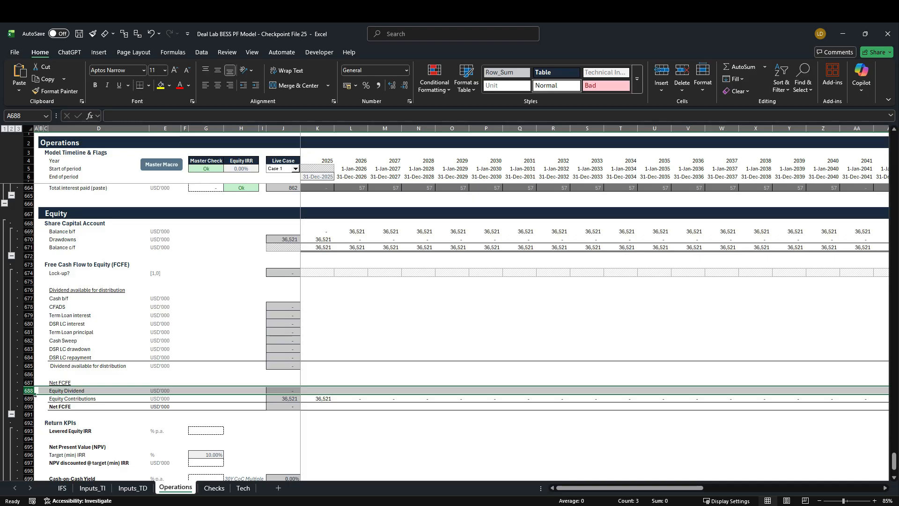
pyautogui.moveTo(29, 289); pyautogui.dragTo(29, 370)
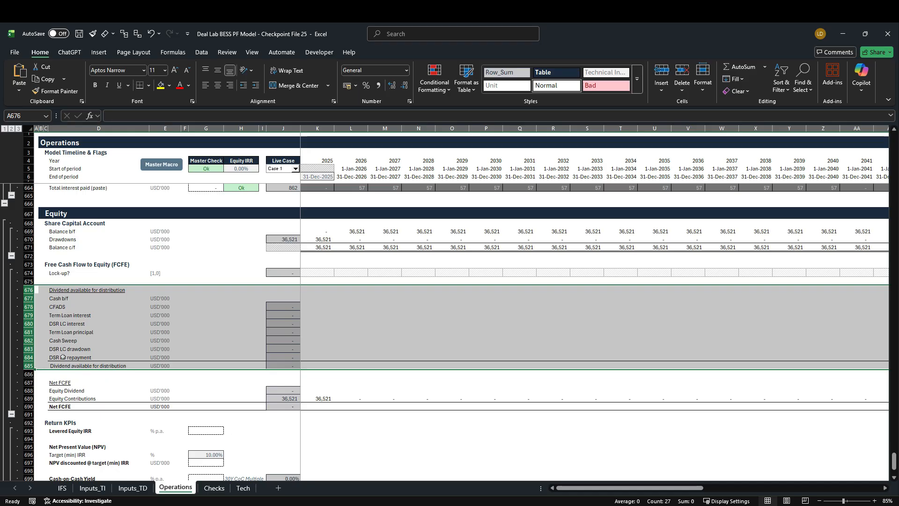
# Link the 2025 Lock-up? flag of the FCFE block (K674) to the DSCR section's Lock-up? row with =K589
pyautogui.click(29, 273)
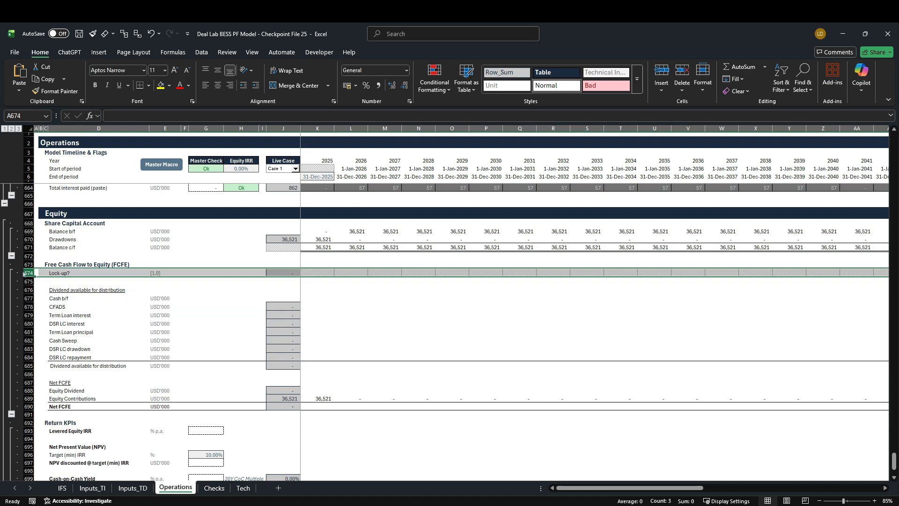
pyautogui.click(309, 276)
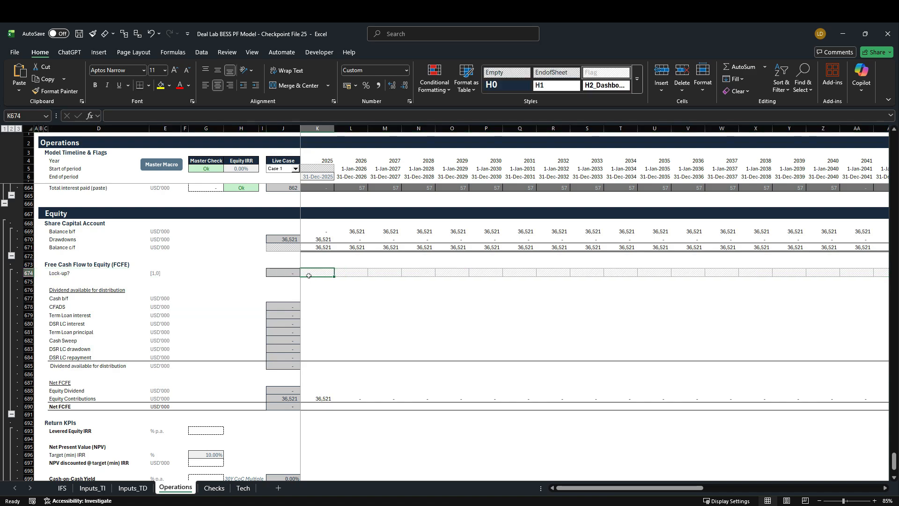
pyautogui.write('=')
pyautogui.scroll(4, 281, 284)
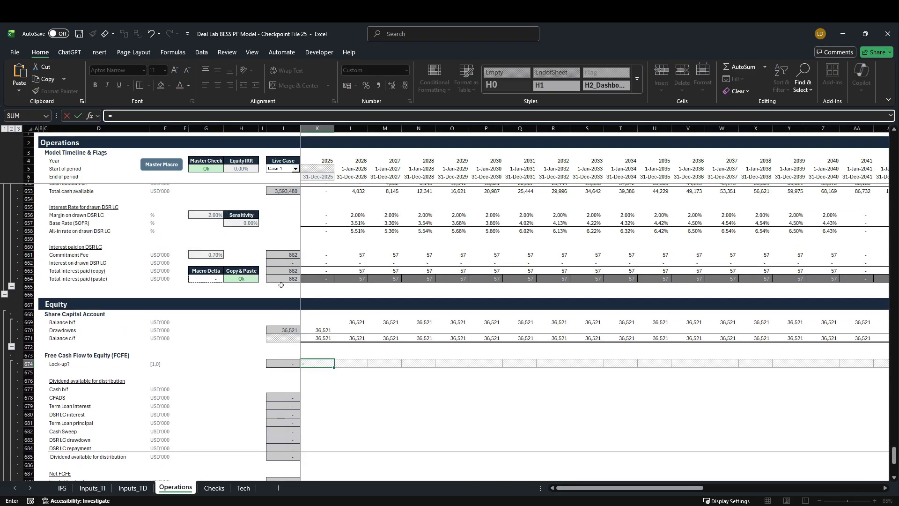
pyautogui.scroll(20, 281, 285)
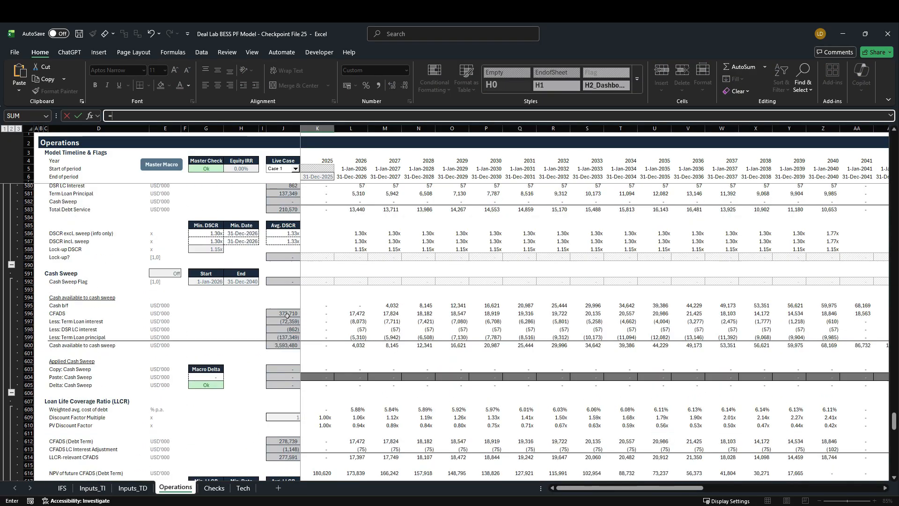
pyautogui.scroll(2, 287, 315)
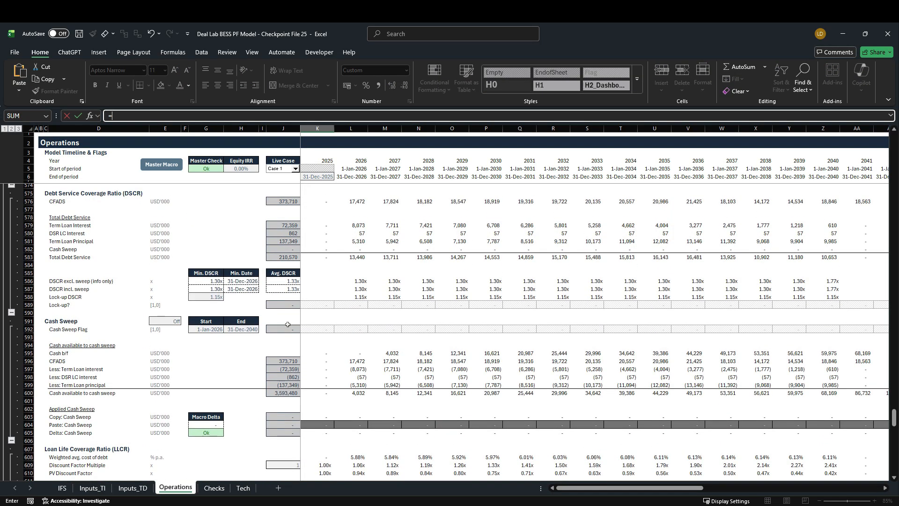
pyautogui.scroll(3, 287, 324)
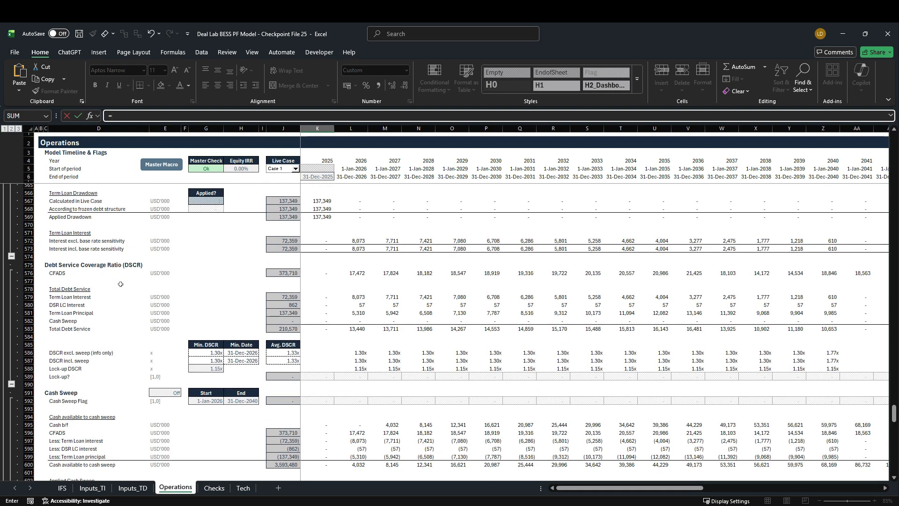
pyautogui.click(315, 379)
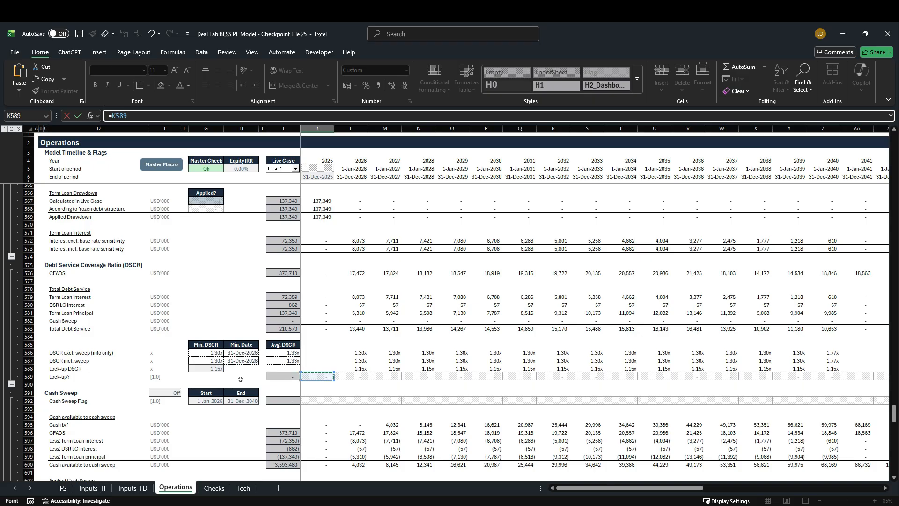
pyautogui.hotkey('ctrl', 'Return')
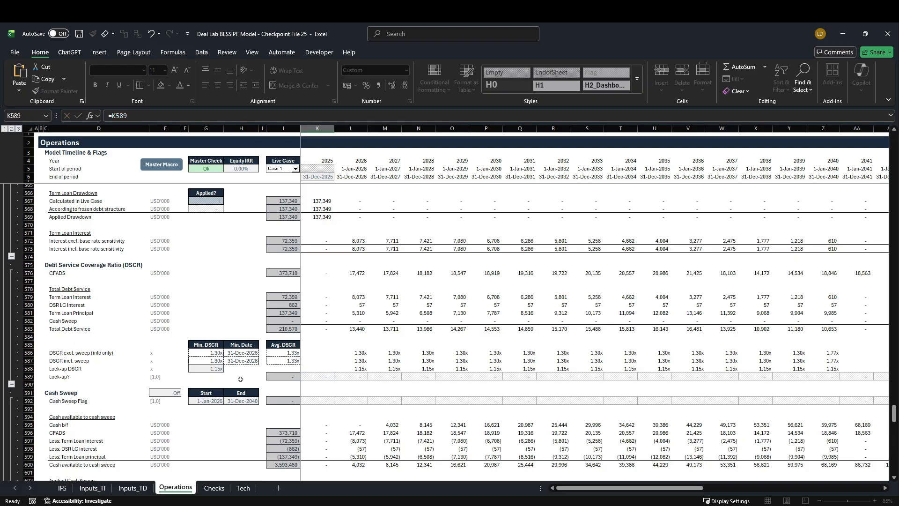
# Fill the FCFE Lock-up? formula in row 674 across the timeline through 2060
pyautogui.hotkey('ctrl', 'shift', 'Right')
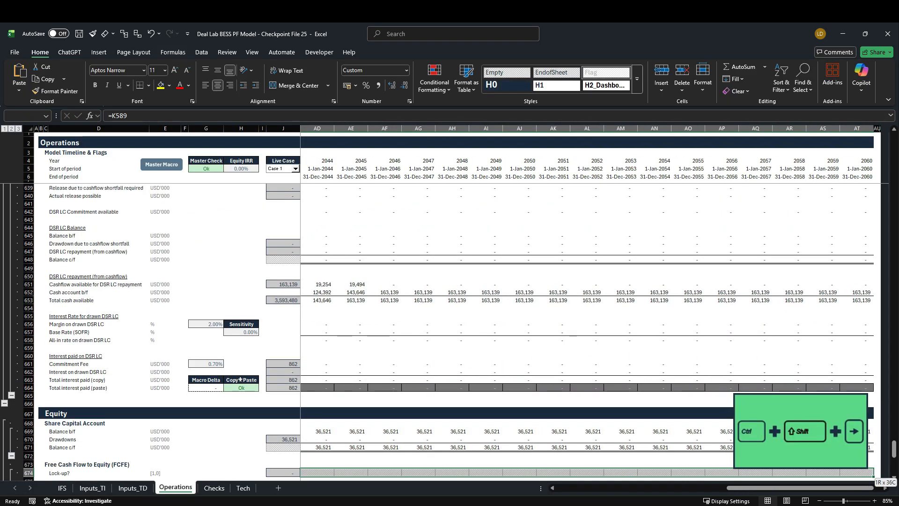
pyautogui.hotkey('shift', 'Left')
pyautogui.hotkey('ctrl', 'r')
pyautogui.press('Left')
pyautogui.press('Right')
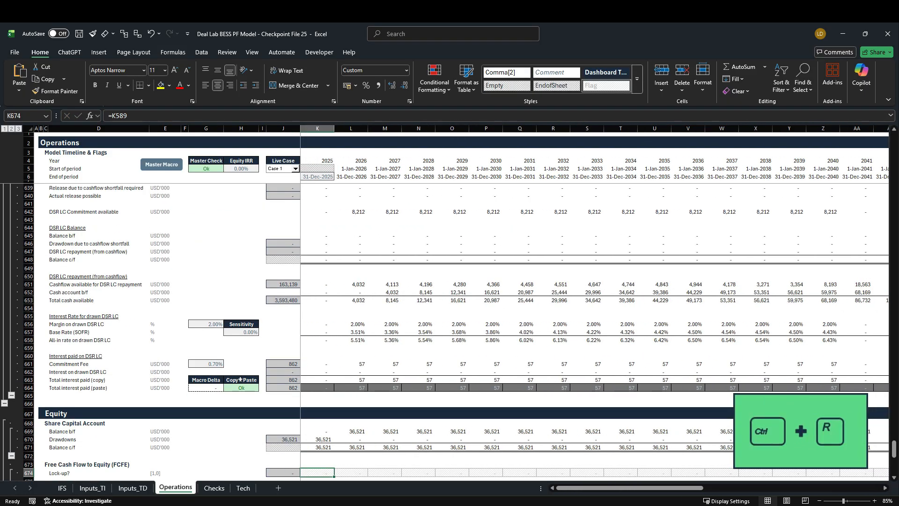
# Link the 2025 Cash b/f under Dividend available for distribution (K677) to the IFS sheet's unrestricted Cash b/f with =IFS!K95
pyautogui.scroll(-5, 241, 380)
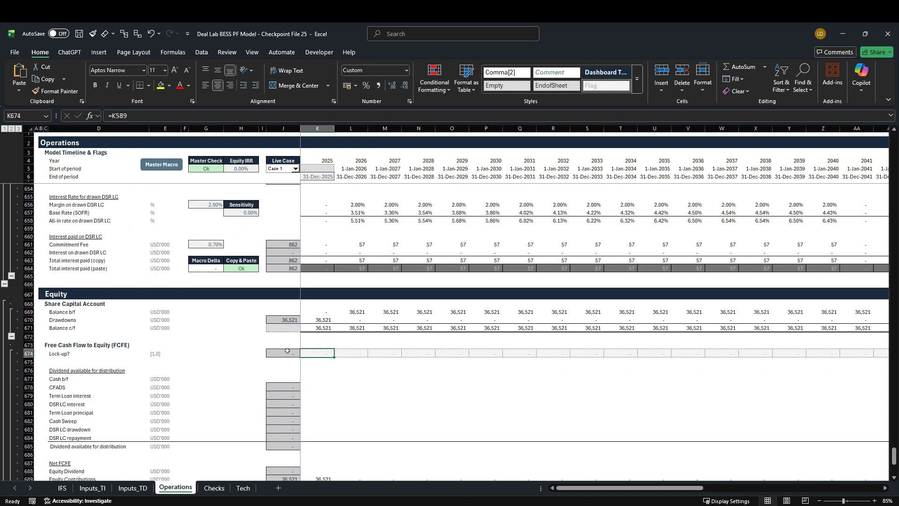
pyautogui.scroll(-2, 256, 359)
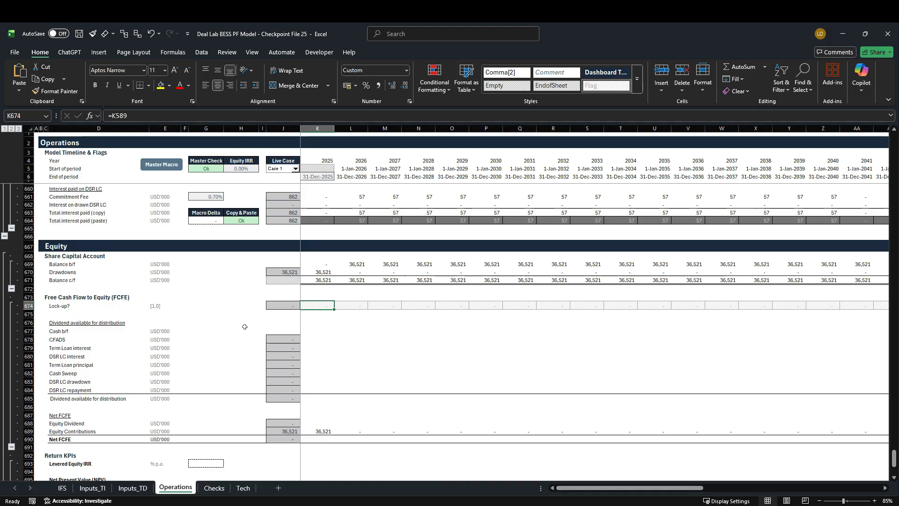
pyautogui.scroll(-1, 225, 329)
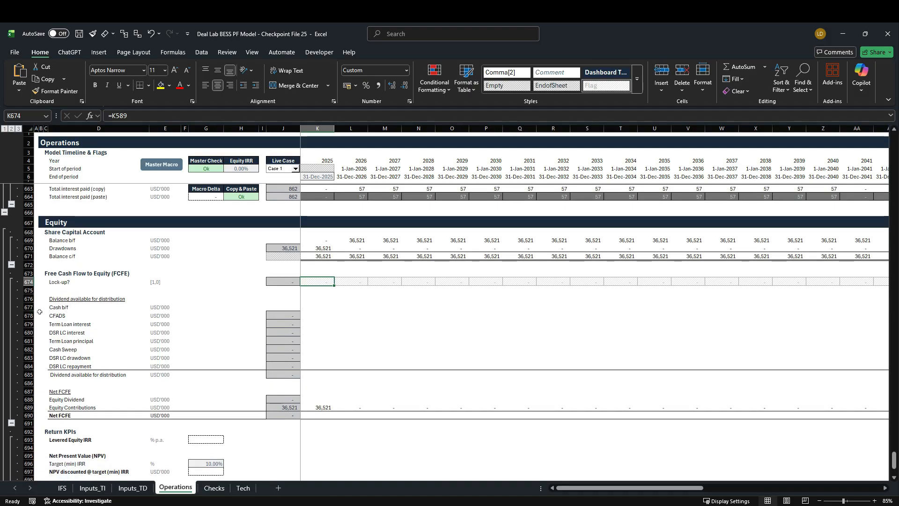
pyautogui.click(306, 309)
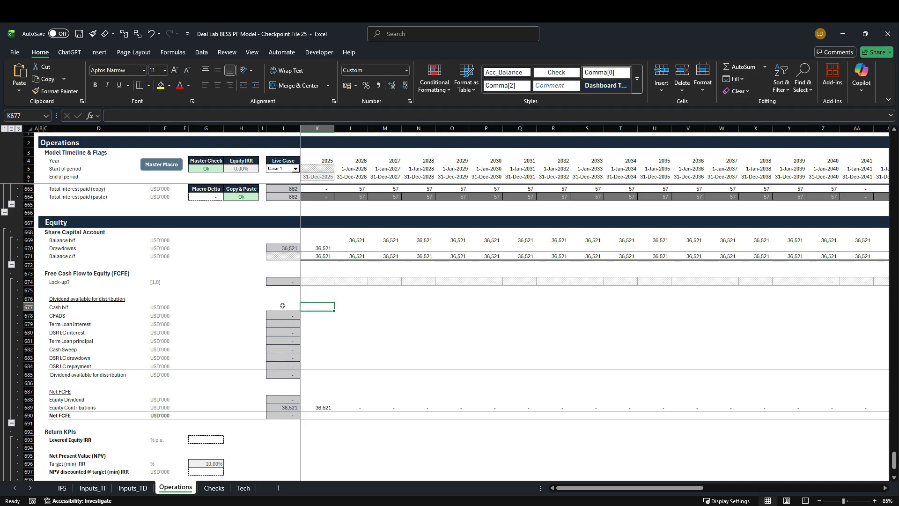
pyautogui.write('=')
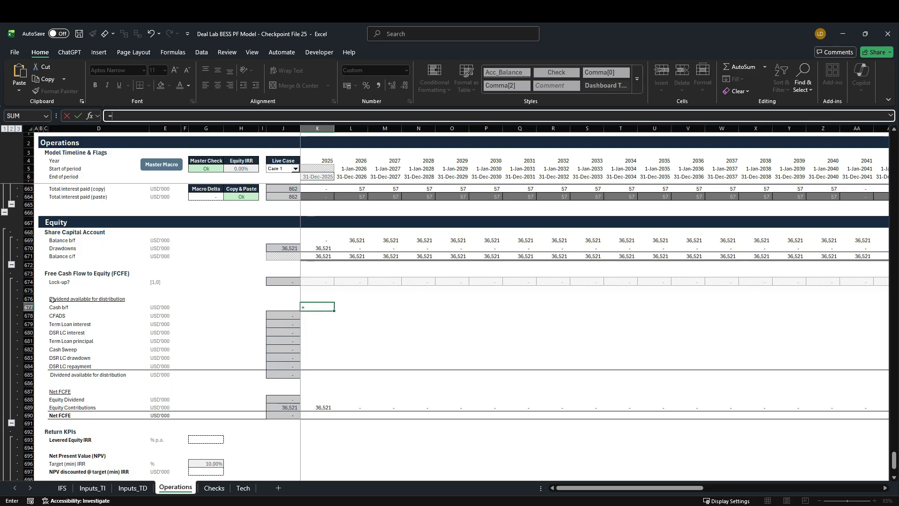
pyautogui.click(63, 488)
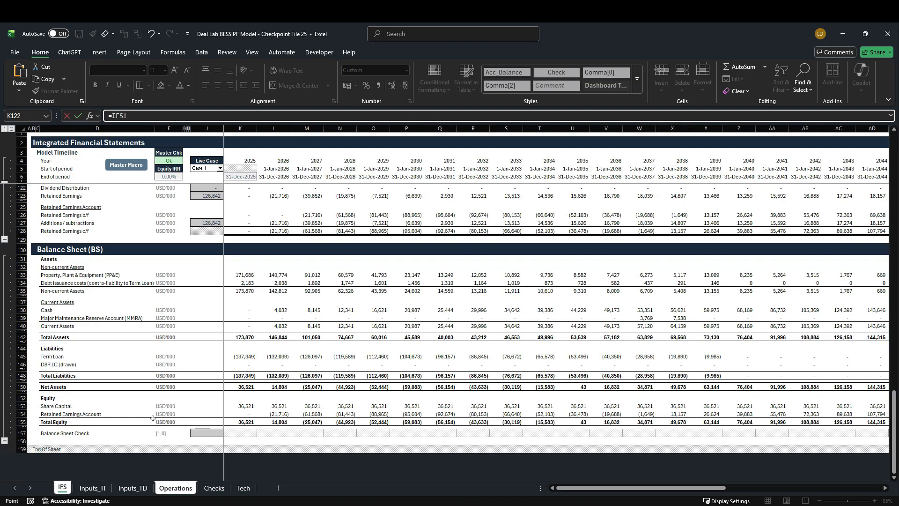
pyautogui.scroll(8, 153, 418)
pyautogui.scroll(5, 152, 419)
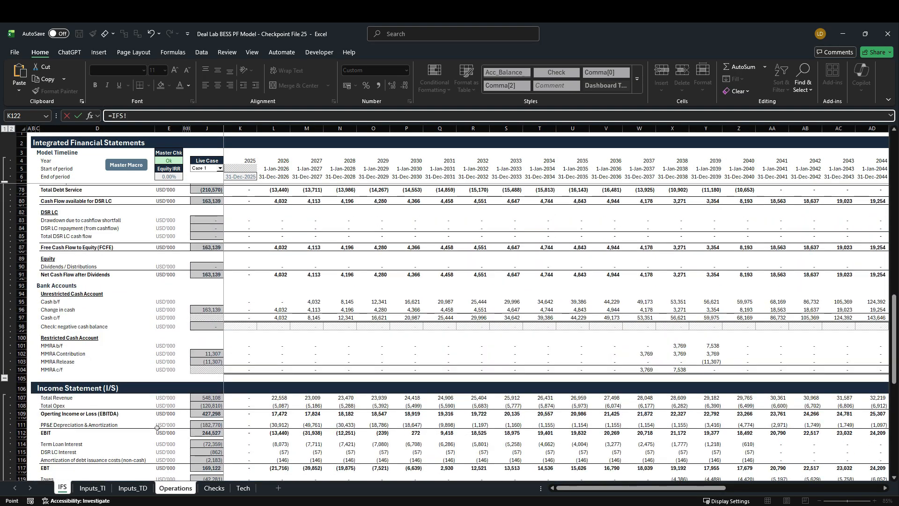
pyautogui.scroll(2, 168, 442)
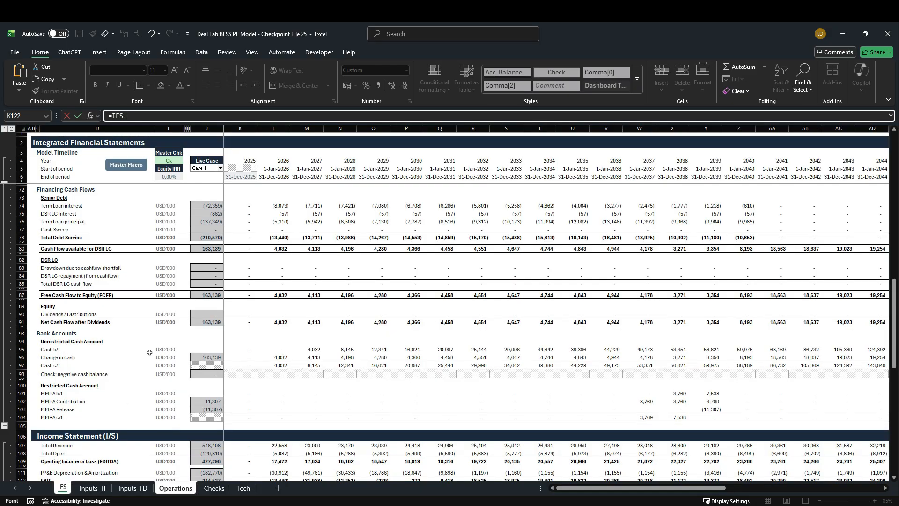
pyautogui.click(244, 351)
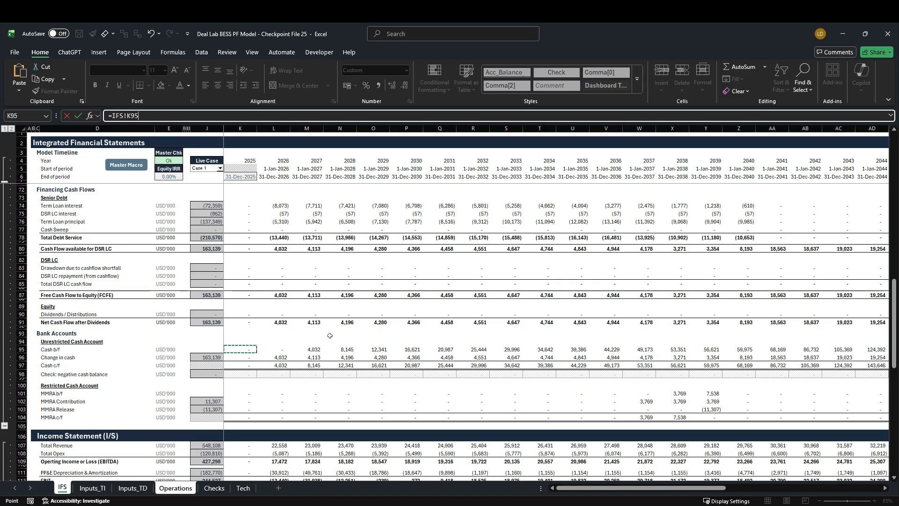
pyautogui.press('Return')
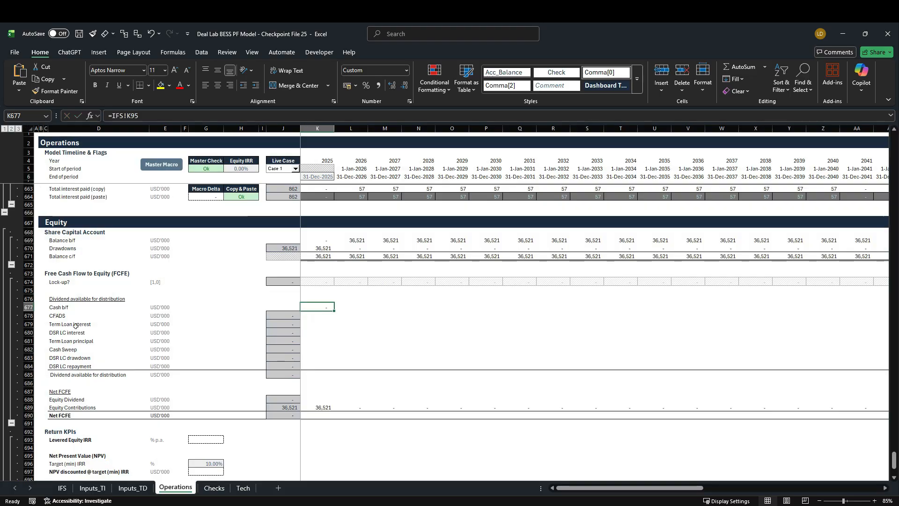
# Link the 2025 CFADS under Dividend available for distribution (K678) to the Senior Debt section's CFADS with =K487
pyautogui.click(328, 318)
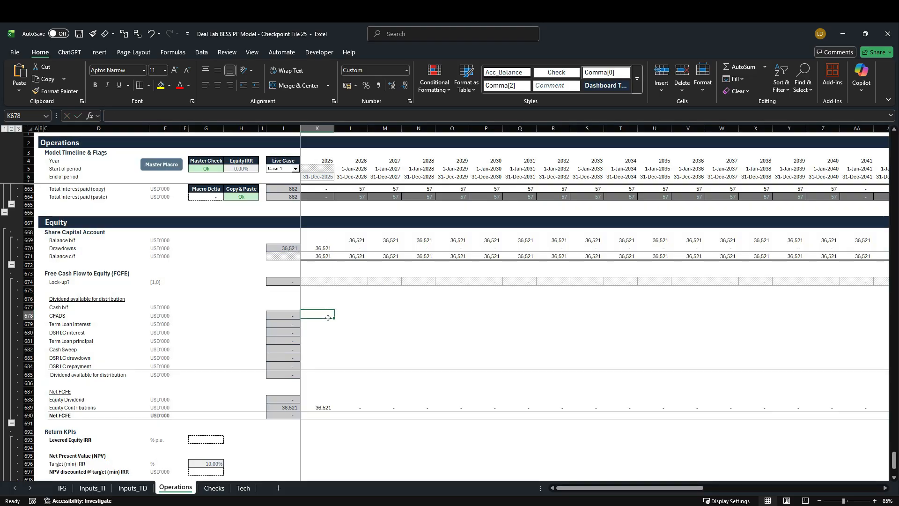
pyautogui.write('=')
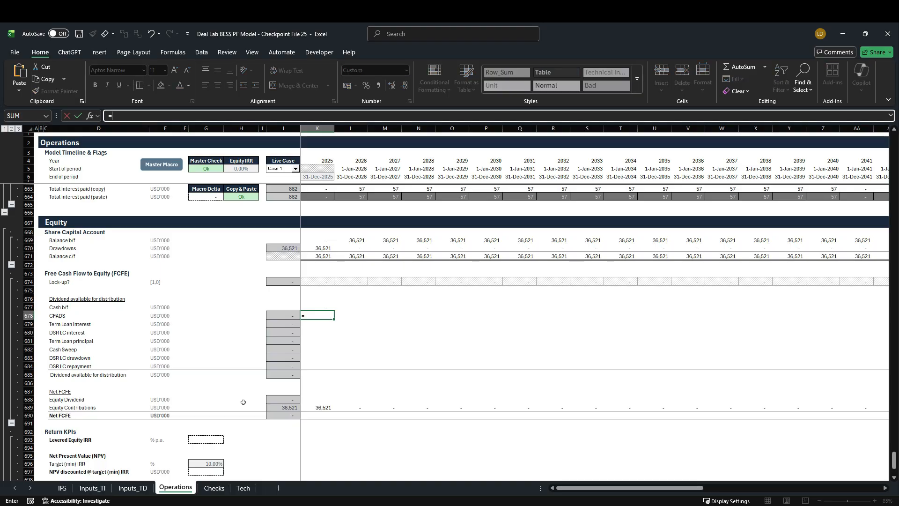
pyautogui.scroll(4, 243, 402)
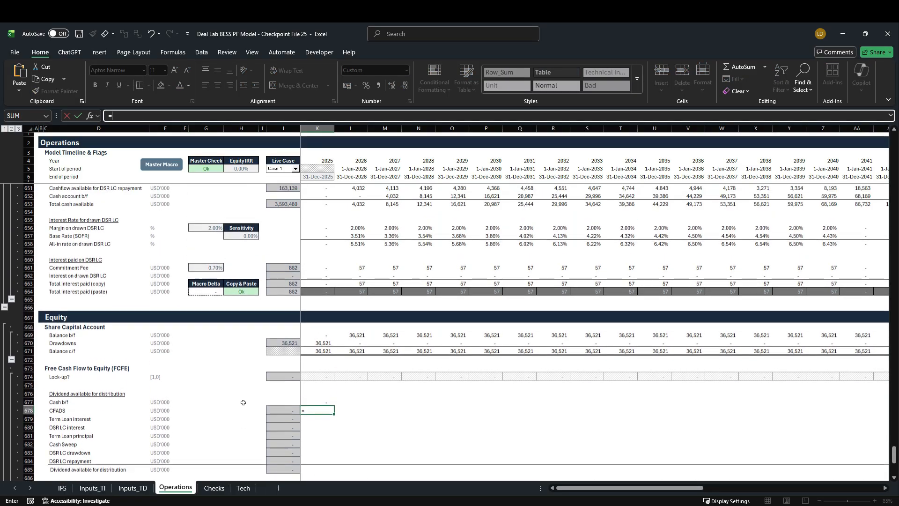
pyautogui.scroll(12, 243, 402)
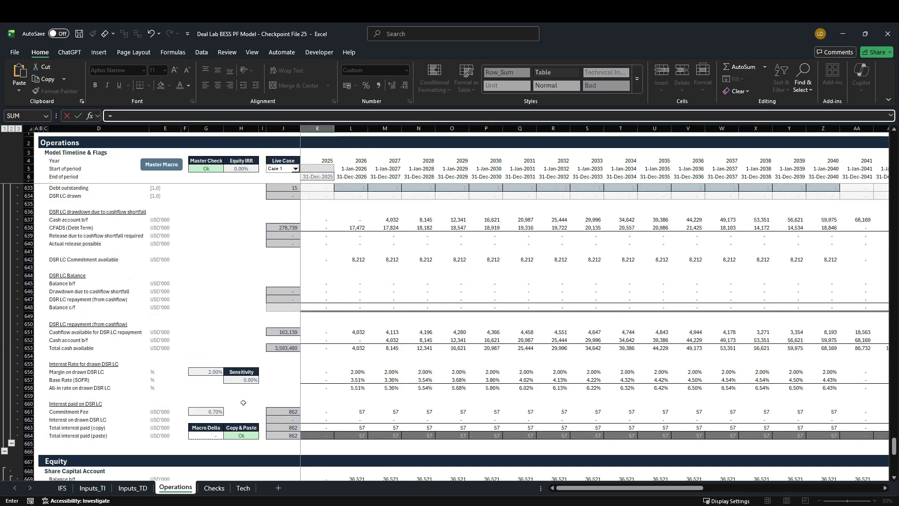
pyautogui.scroll(20, 243, 406)
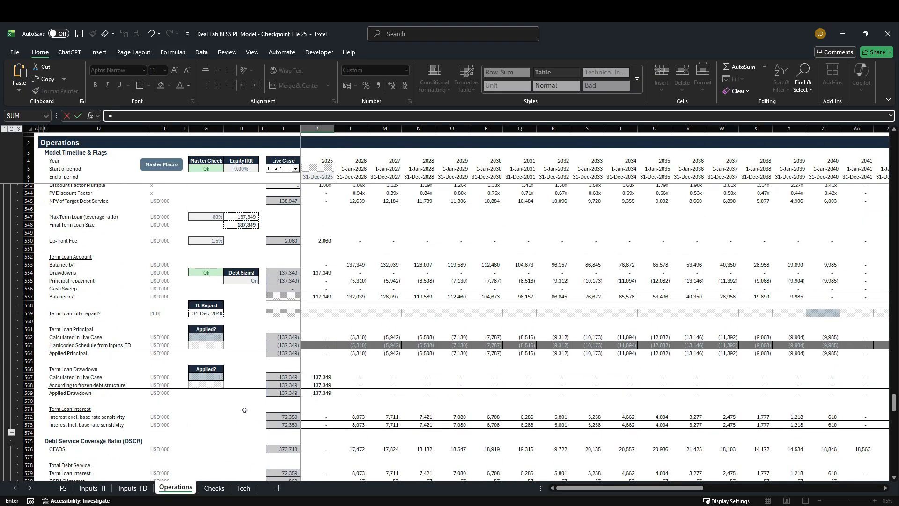
pyautogui.scroll(18, 244, 409)
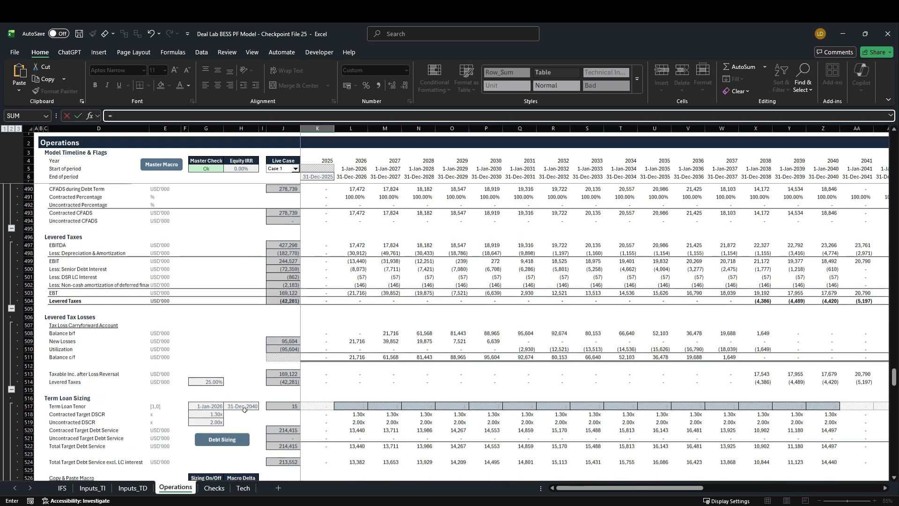
pyautogui.scroll(6, 245, 410)
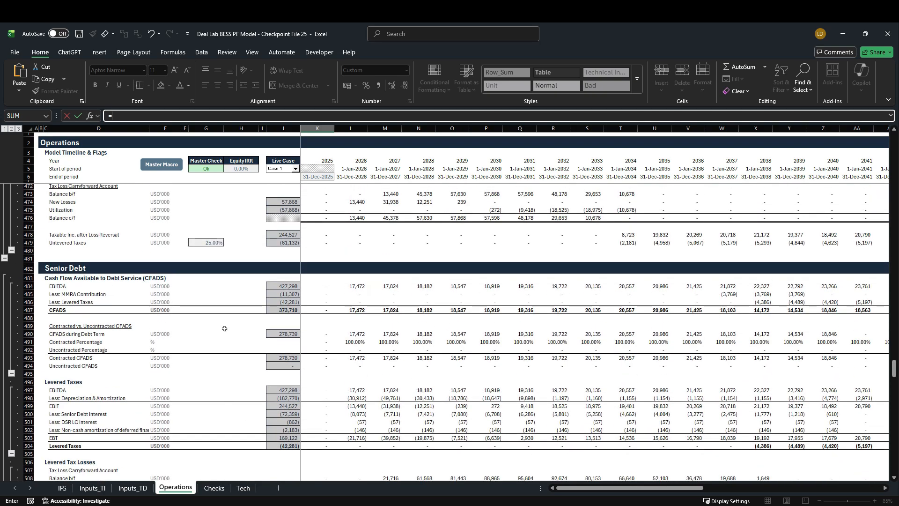
pyautogui.click(317, 311)
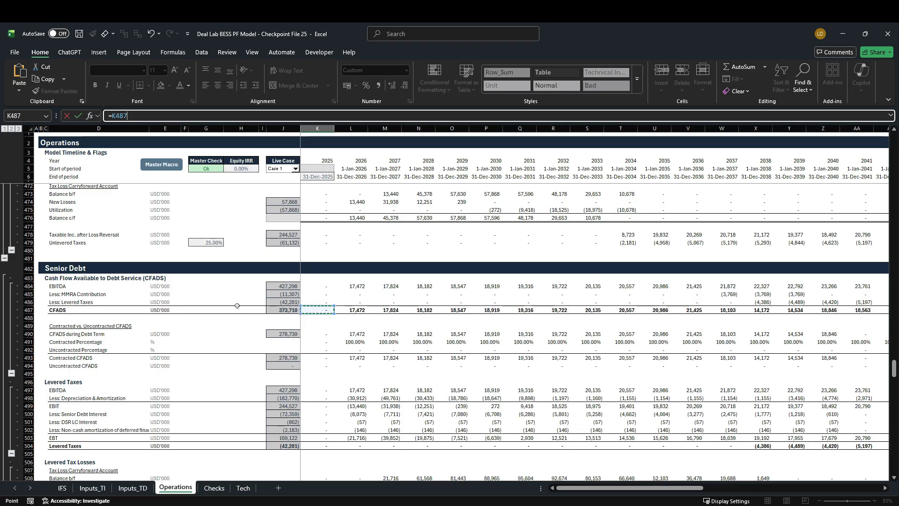
pyautogui.hotkey('ctrl', 'Return')
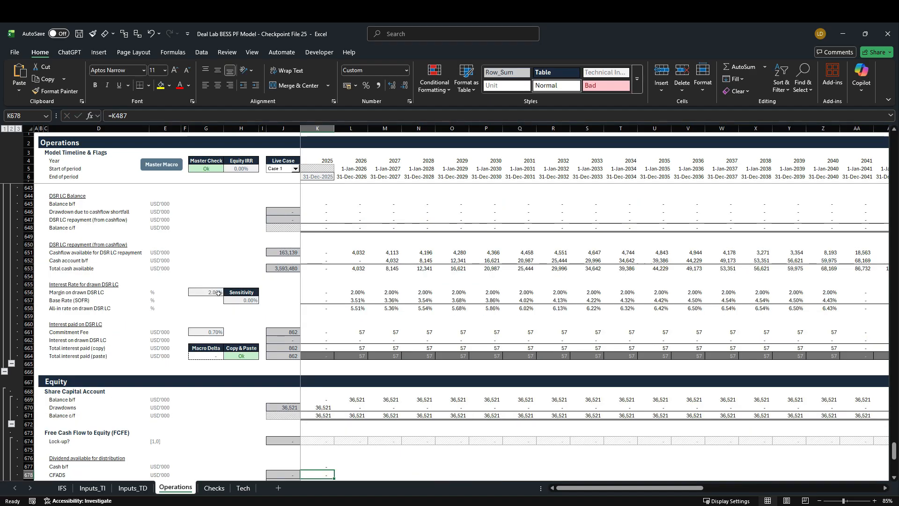
# Fill the Cash b/f and CFADS formulas in rows 677 and 678 across the timeline through 2060
pyautogui.scroll(-2, 217, 295)
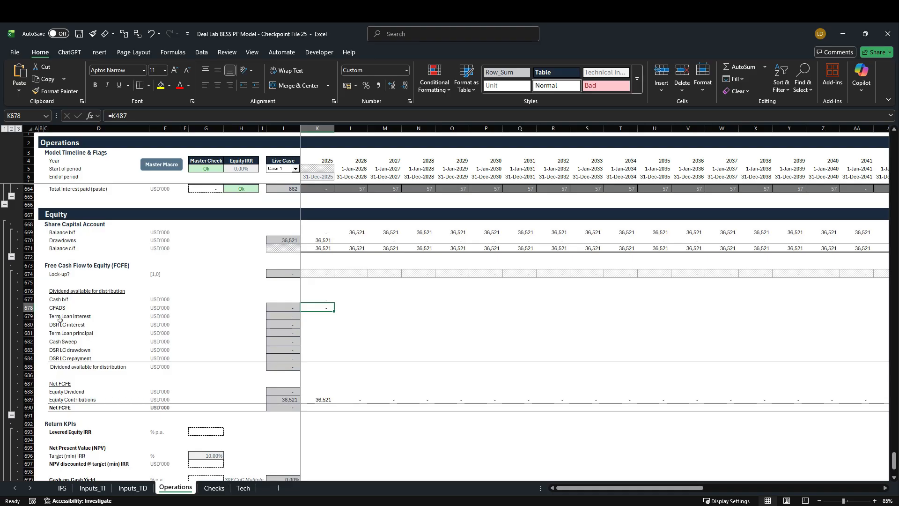
pyautogui.moveTo(29, 317); pyautogui.dragTo(33, 359)
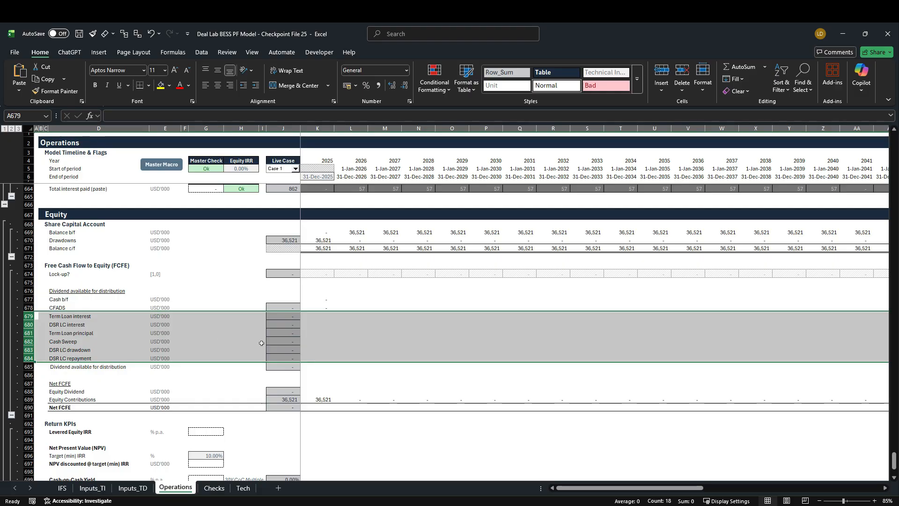
pyautogui.click(324, 302)
pyautogui.hotkey('ctrl', 'v')
pyautogui.hotkey('ctrl', 'shift', 'Right')
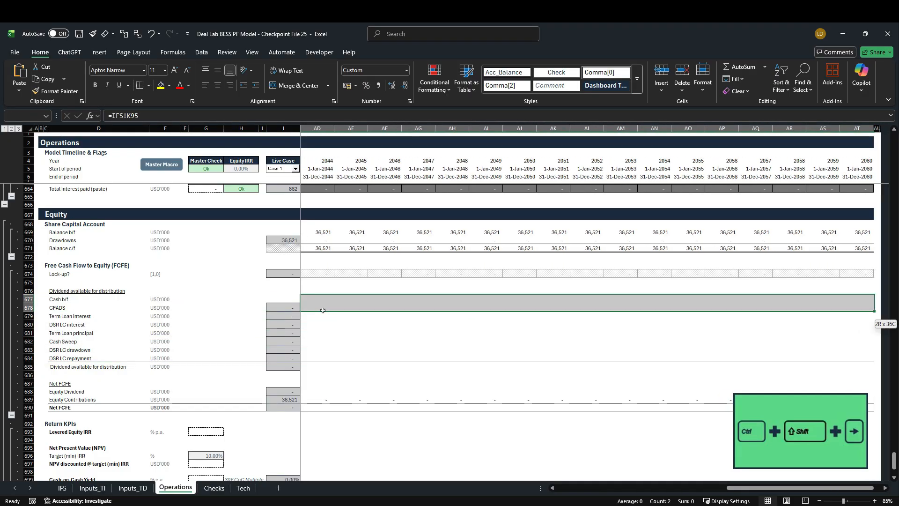
pyautogui.hotkey('shift', 'Left')
pyautogui.hotkey('ctrl', 'r')
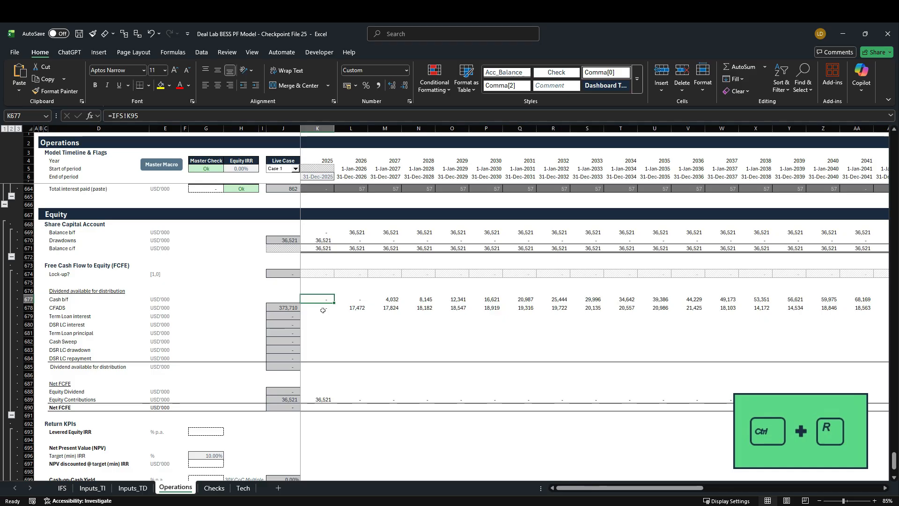
# Enter the 2025 Dividend available for distribution formula in K685 as =SUM(K677:K684)*(1-K674), switching the payout off during lock-up
pyautogui.press('Down')
pyautogui.press('Down')
pyautogui.press('Down')
pyautogui.press('Down')
pyautogui.press('Down')
pyautogui.press('Down')
pyautogui.press('Down')
pyautogui.press('Down')
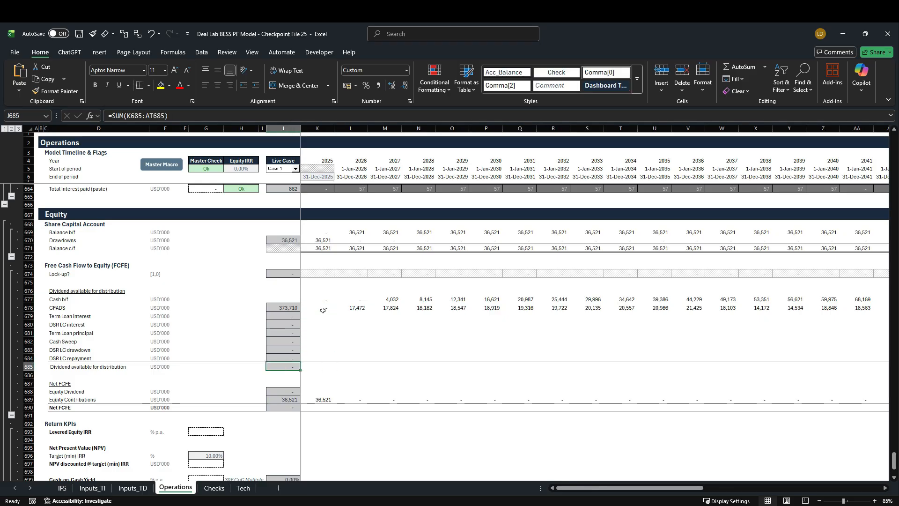
pyautogui.hotkey('shift', 'alt', '=')
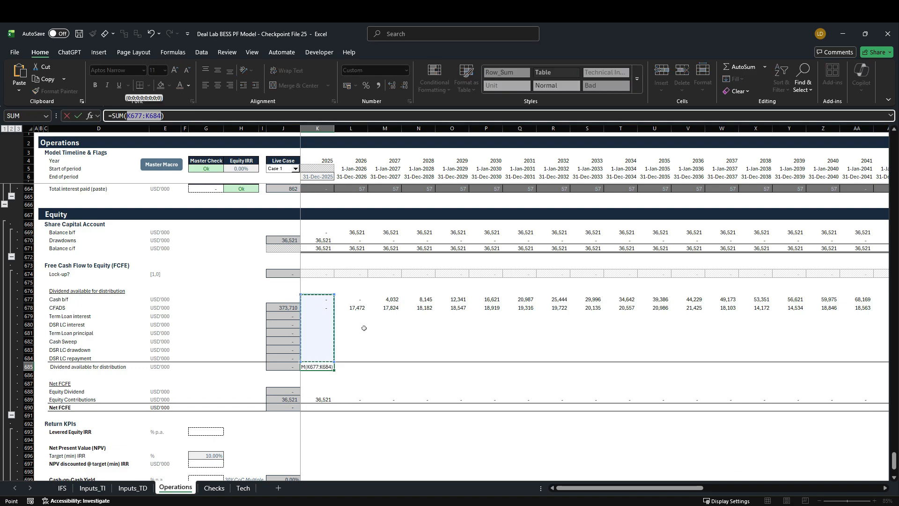
pyautogui.click(181, 118)
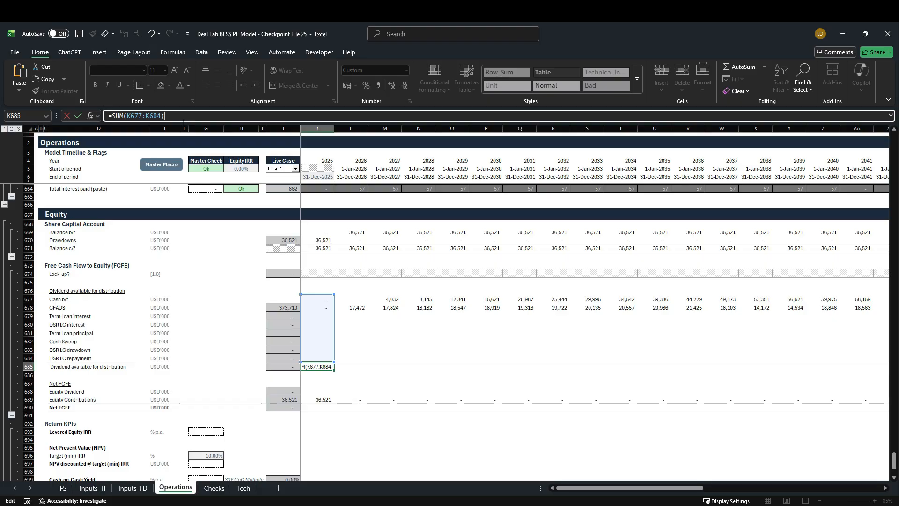
pyautogui.write('*(1-')
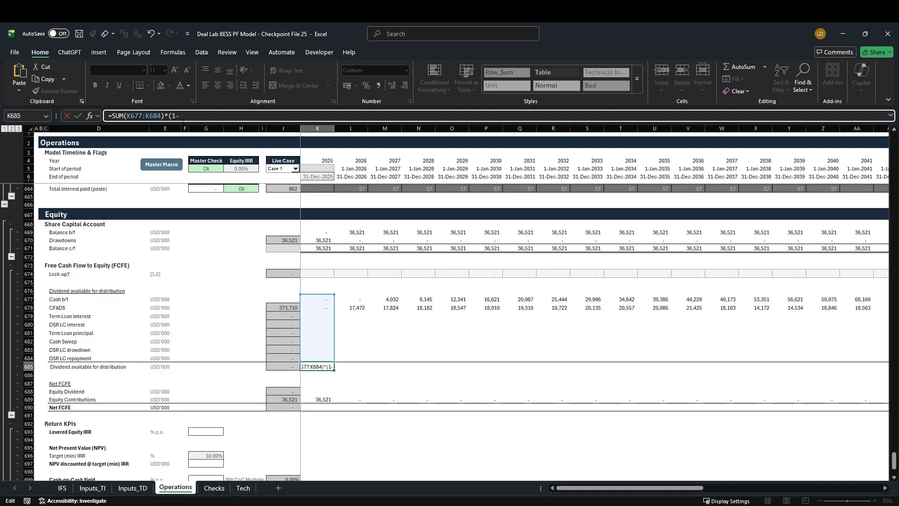
pyautogui.click(315, 276)
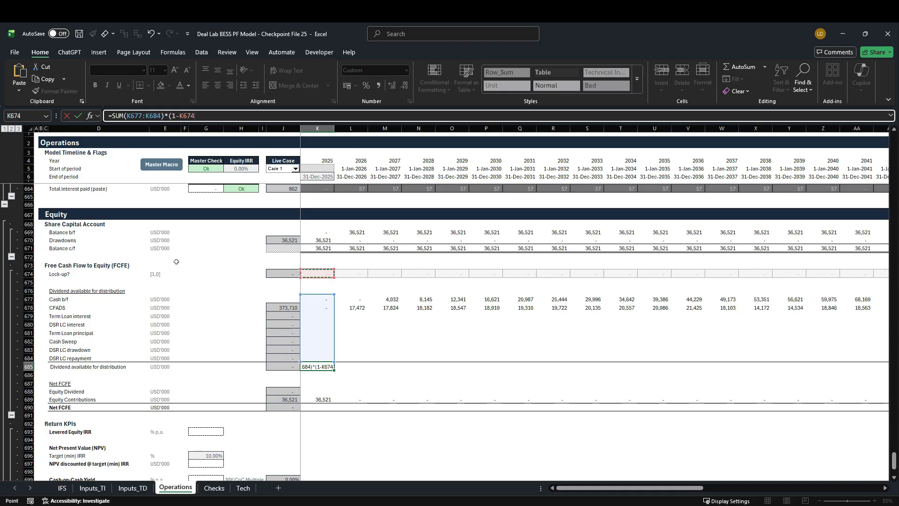
pyautogui.write(')')
pyautogui.press('Return')
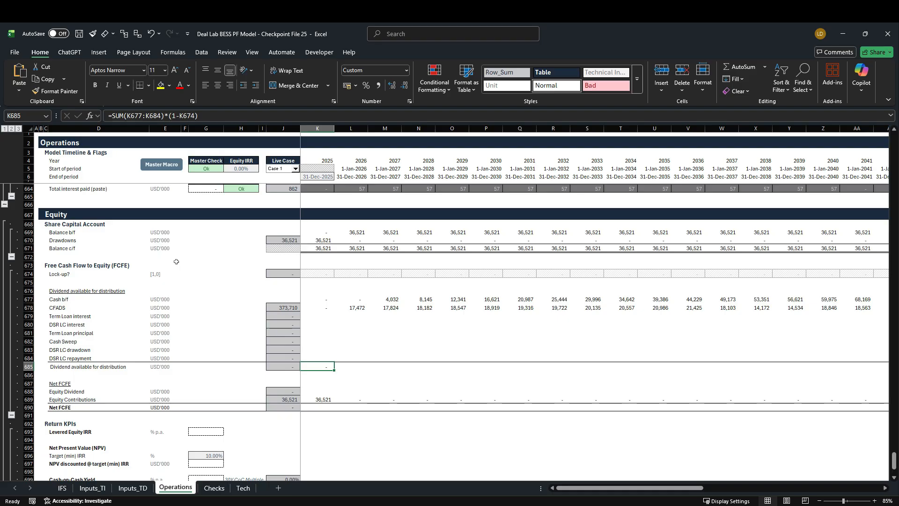
pyautogui.hotkey('ctrl', 'shift', 'Right')
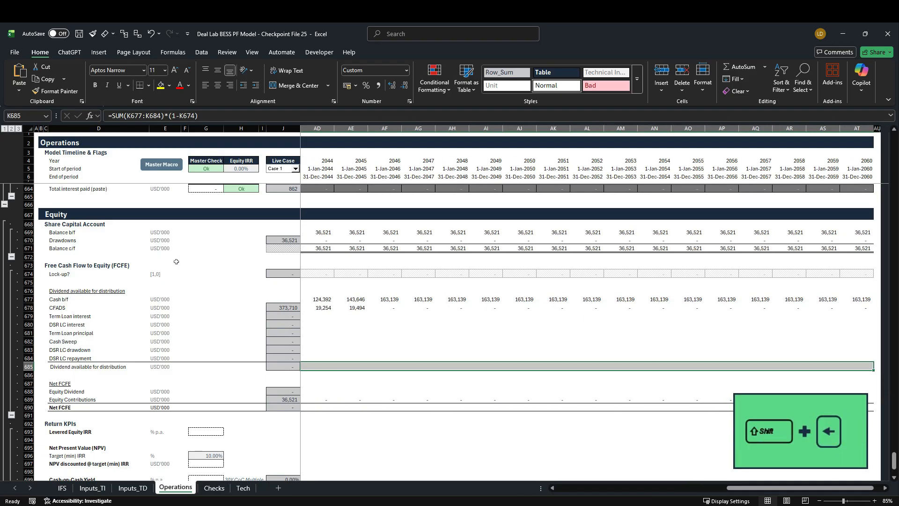
pyautogui.hotkey('ctrl', 'r')
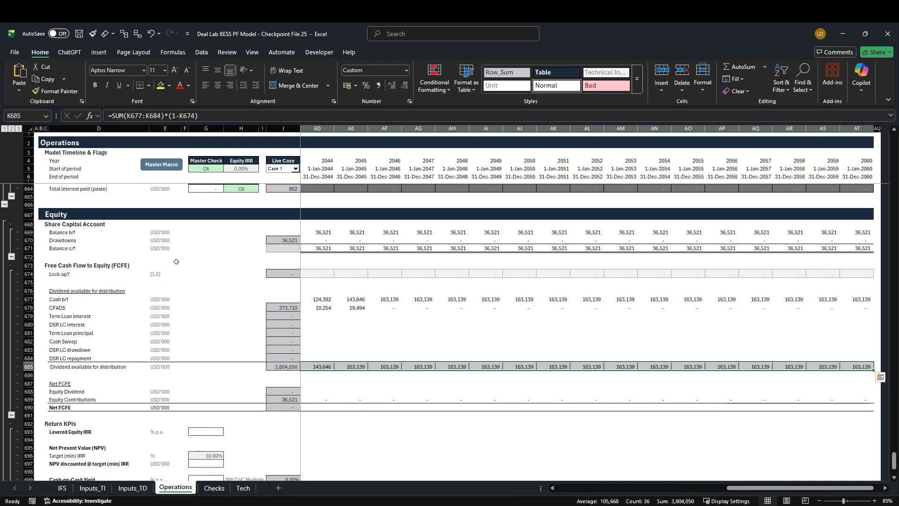
pyautogui.hotkey('ctrl', 'z')
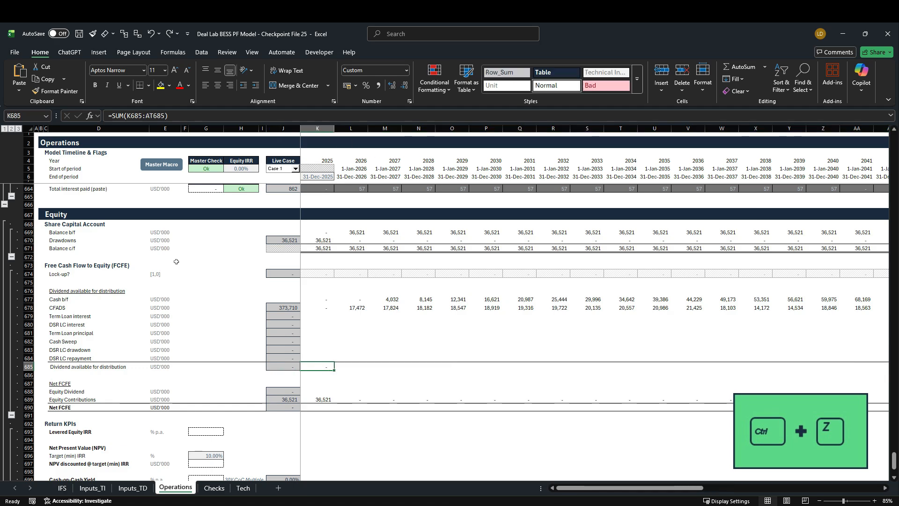
# Copy the K685 Dividend available for distribution formula and paste only the formula across row 685 through 2060
pyautogui.hotkey('ctrl', 'c')
pyautogui.hotkey('ctrl', 'shift', 'Right')
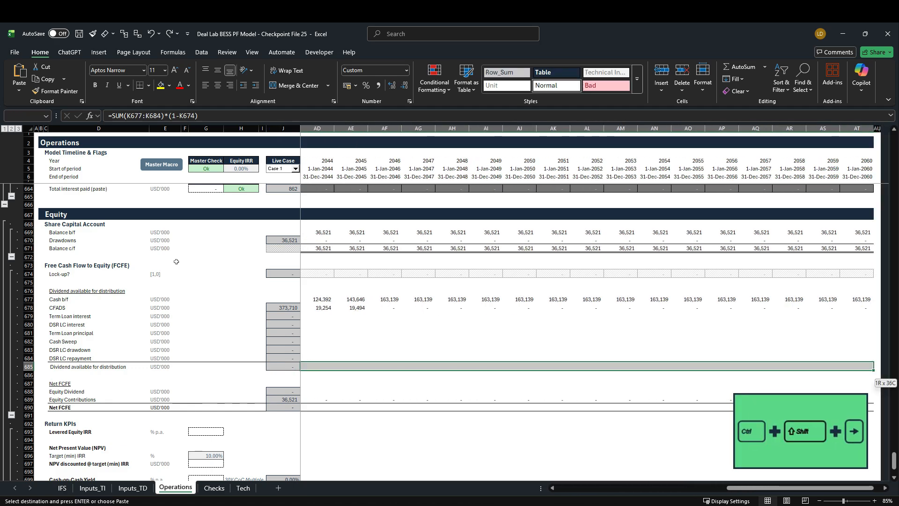
pyautogui.hotkey('shift', 'Left')
pyautogui.hotkey('alt', 'h')
pyautogui.press('v')
pyautogui.press('s')
pyautogui.press('f')
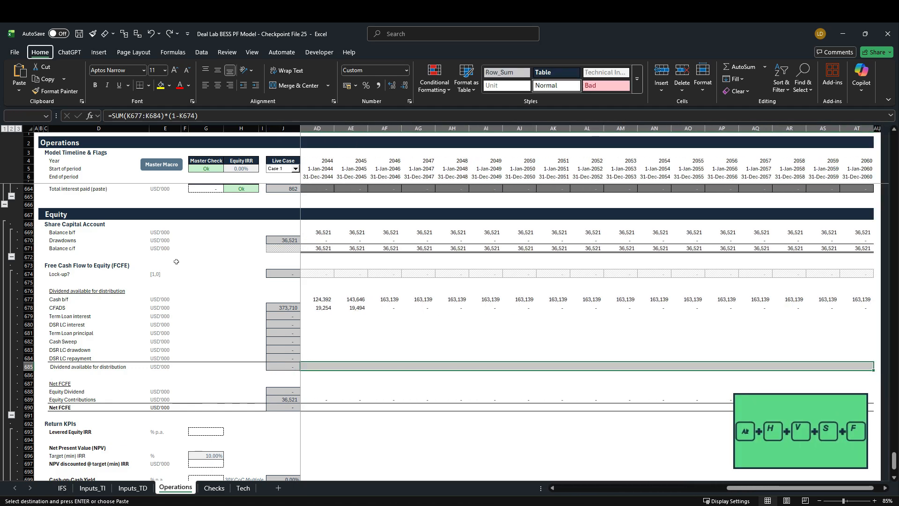
pyautogui.press('Return')
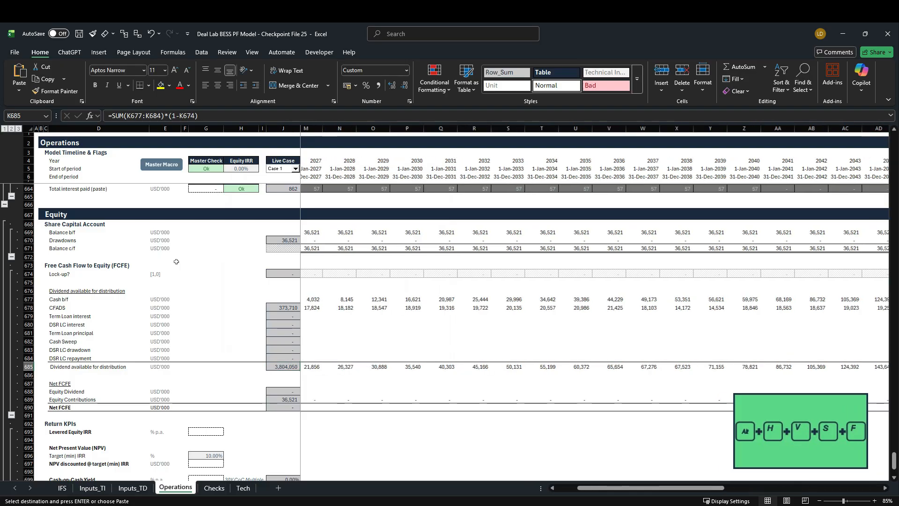
pyautogui.press('Escape')
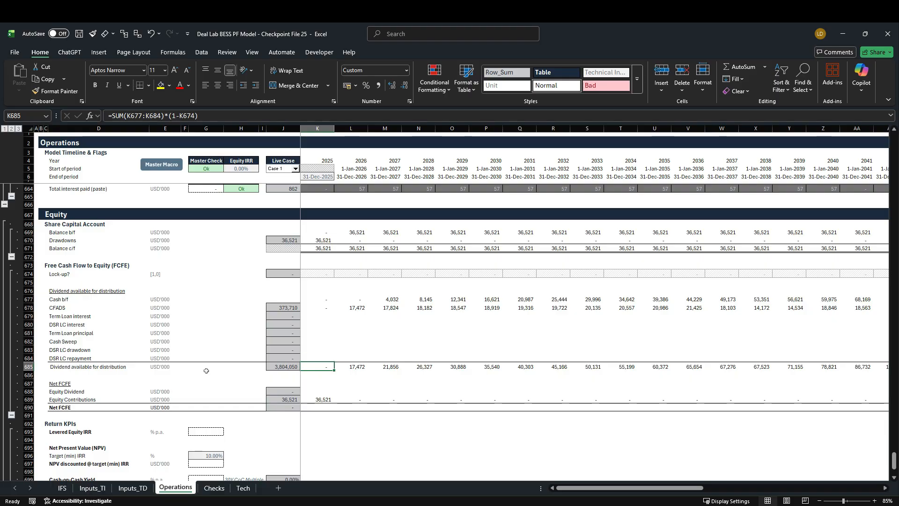
# Link the 2025 Equity Dividend under Net FCFE (K688) to Dividend available for distribution with =K685
pyautogui.click(29, 392)
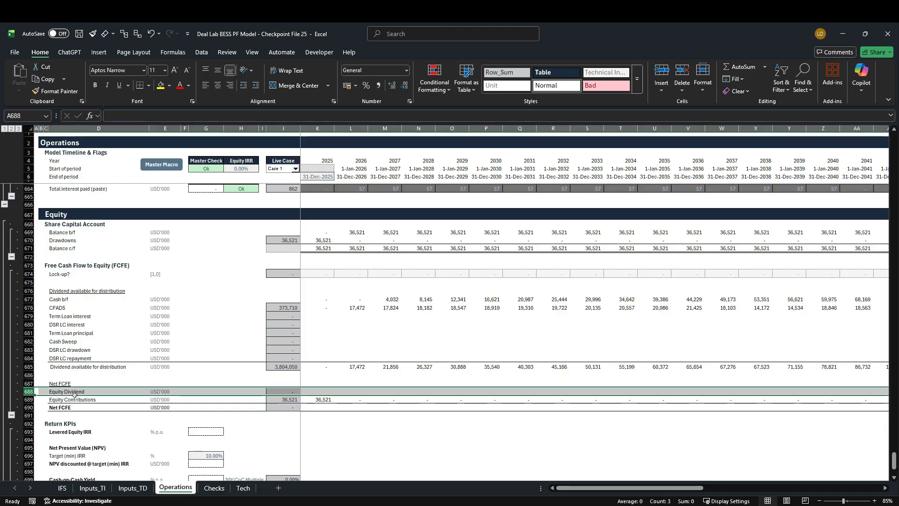
pyautogui.click(65, 487)
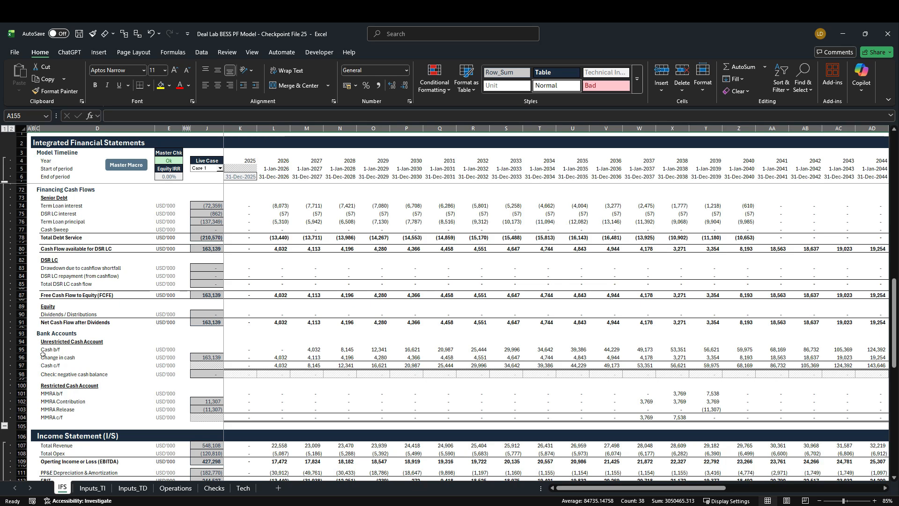
pyautogui.click(175, 487)
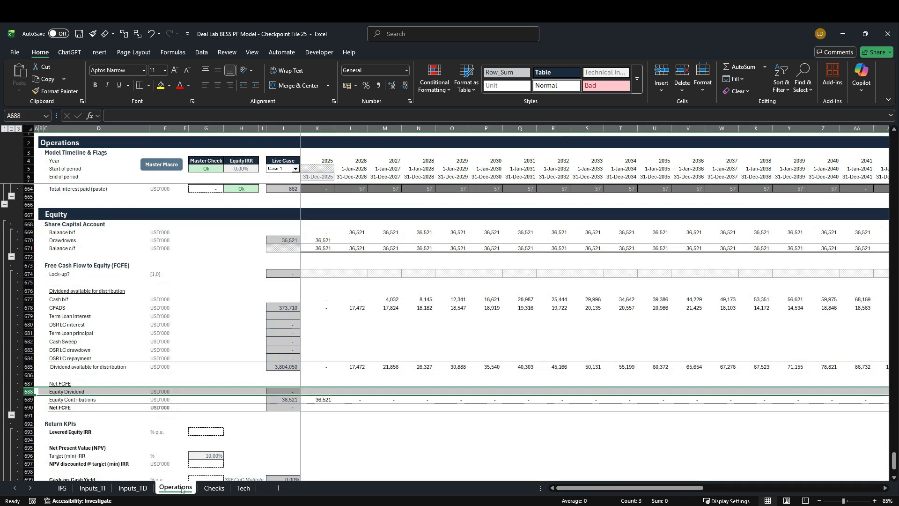
pyautogui.click(319, 392)
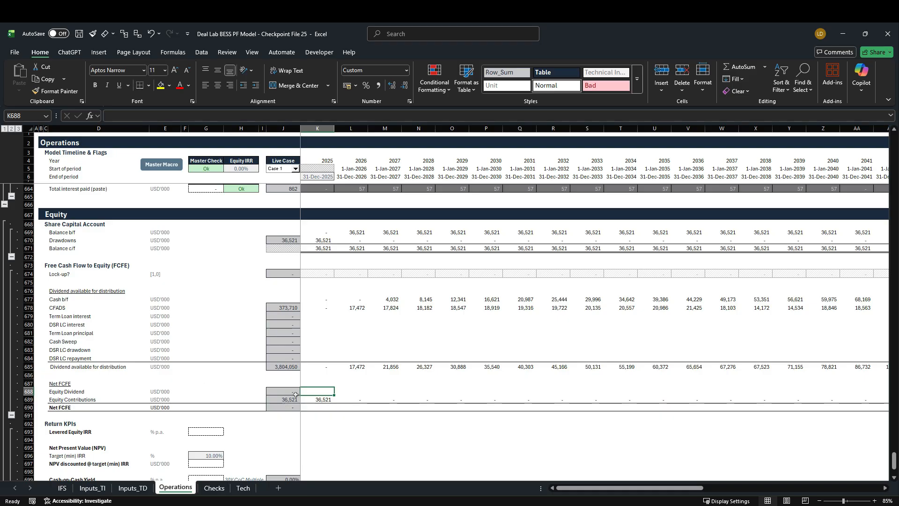
pyautogui.write('=')
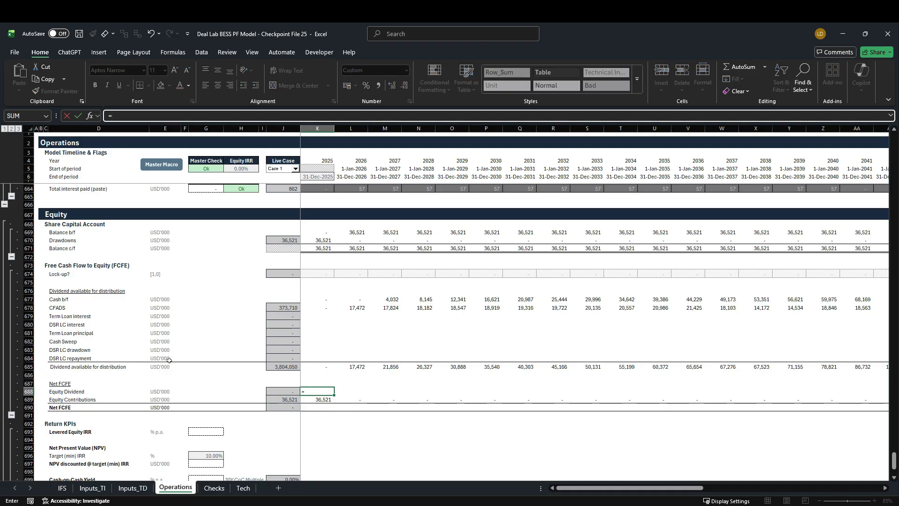
pyautogui.press('Up')
pyautogui.press('Up')
pyautogui.press('Up')
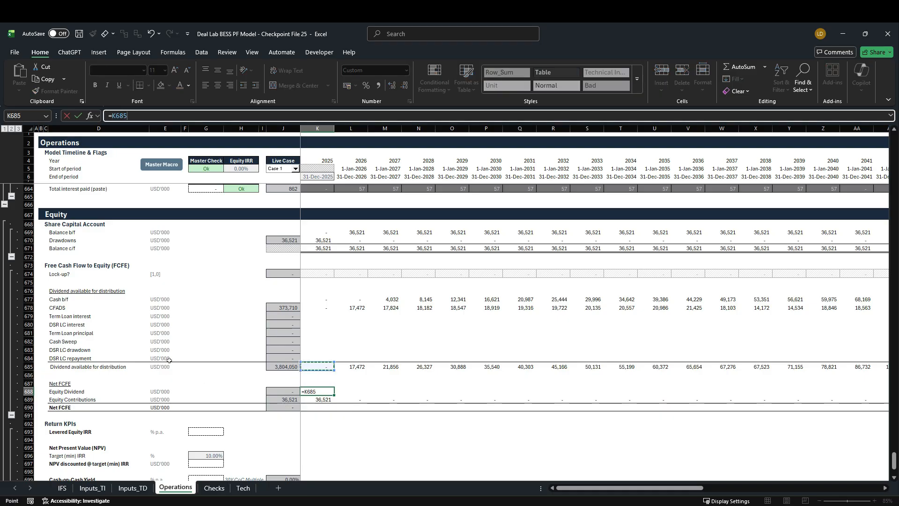
pyautogui.hotkey('ctrl', 'Return')
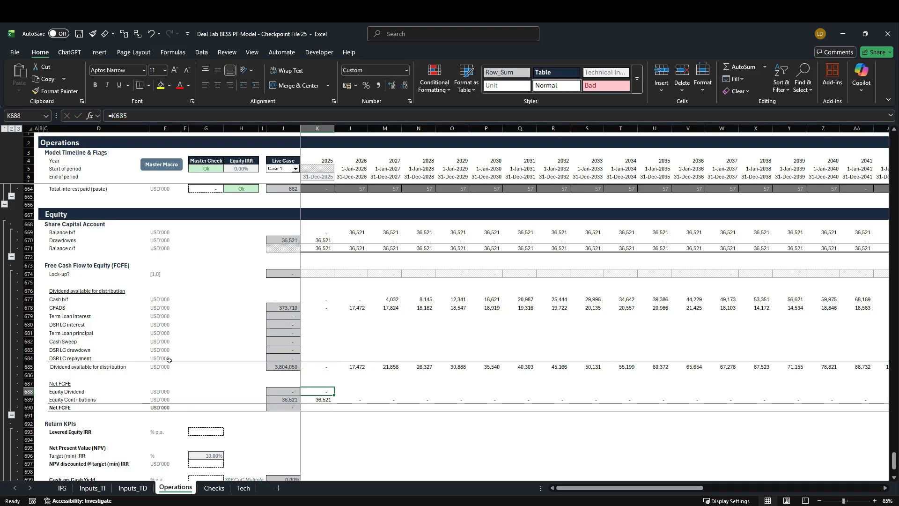
# Fill the Equity Dividend formula in row 688 across the timeline through 2060 and check the dividend and cash lines on the IFS sheet
pyautogui.hotkey('ctrl', 'shift', 'Right')
pyautogui.hotkey('shift', 'Left')
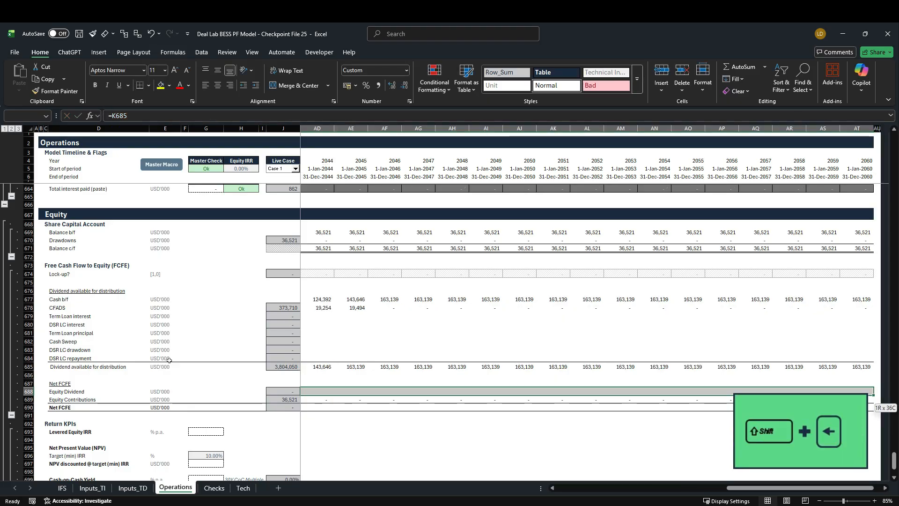
pyautogui.hotkey('ctrl', 'r')
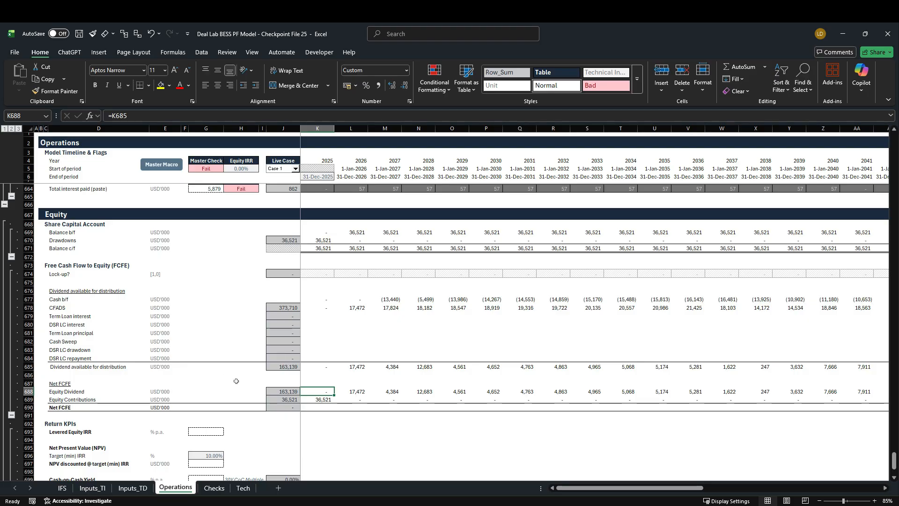
pyautogui.click(63, 488)
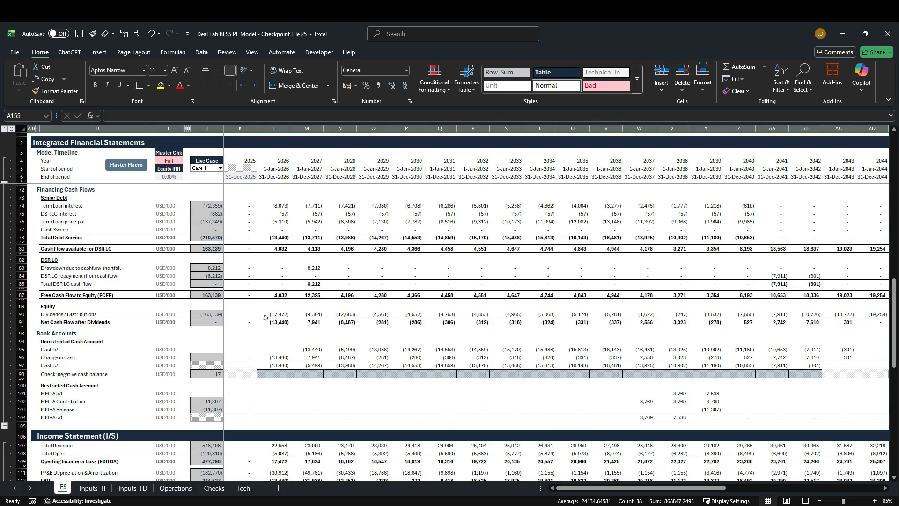
pyautogui.scroll(3, 273, 325)
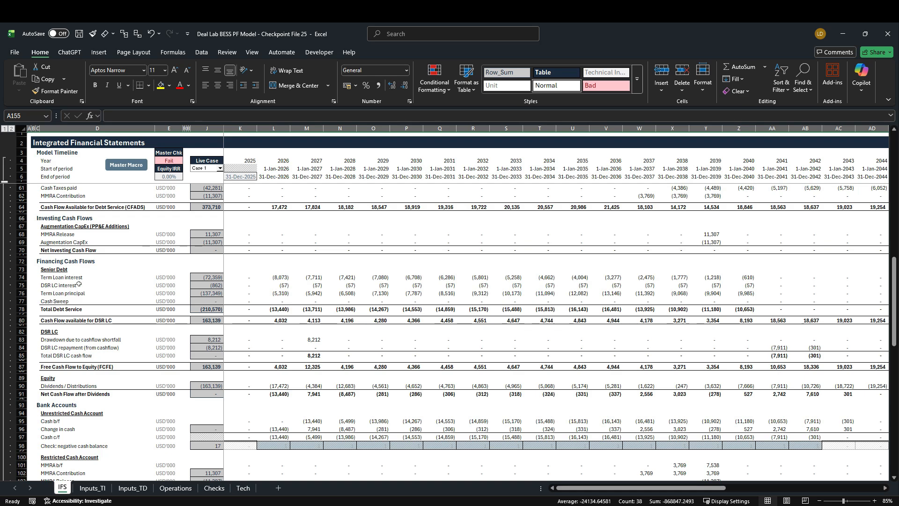
pyautogui.click(169, 488)
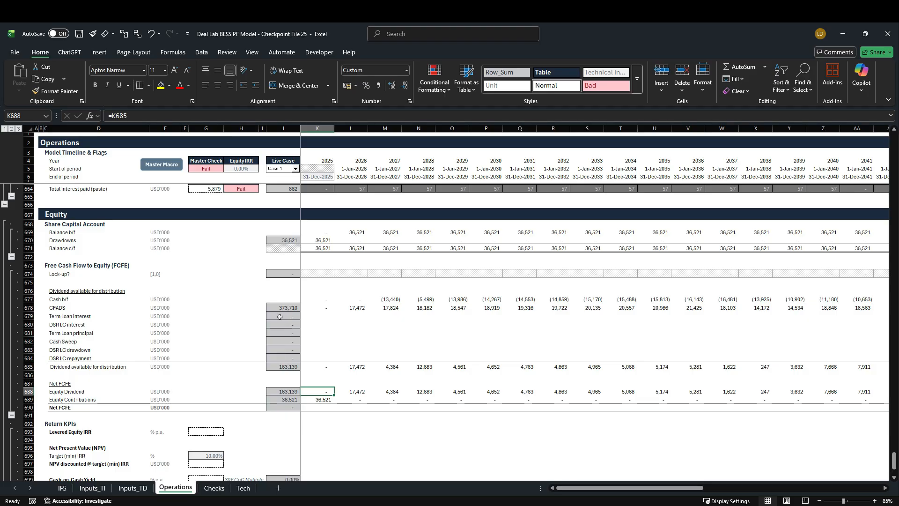
# Link the 2025 Term Loan interest under Dividend available for distribution (K679) to the negative of interest incl. base rate sensitivity with =-K573
pyautogui.click(307, 316)
pyautogui.write('=')
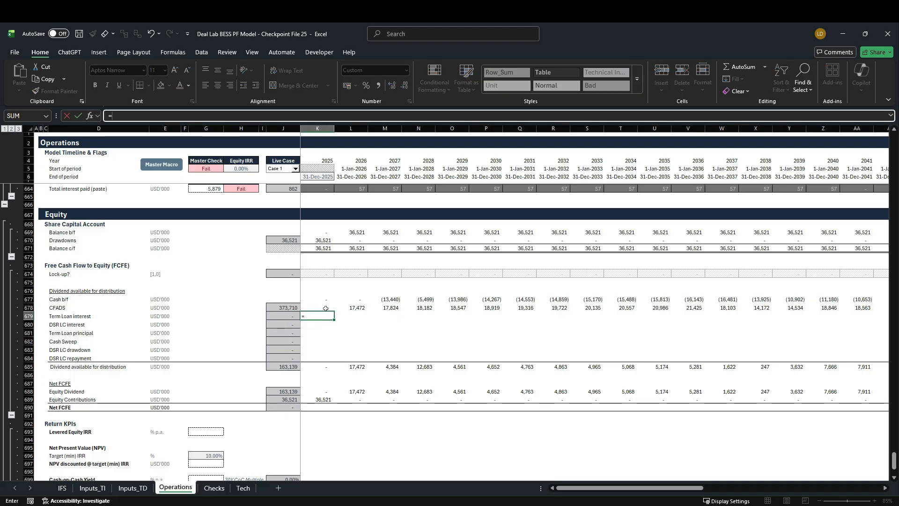
pyautogui.scroll(7, 295, 345)
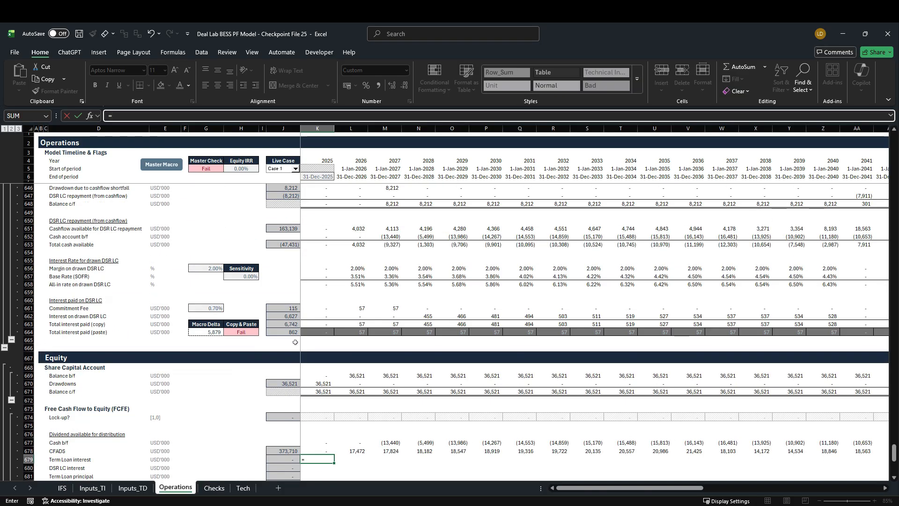
pyautogui.scroll(16, 294, 346)
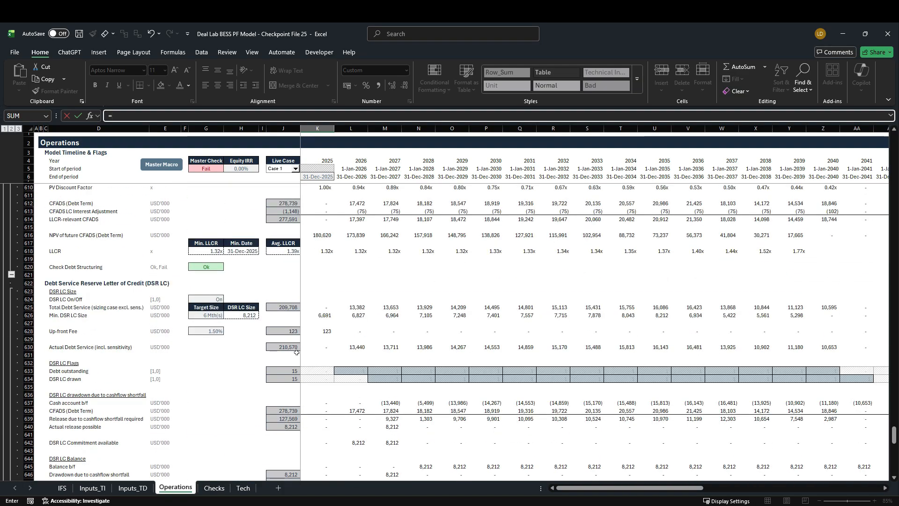
pyautogui.scroll(11, 297, 352)
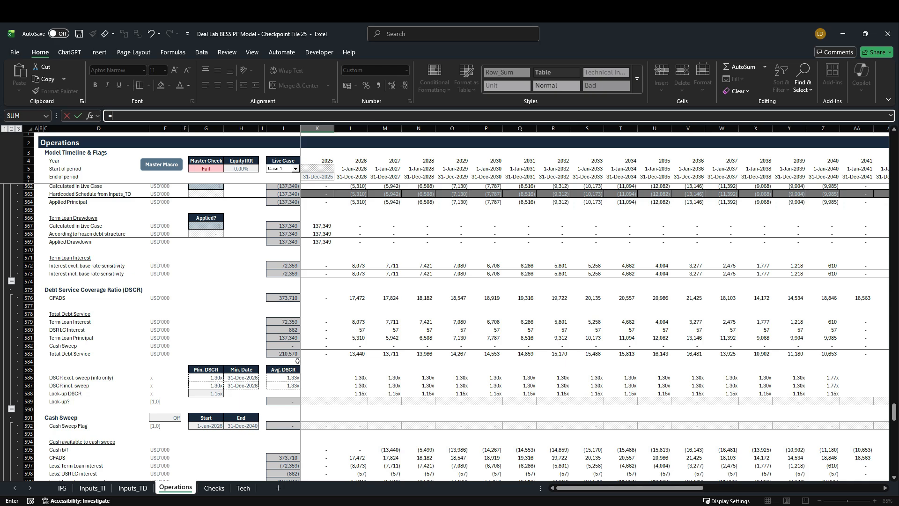
pyautogui.scroll(3, 236, 337)
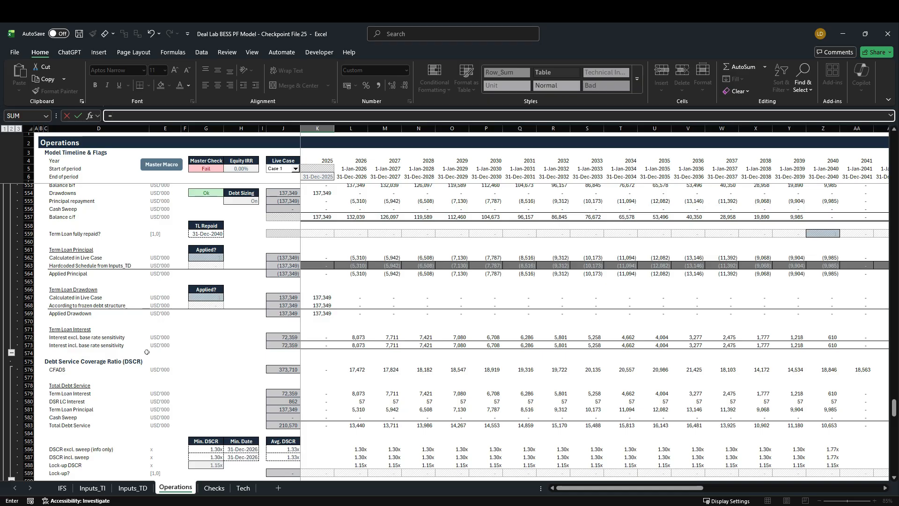
pyautogui.write('-')
pyautogui.click(321, 346)
pyautogui.hotkey('ctrl', 'Return')
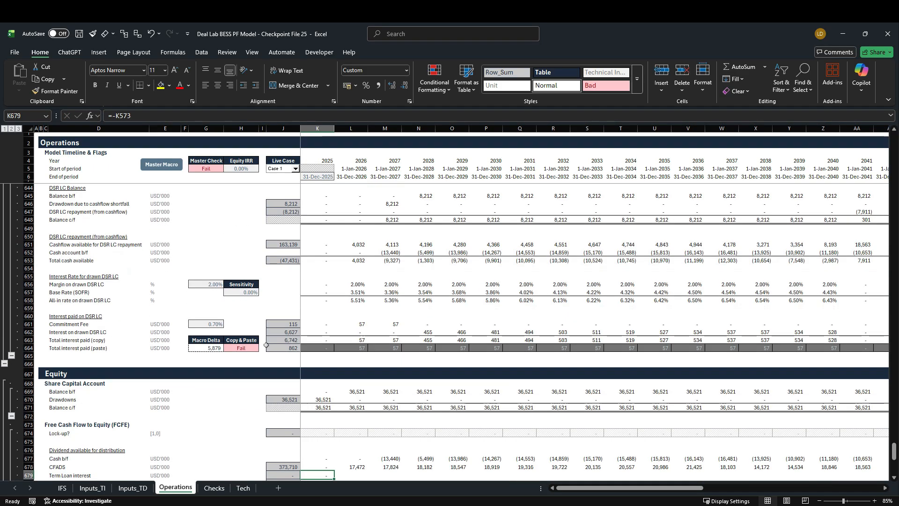
# Link the 2025 DSR LC interest under Dividend available for distribution (K680) to the negative of total interest paid (paste) with =-K664
pyautogui.scroll(-1, 231, 358)
pyautogui.scroll(-4, 231, 358)
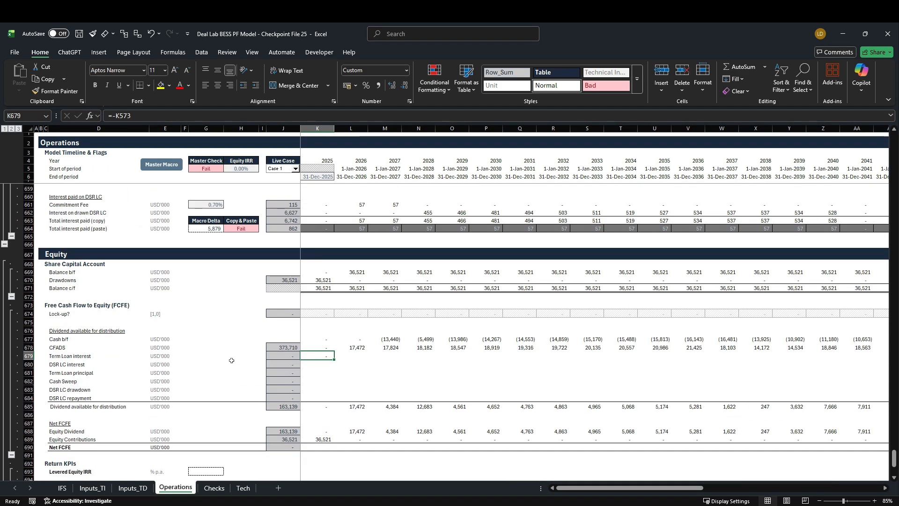
pyautogui.click(324, 365)
pyautogui.write('=-')
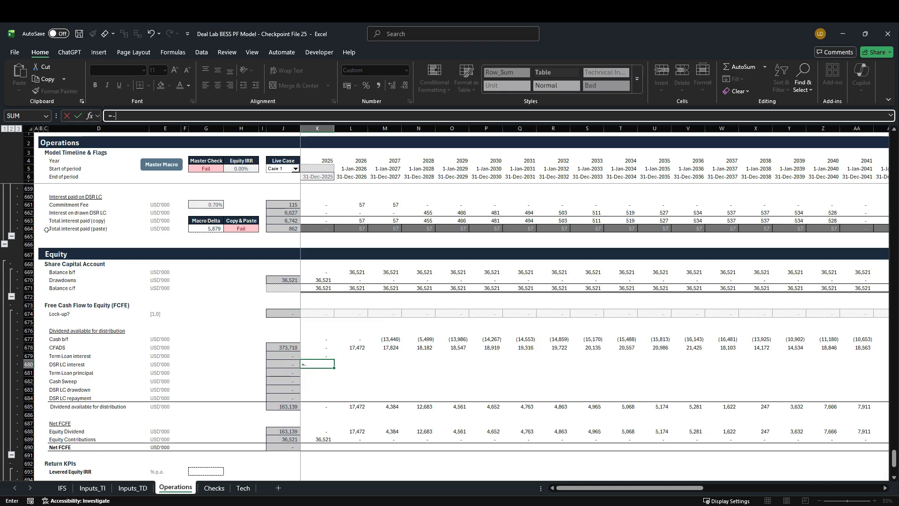
pyautogui.click(321, 230)
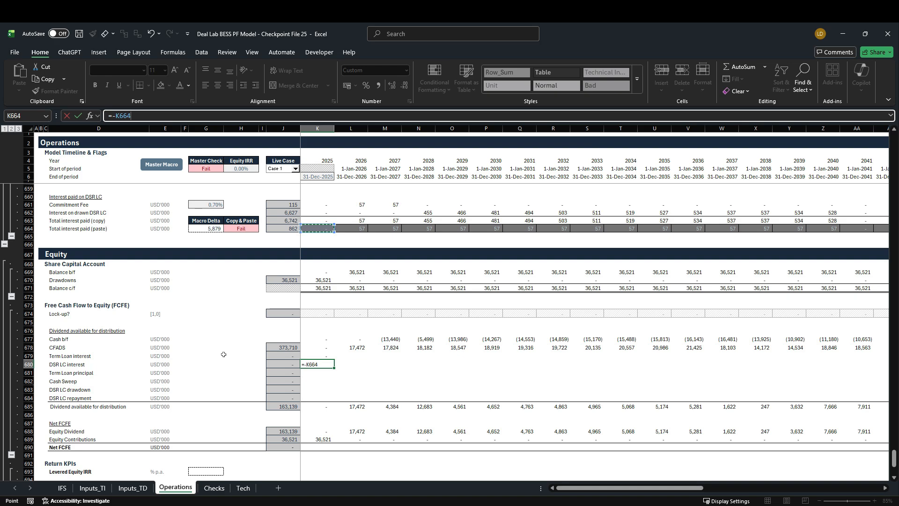
pyautogui.hotkey('ctrl', 'Return')
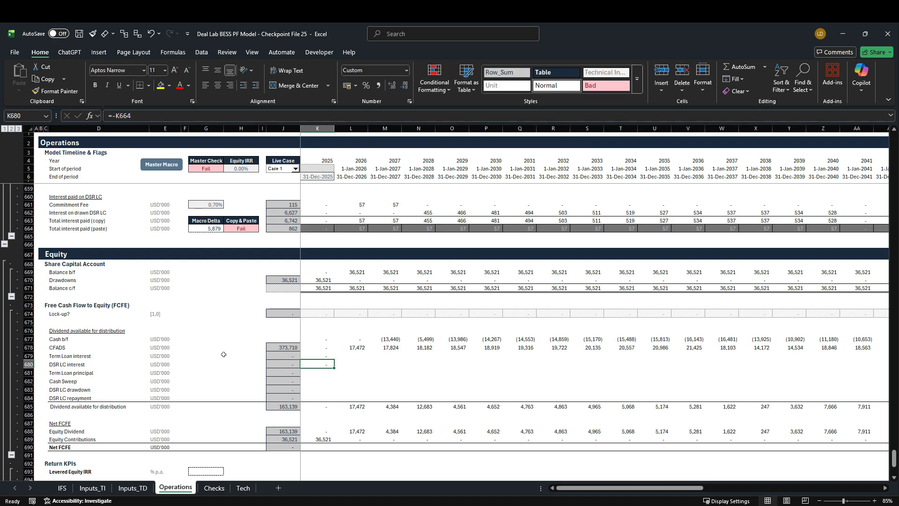
# Link the 2025 Term Loan principal (K681) to Principal repayment in the Term Loan Account with =K555
pyautogui.press('Down')
pyautogui.write('=')
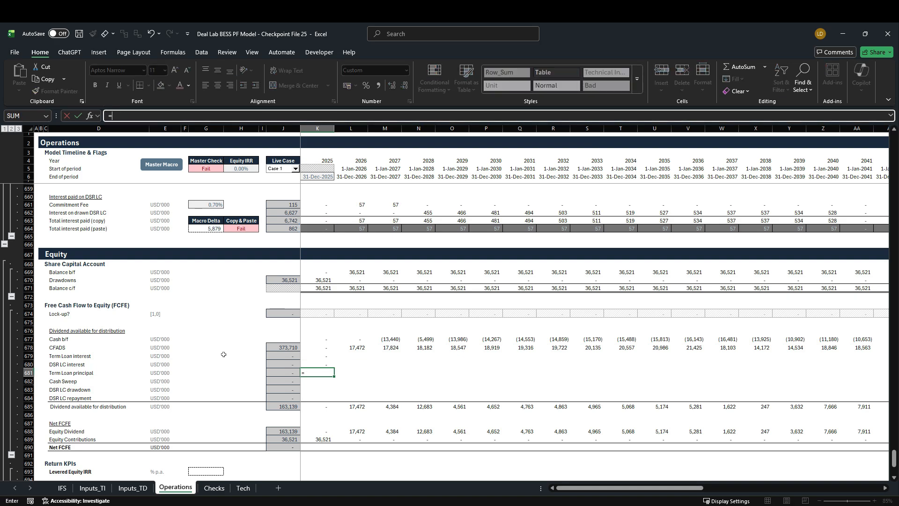
pyautogui.scroll(20, 223, 355)
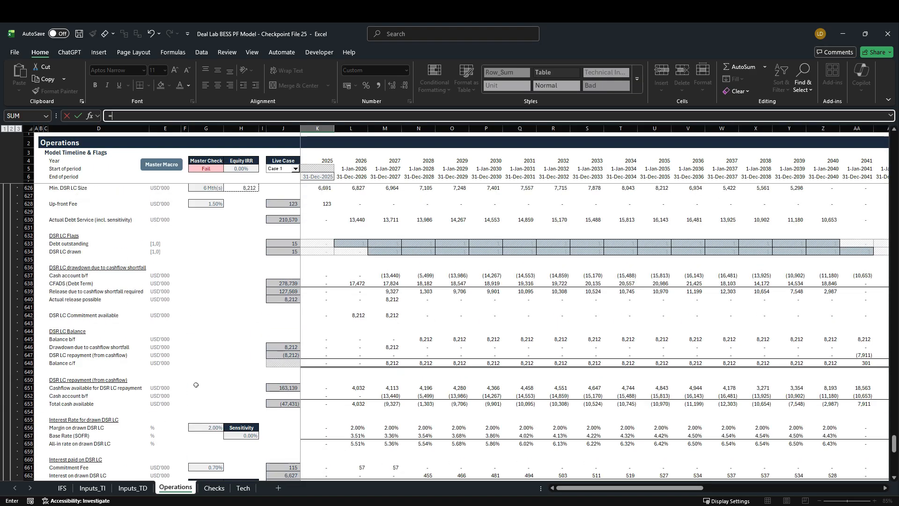
pyautogui.scroll(16, 196, 386)
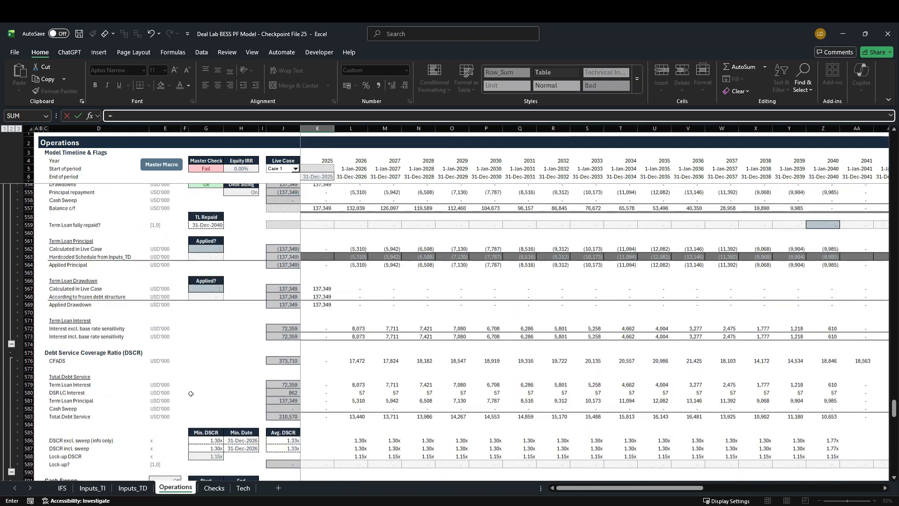
pyautogui.scroll(4, 190, 395)
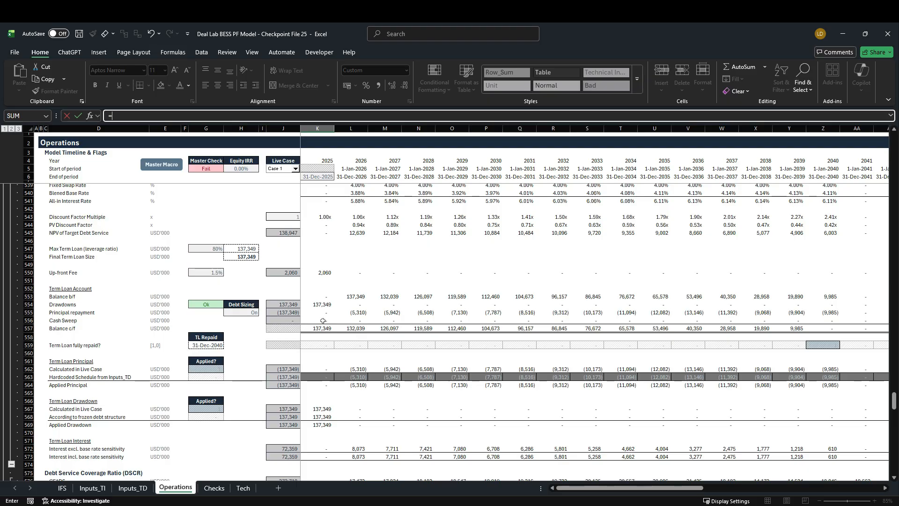
pyautogui.click(316, 313)
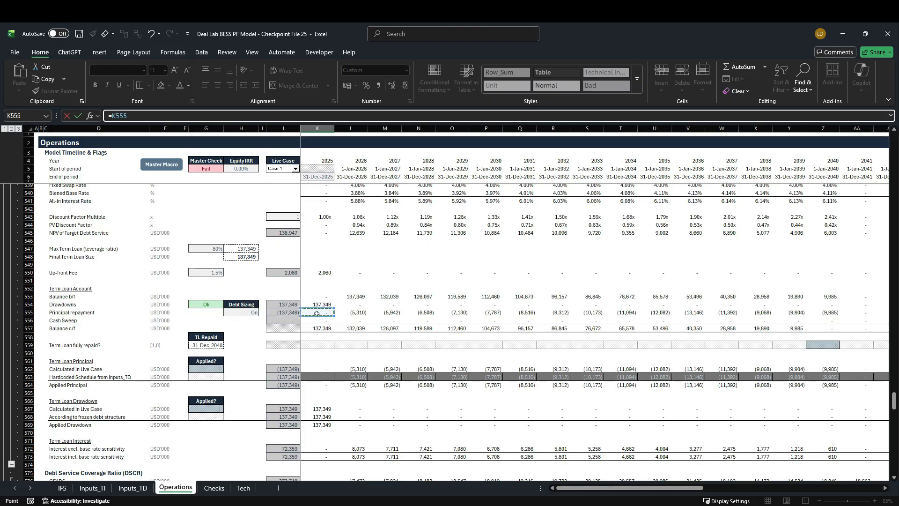
pyautogui.hotkey('ctrl', 'Return')
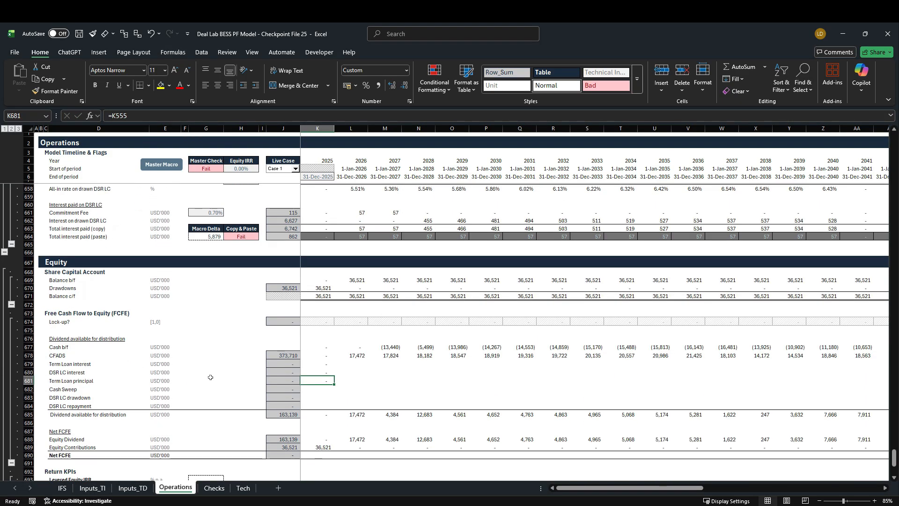
# Fill the Term Loan interest, DSR LC interest and Term Loan principal formulas in rows 679 to 681 across the timeline through 2060
pyautogui.hotkey('shift', 'Up')
pyautogui.hotkey('shift', 'Up')
pyautogui.hotkey('ctrl', 'shift', 'Right')
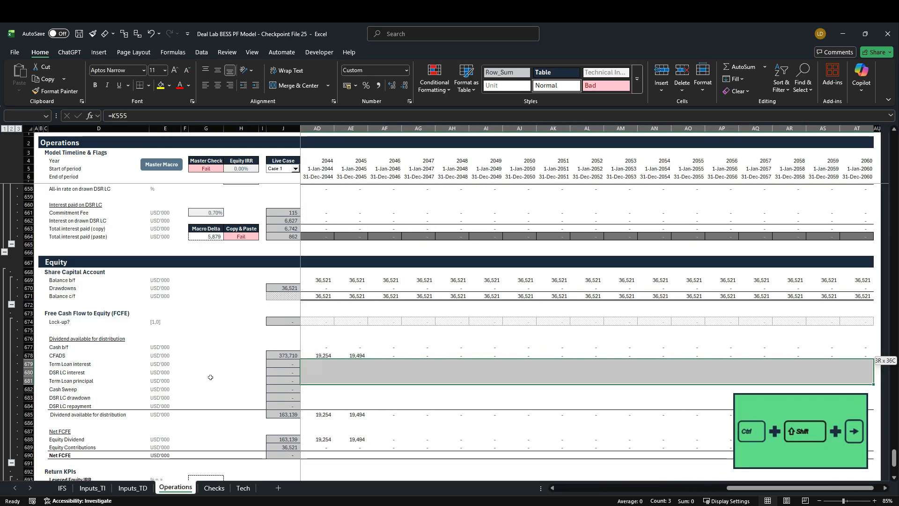
pyautogui.hotkey('shift', 'Left')
pyautogui.hotkey('ctrl', 'r')
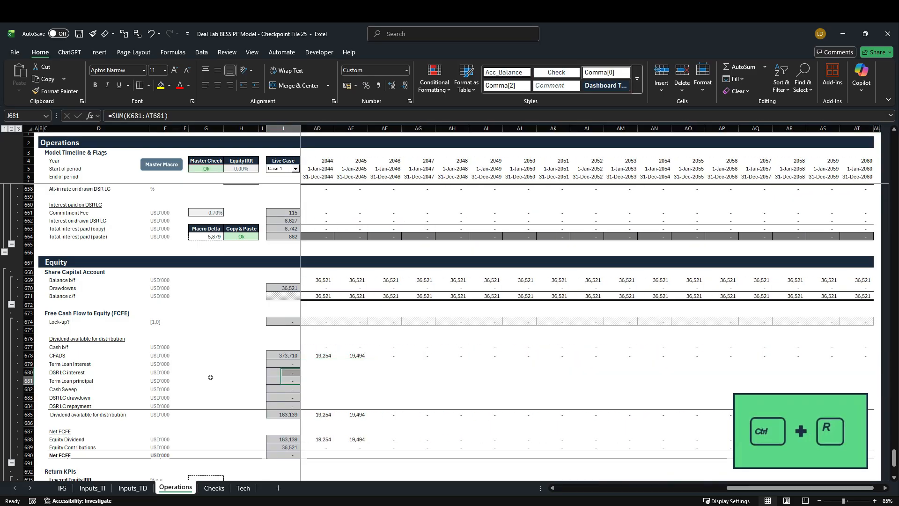
pyautogui.hotkey('shift', 'BackSpace')
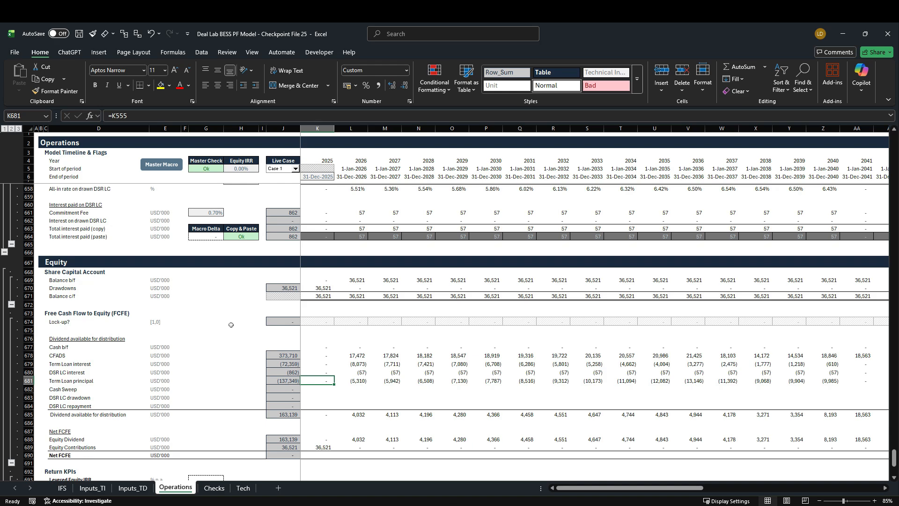
# Link the 2025 Cash Sweep (K682) to the negative of Paste: Cash Sweep with =-K604 and fill it across the timeline
pyautogui.scroll(-2, 232, 337)
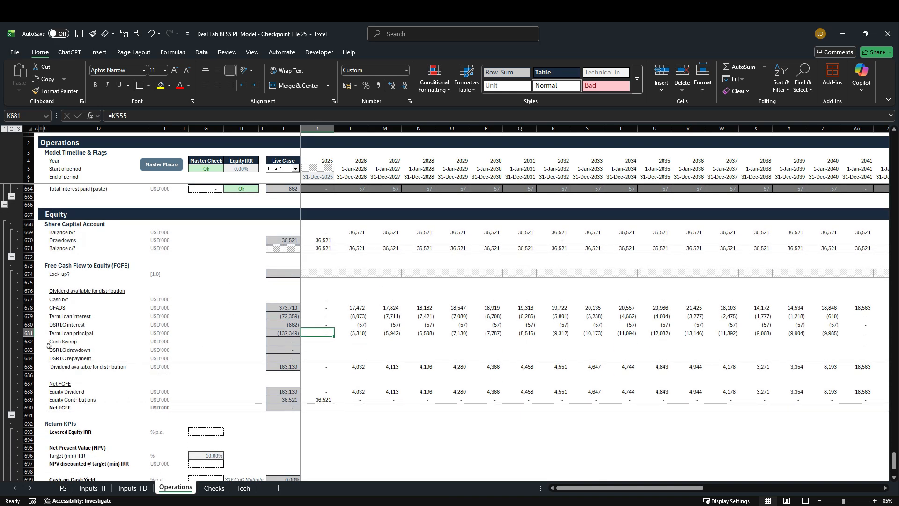
pyautogui.moveTo(36, 345); pyautogui.dragTo(36, 362)
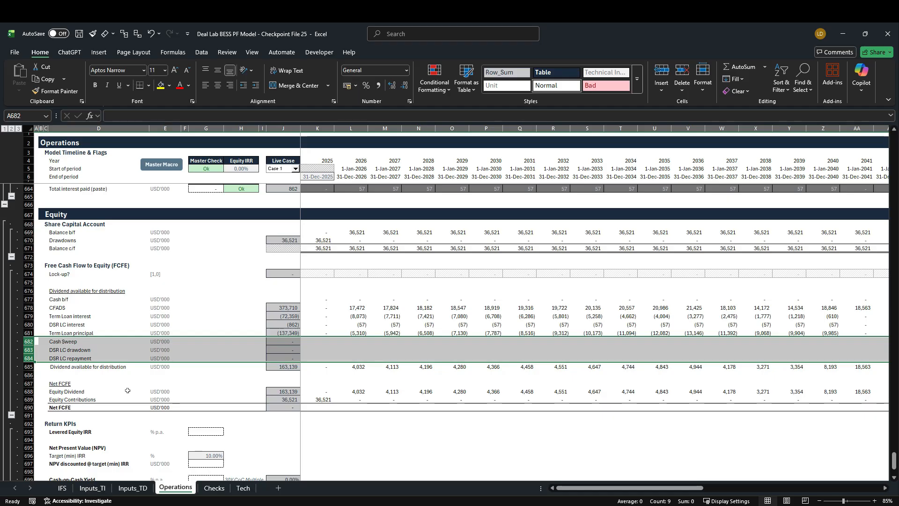
pyautogui.click(318, 343)
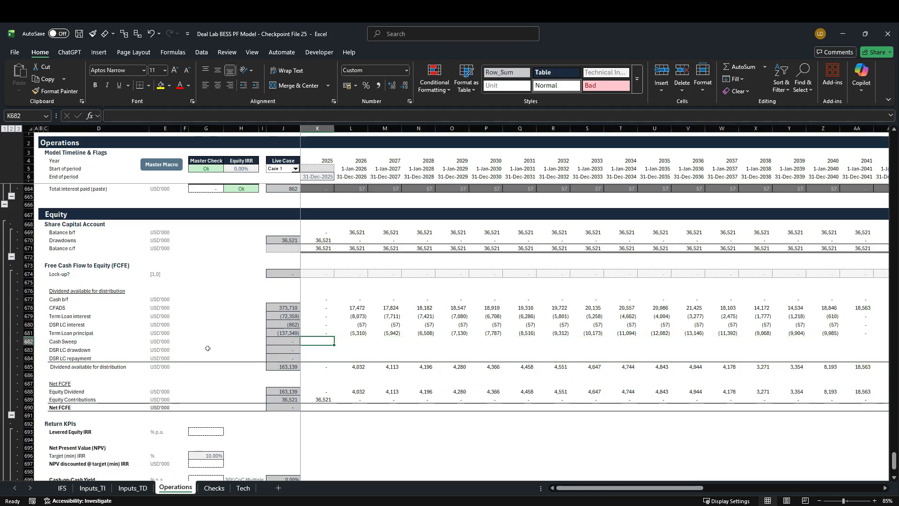
pyautogui.write('=')
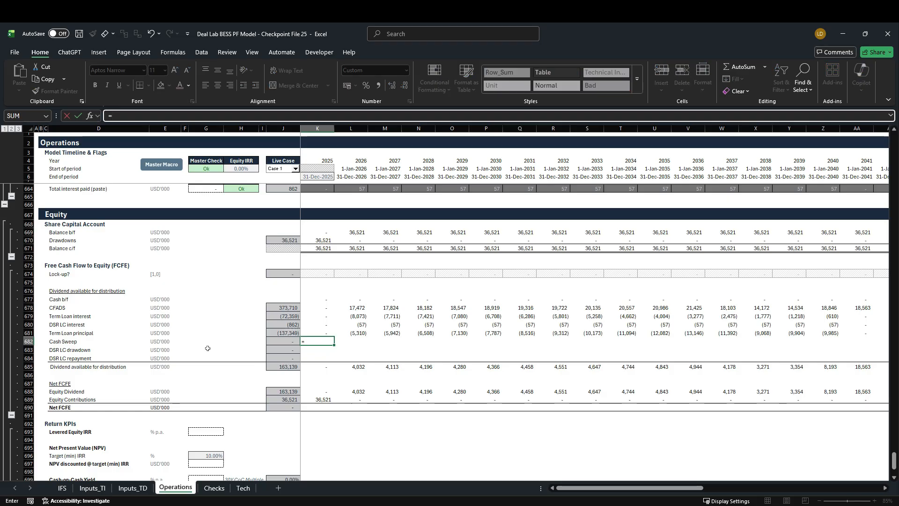
pyautogui.scroll(6, 229, 366)
pyautogui.scroll(17, 229, 367)
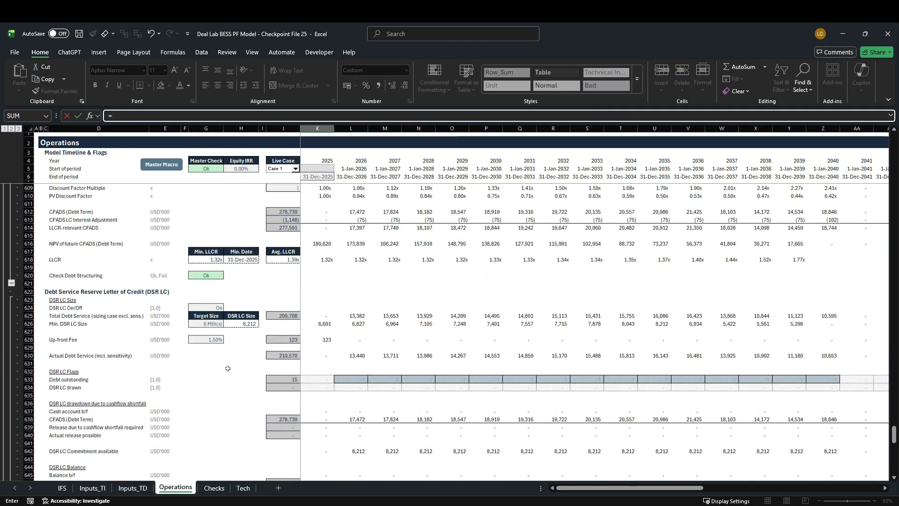
pyautogui.scroll(3, 231, 378)
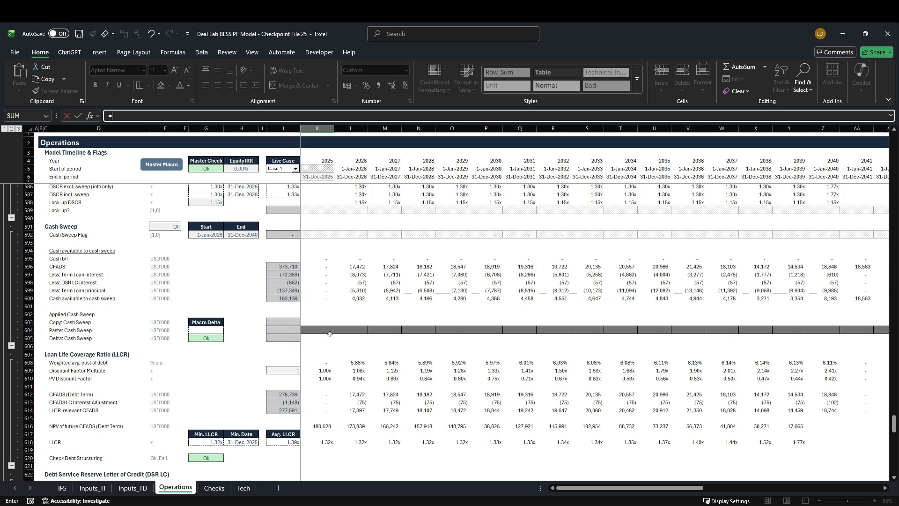
pyautogui.write('-')
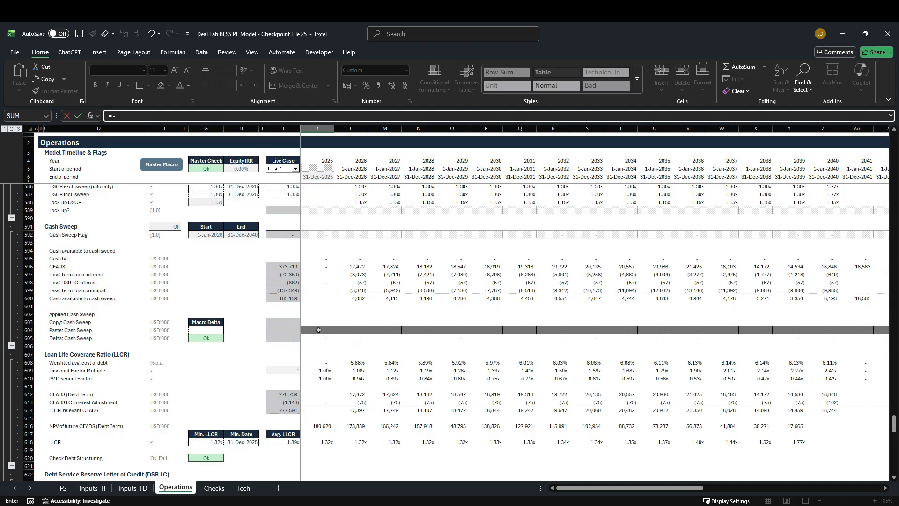
pyautogui.click(304, 333)
pyautogui.hotkey('ctrl', 'Return')
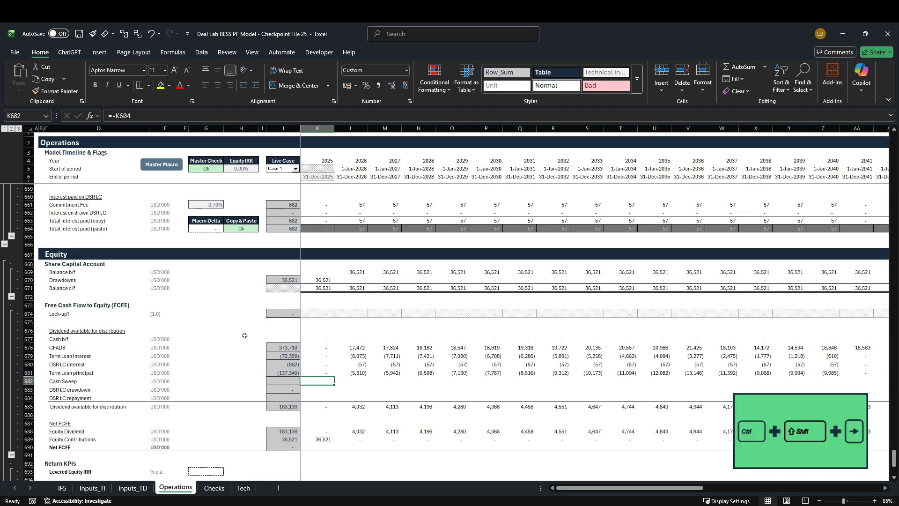
pyautogui.hotkey('ctrl', 'shift', 'Right')
pyautogui.hotkey('ctrl', 'r')
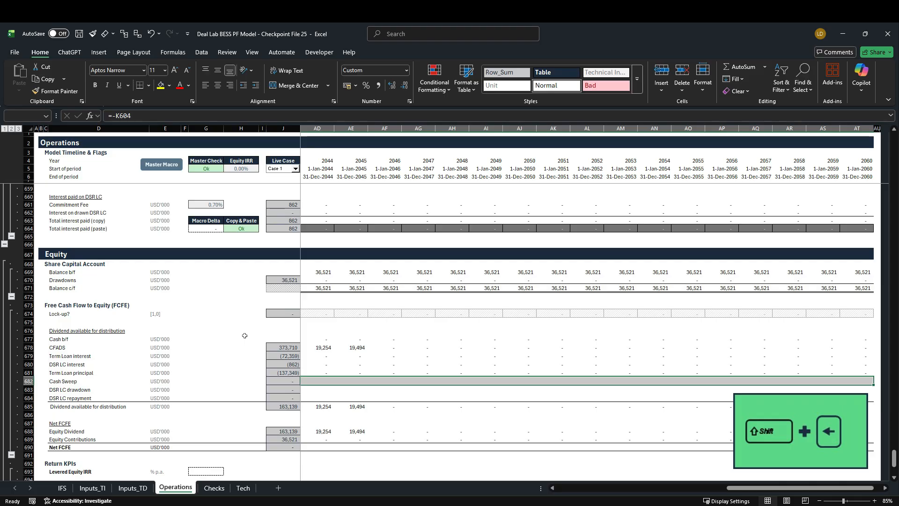
# Switch the live case to Case 21 and run the Master Macro
pyautogui.click(296, 170)
pyautogui.moveTo(296, 188); pyautogui.dragTo(297, 210)
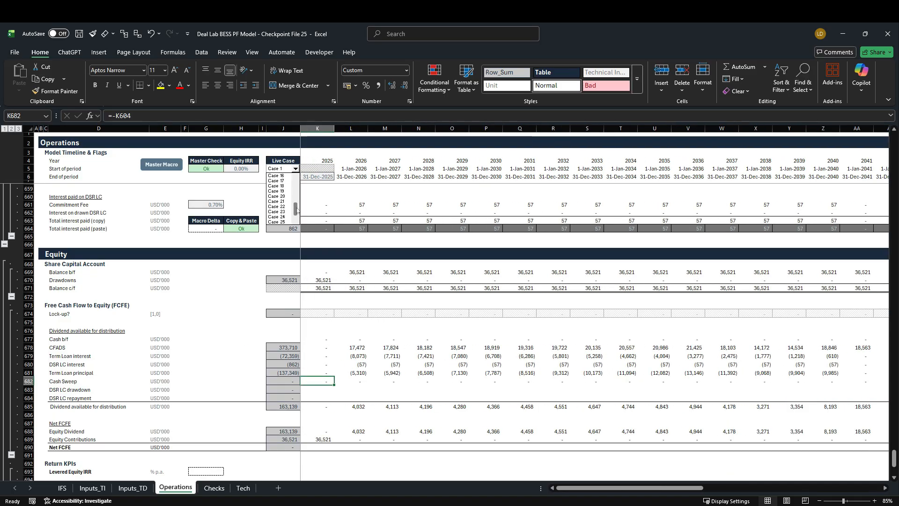
pyautogui.click(277, 201)
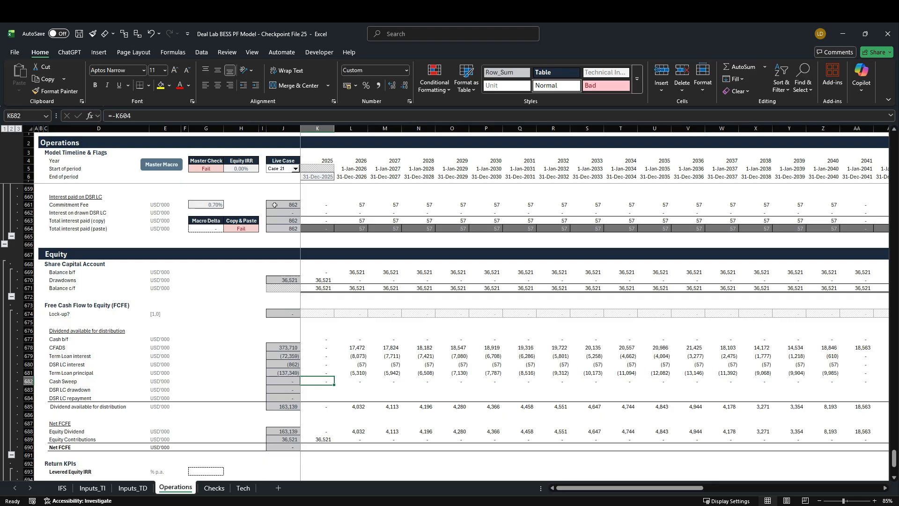
pyautogui.click(175, 166)
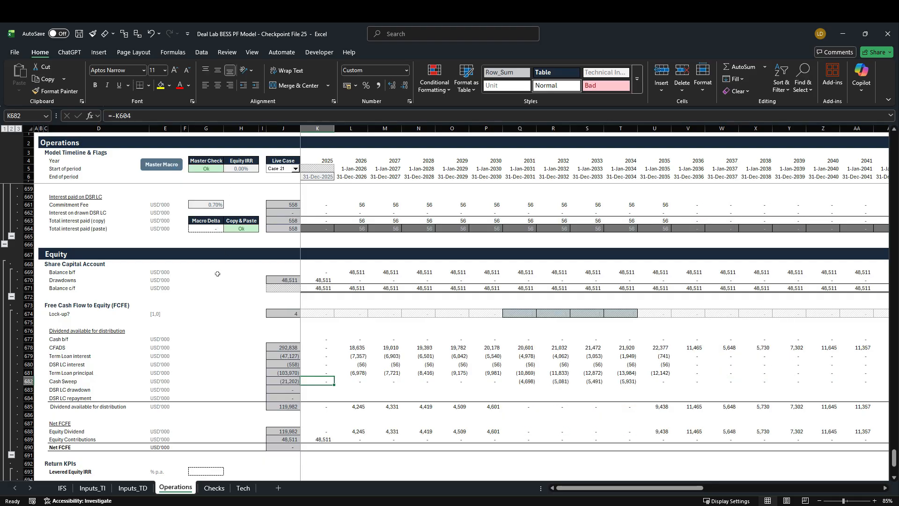
# Compare the Cash Sweep in row 682 for 2031 to 2034 with the Paste: Cash Sweep line in row 604
pyautogui.click(28, 381)
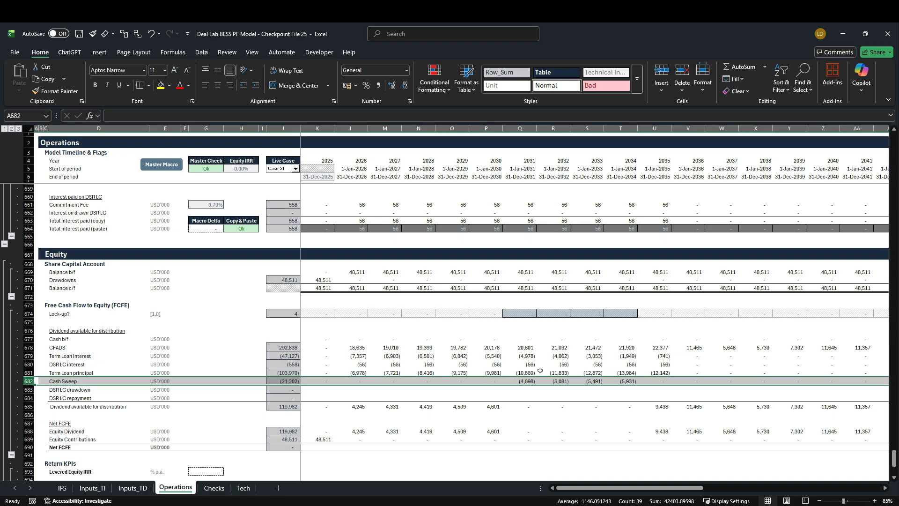
pyautogui.moveTo(520, 128); pyautogui.dragTo(625, 167)
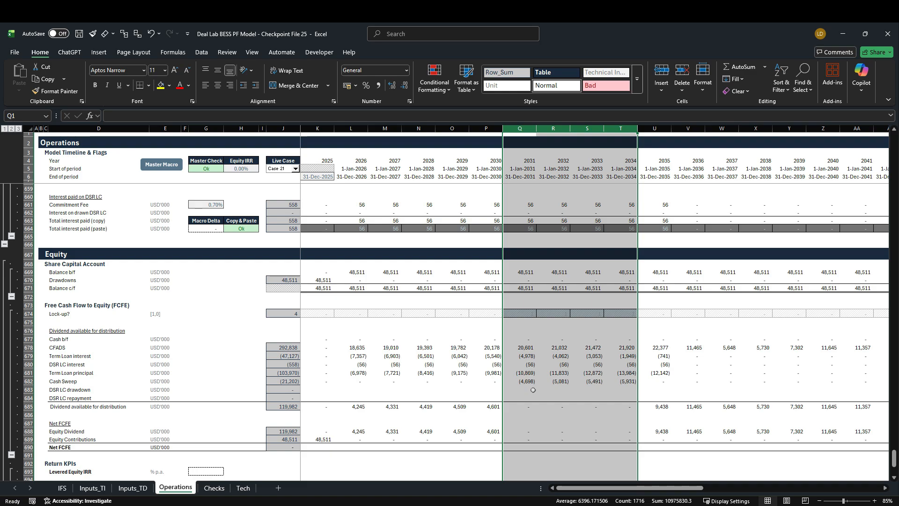
pyautogui.scroll(6, 524, 400)
pyautogui.scroll(17, 525, 401)
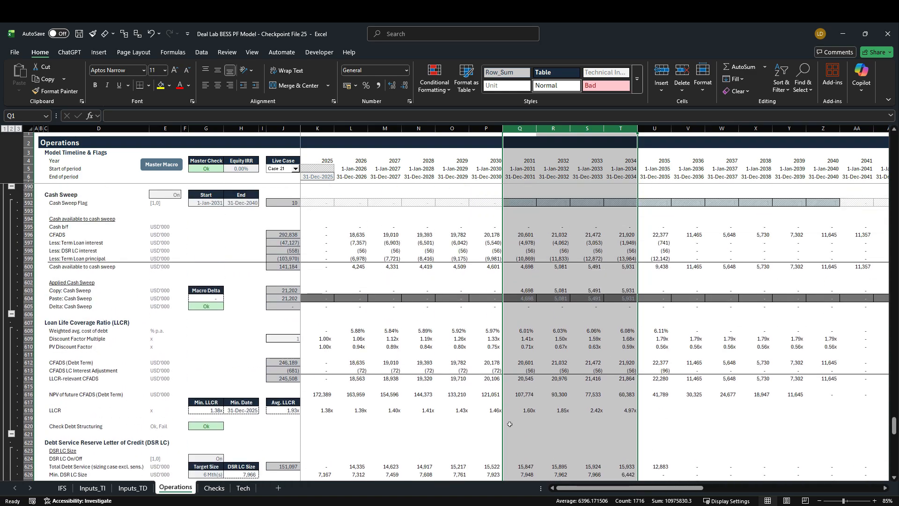
pyautogui.click(30, 298)
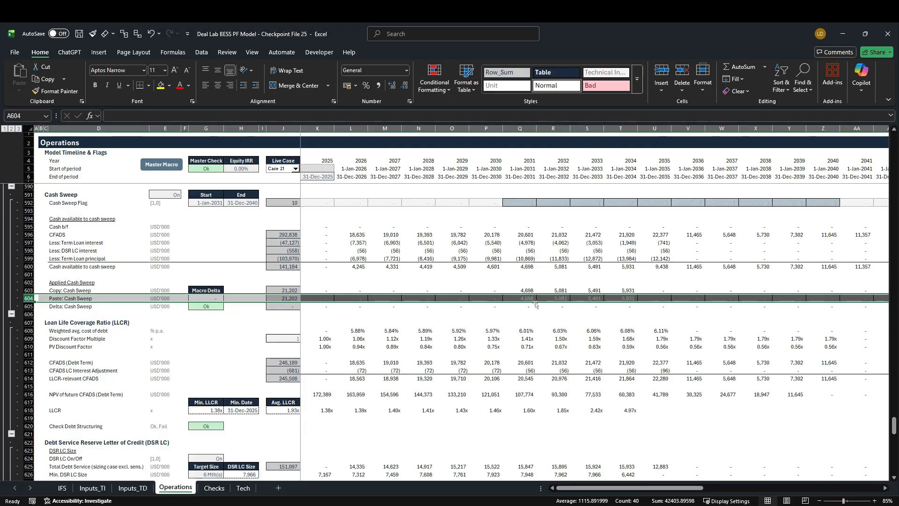
pyautogui.scroll(-14, 528, 335)
pyautogui.scroll(-9, 529, 336)
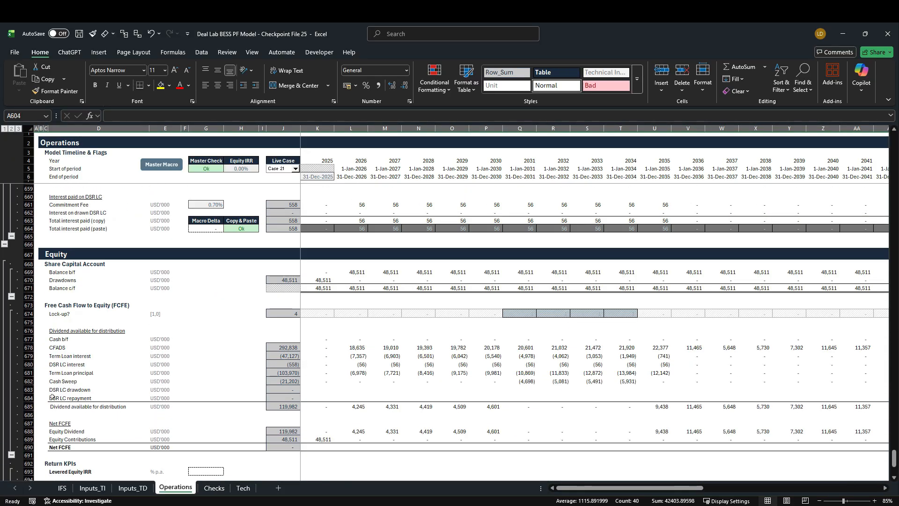
# Link the 2025 DSR LC drawdown (K683) to Drawdown due to cashflow shortfall in the DSR LC Balance with =K646
pyautogui.click(244, 392)
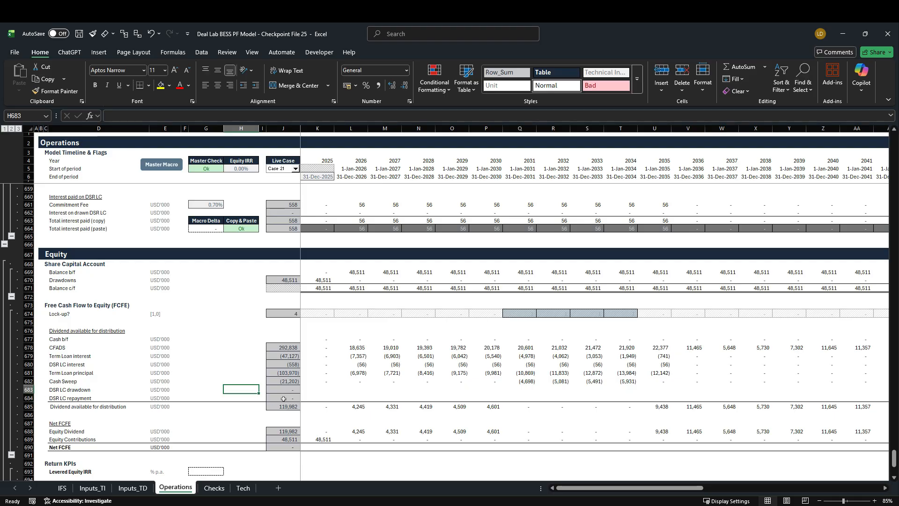
pyautogui.click(306, 392)
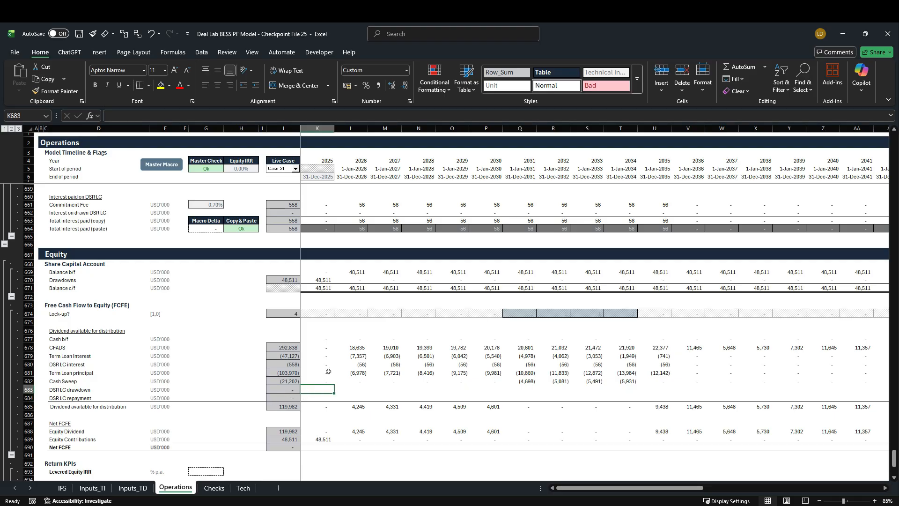
pyautogui.write('=')
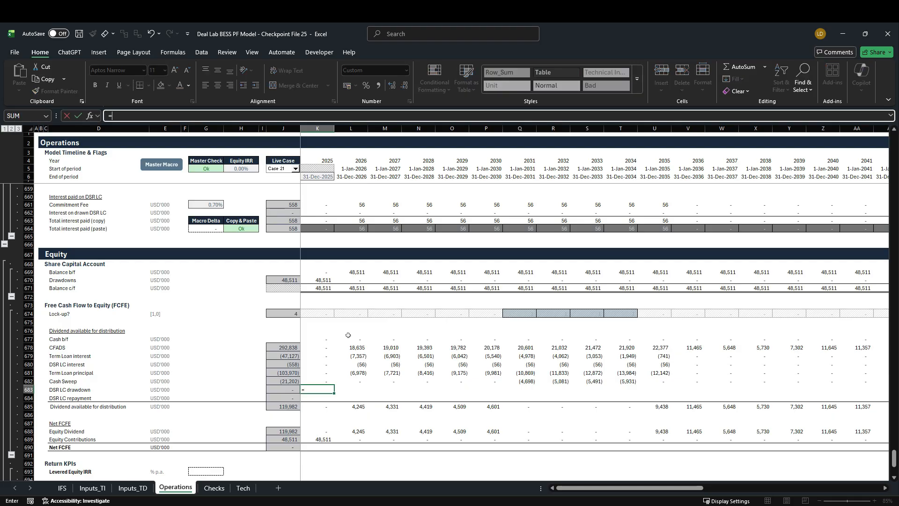
pyautogui.scroll(4, 192, 381)
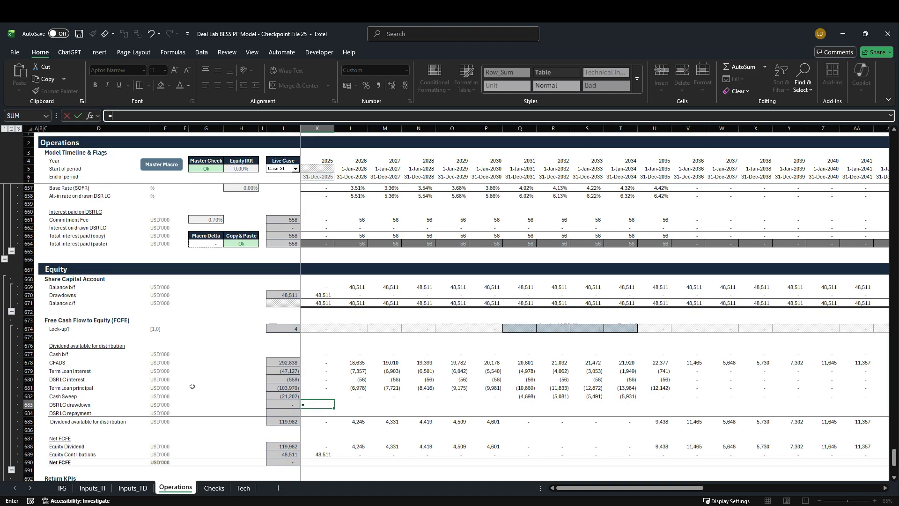
pyautogui.scroll(2, 190, 393)
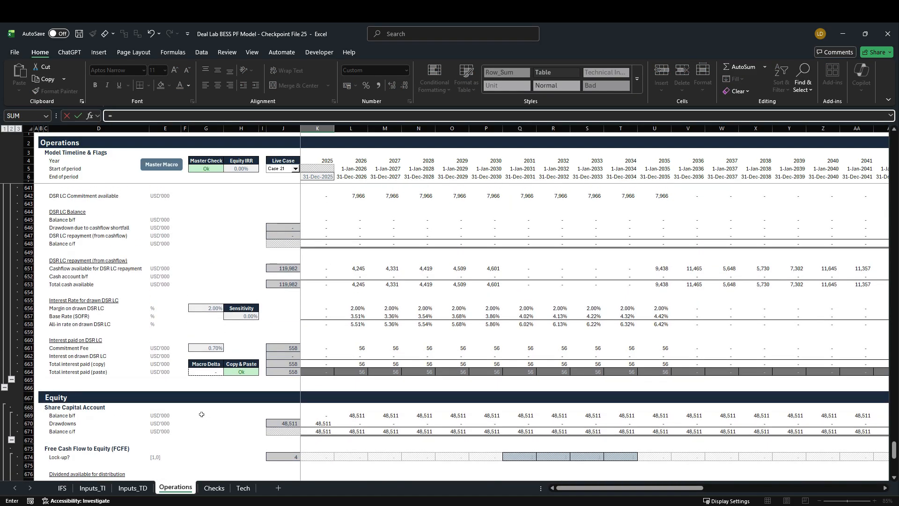
pyautogui.scroll(2, 201, 415)
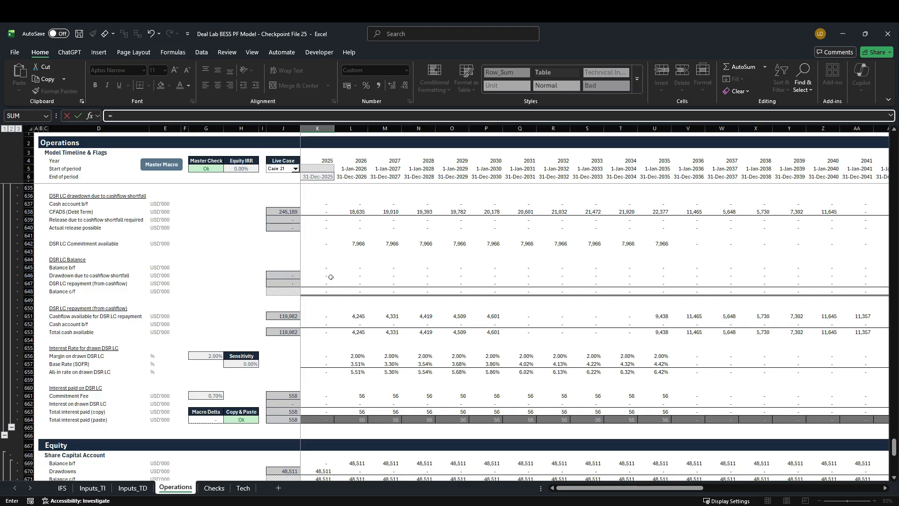
pyautogui.click(313, 277)
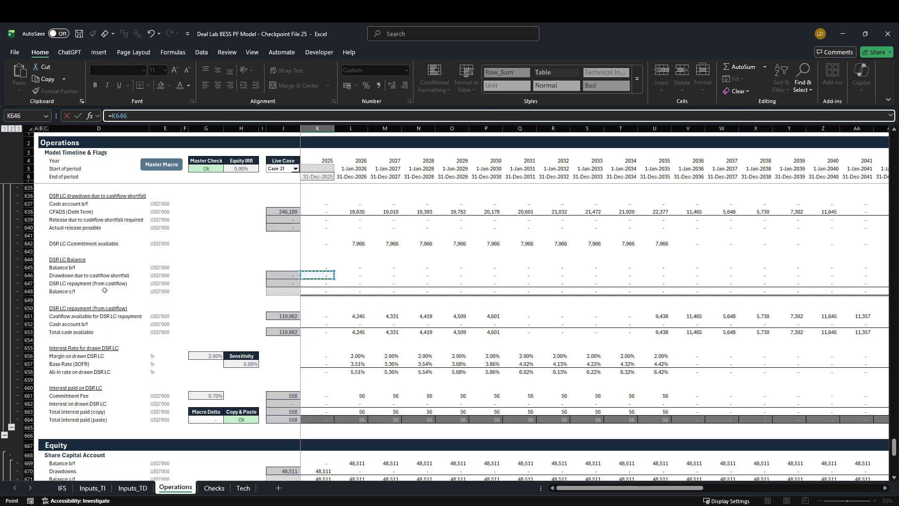
pyautogui.hotkey('ctrl', 'Return')
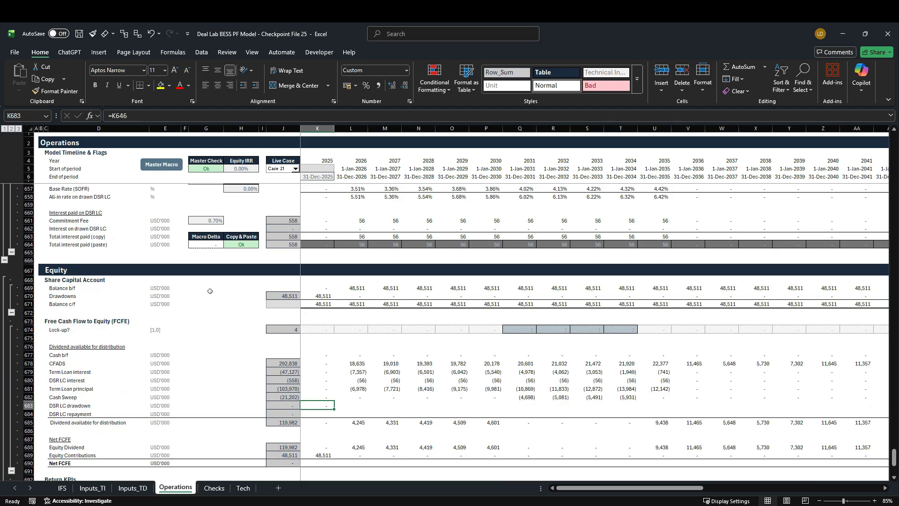
# Copy the 2025 DSR LC drawdown formula into DSR LC repayment (K684), pasting formulas only so it reads =K647
pyautogui.hotkey('ctrl', 'c')
pyautogui.press('Down')
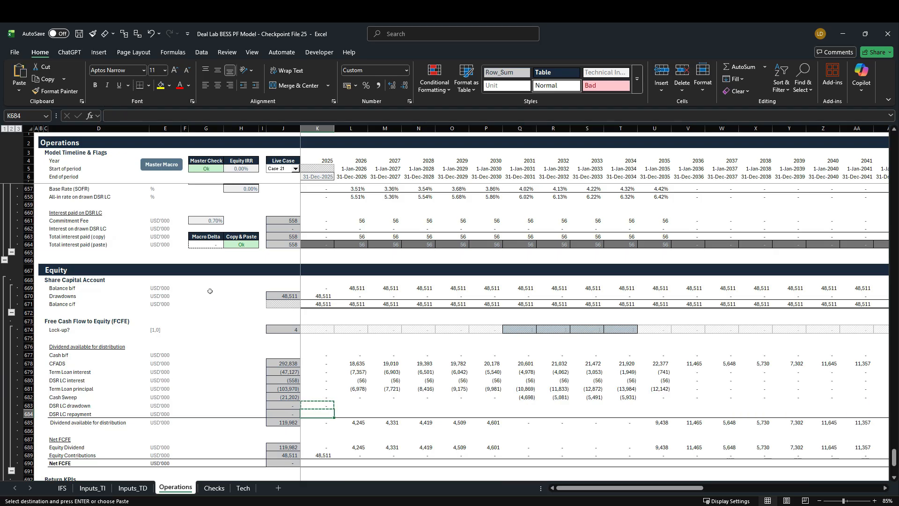
pyautogui.press('alt')
pyautogui.press('h')
pyautogui.press('v')
pyautogui.press('s')
pyautogui.press('f')
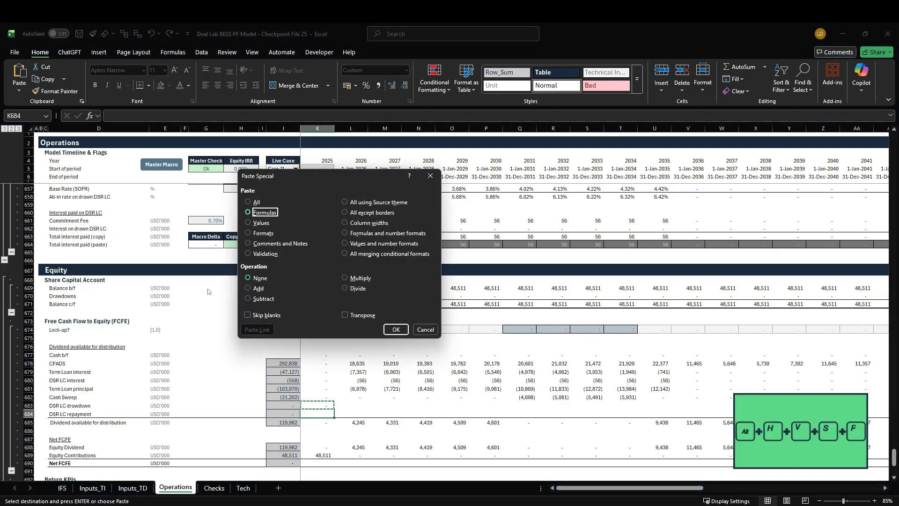
pyautogui.press('Return')
# Fill the DSR LC drawdown and DSR LC repayment formulas in rows 683 and 684 across the timeline through 2060
pyautogui.hotkey('shift', 'Up')
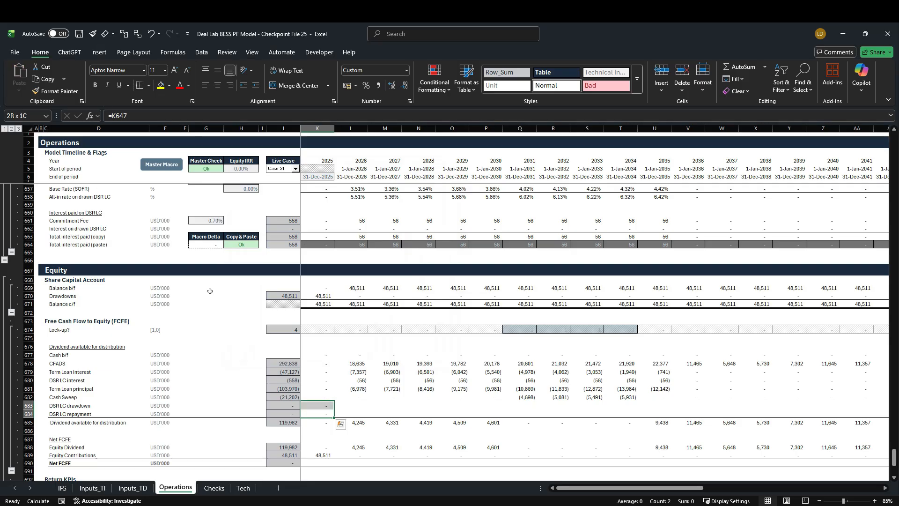
pyautogui.hotkey('ctrl', 'shift', 'Right')
pyautogui.hotkey('shift', 'Left')
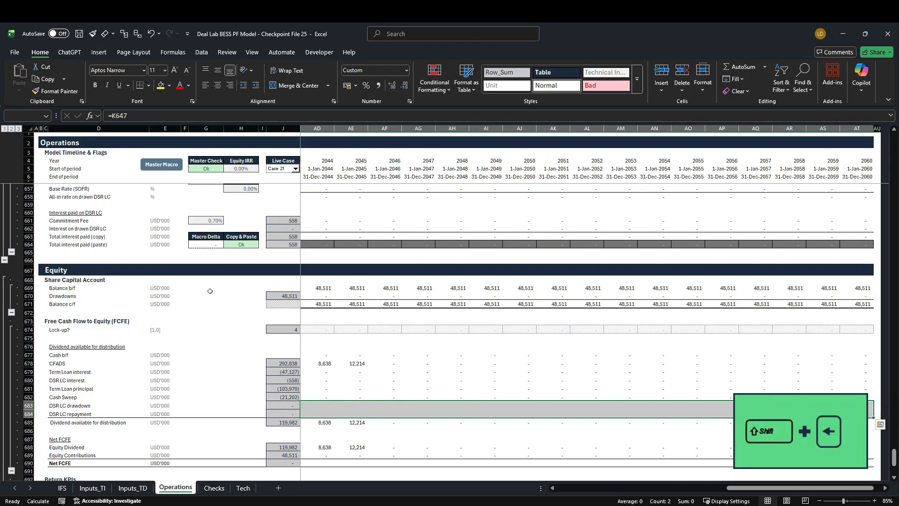
pyautogui.hotkey('ctrl', 'r')
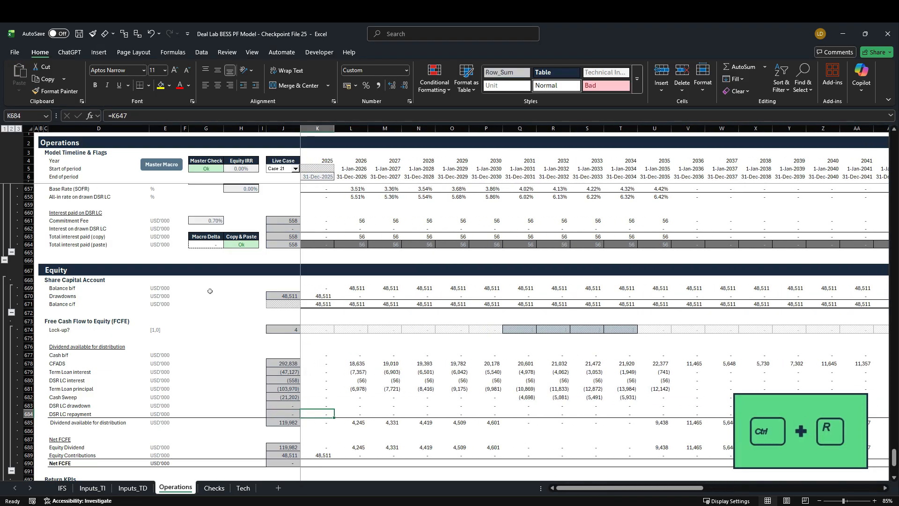
# Switch the live case to Case 2 and run the Master Macro
pyautogui.click(296, 168)
pyautogui.moveTo(295, 211); pyautogui.dragTo(295, 180)
pyautogui.click(277, 181)
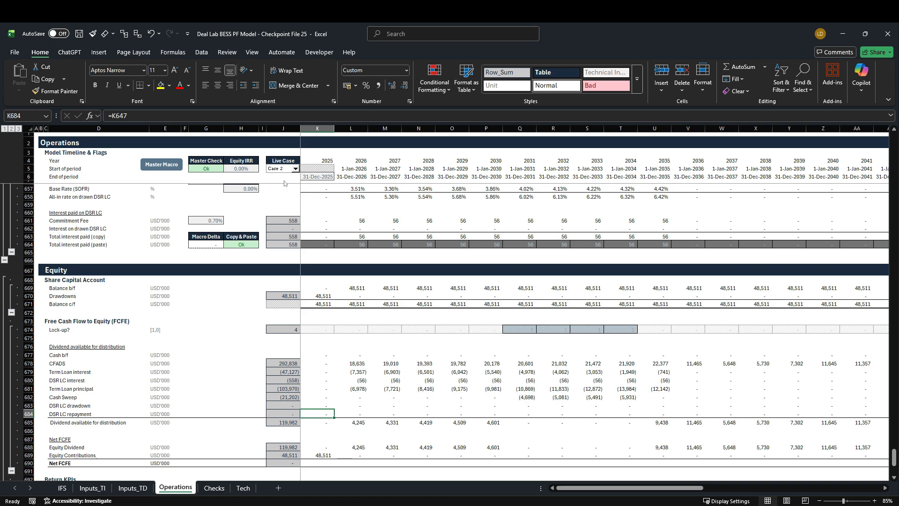
pyautogui.click(157, 166)
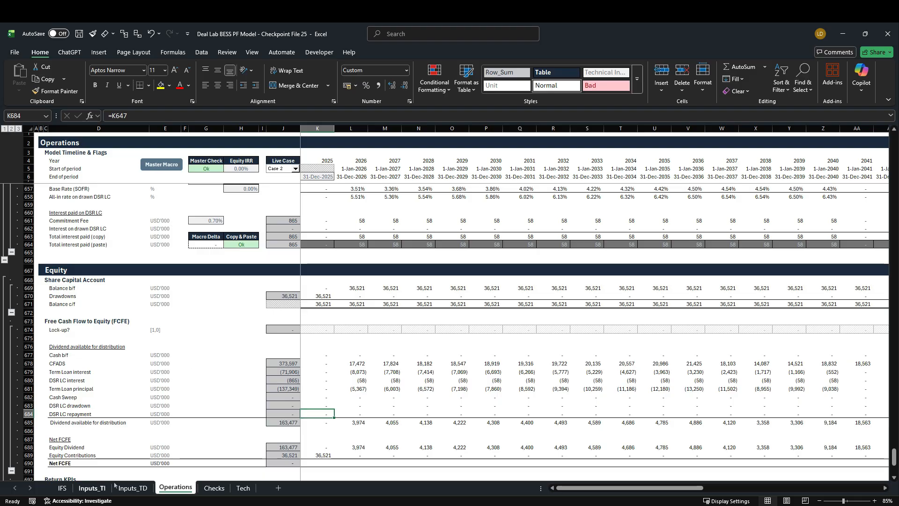
# Set the Case 2 Availability (K36) on the Inputs_TI sheet to 78% and return to the Operations sheet
pyautogui.click(93, 487)
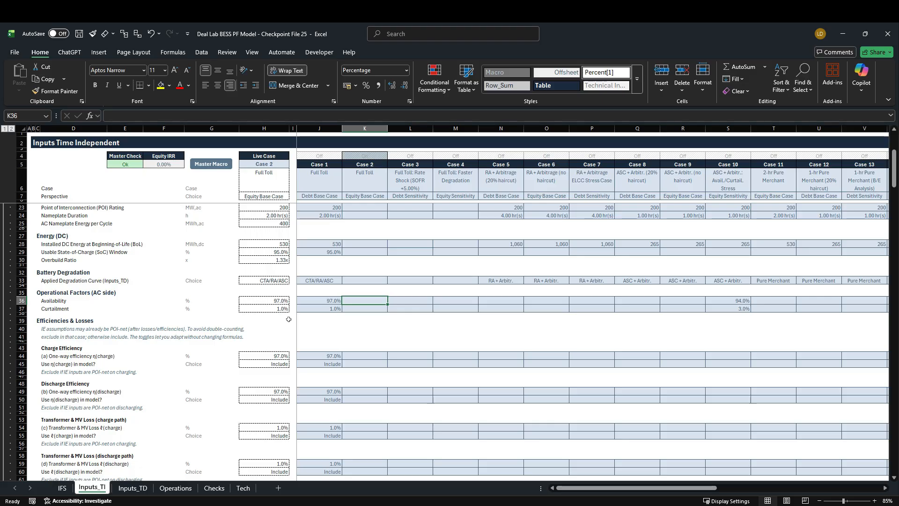
pyautogui.write('78')
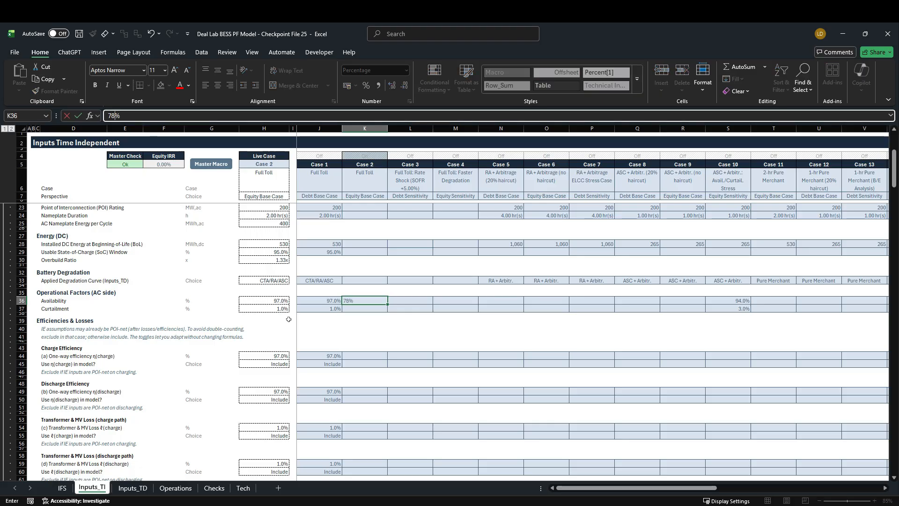
pyautogui.hotkey('ctrl', 'Return')
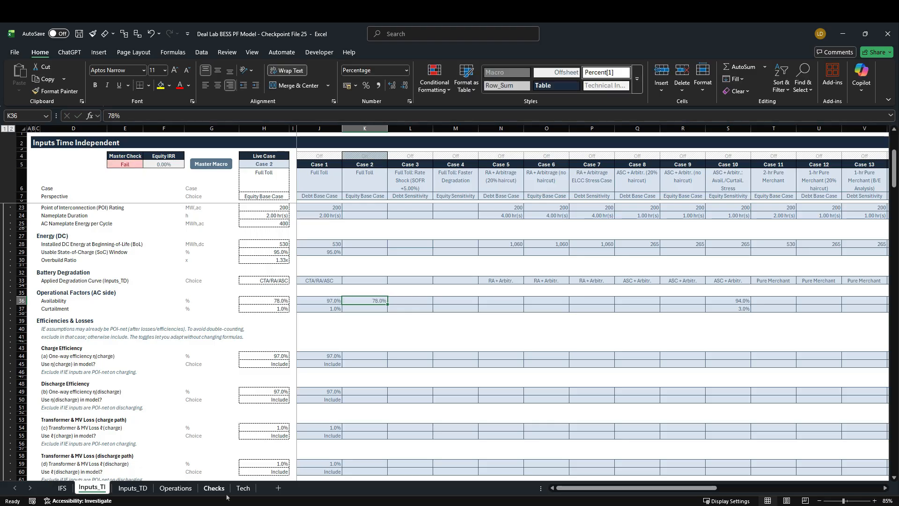
pyautogui.click(176, 488)
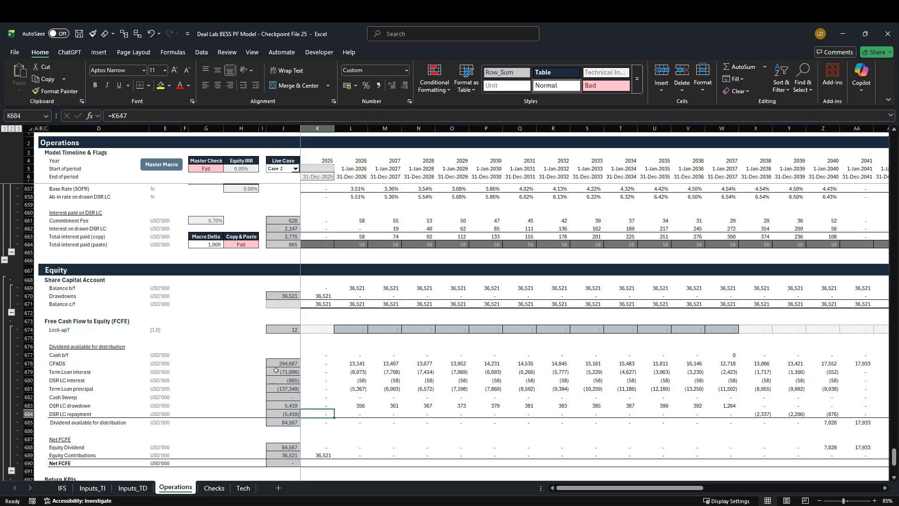
# Run the Master Macro and review the DSR LC drawdown and repayment rows, including the 2040 column
pyautogui.scroll(2, 328, 300)
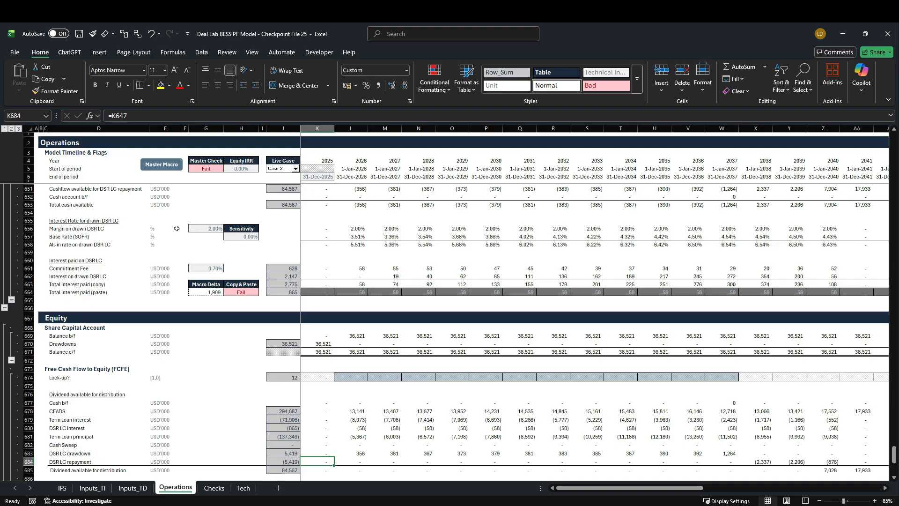
pyautogui.click(171, 167)
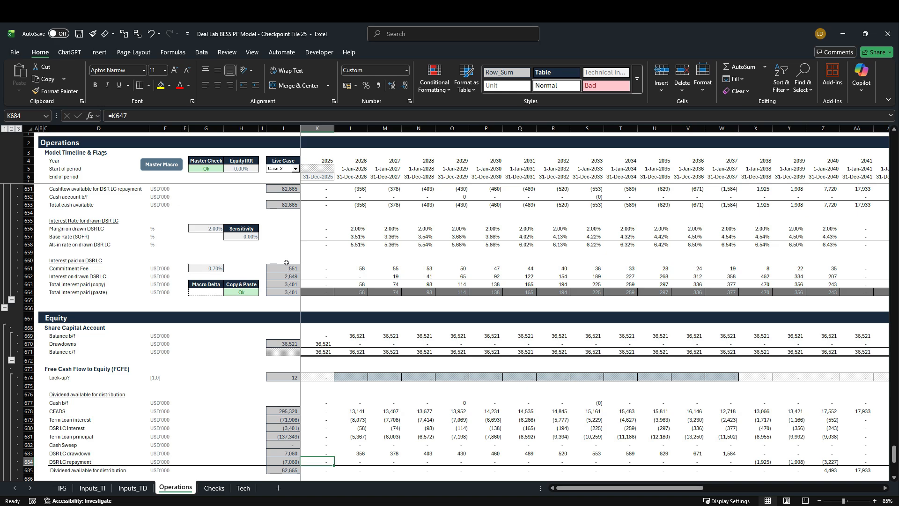
pyautogui.scroll(-2, 286, 262)
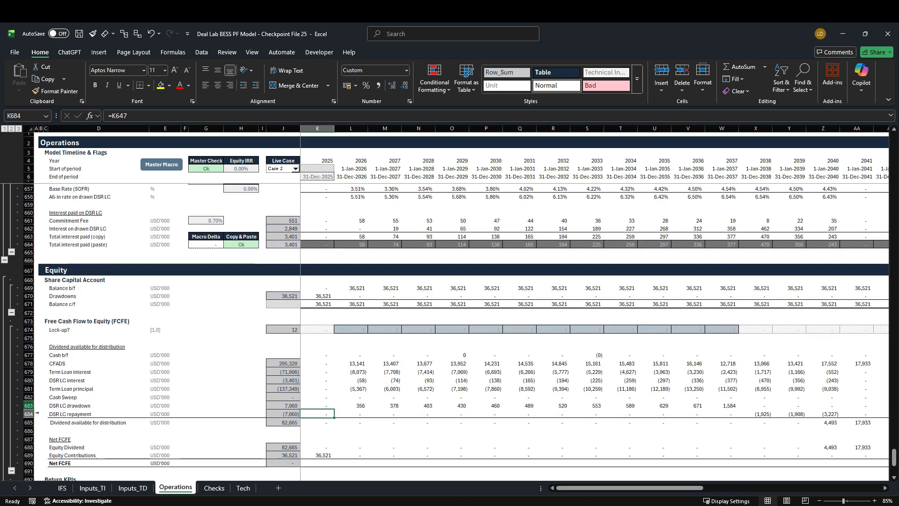
pyautogui.click(36, 405)
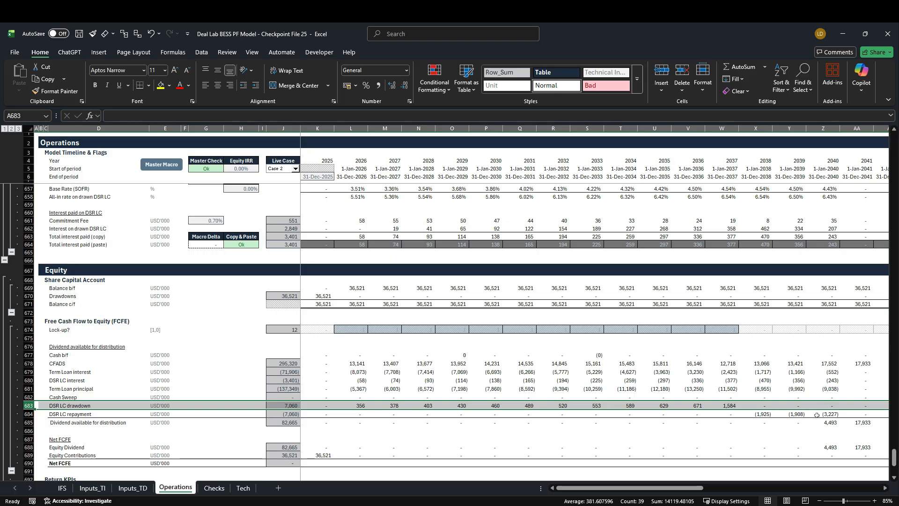
pyautogui.click(823, 128)
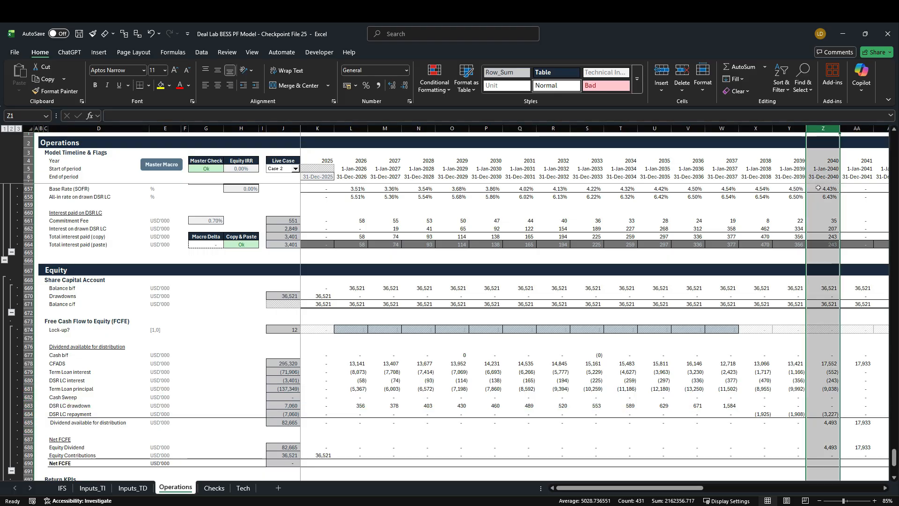
pyautogui.scroll(-2, 708, 404)
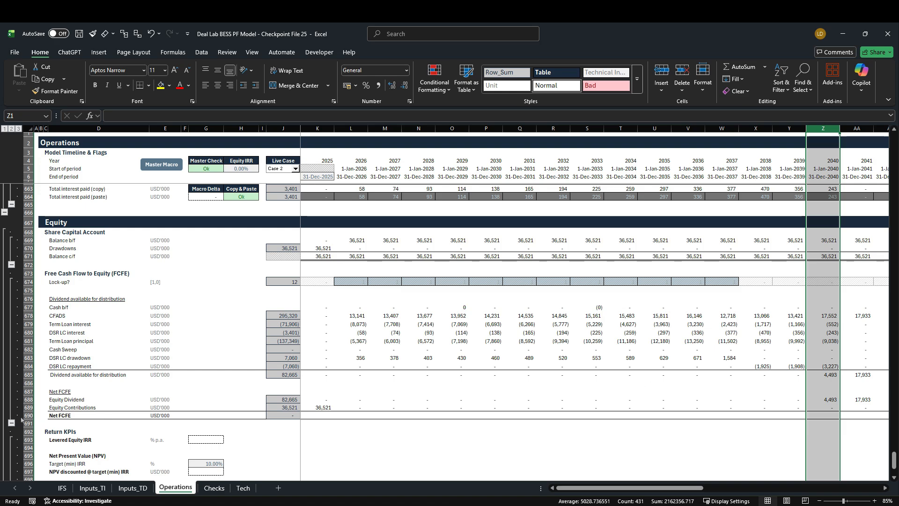
# Calculate the 2025 Net FCFE (K690) as Equity Dividend minus Equity Contributions with =K688-K689
pyautogui.click(324, 417)
pyautogui.scroll(-3, 239, 412)
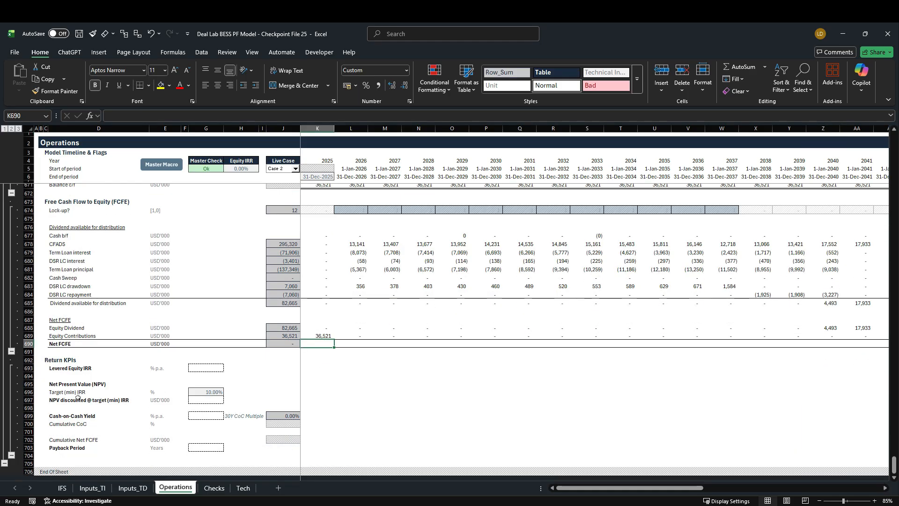
pyautogui.scroll(2, 220, 401)
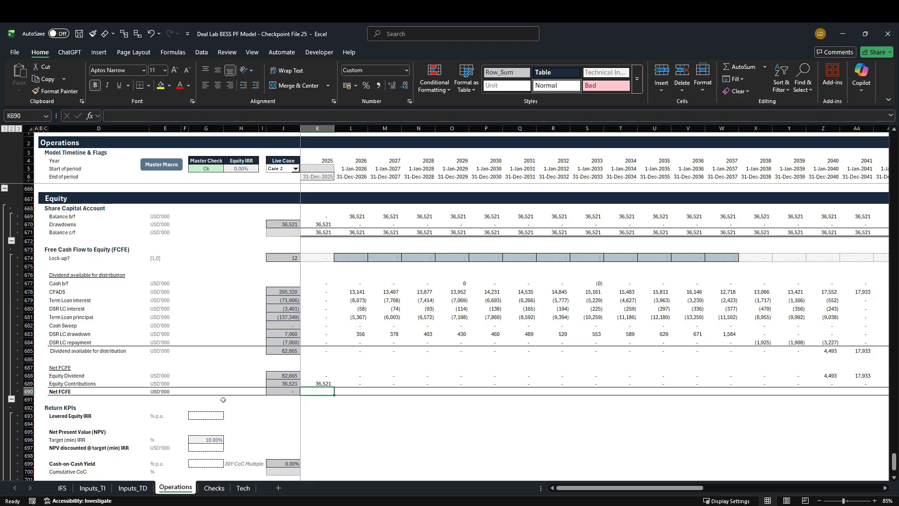
pyautogui.press('F2')
pyautogui.write('=')
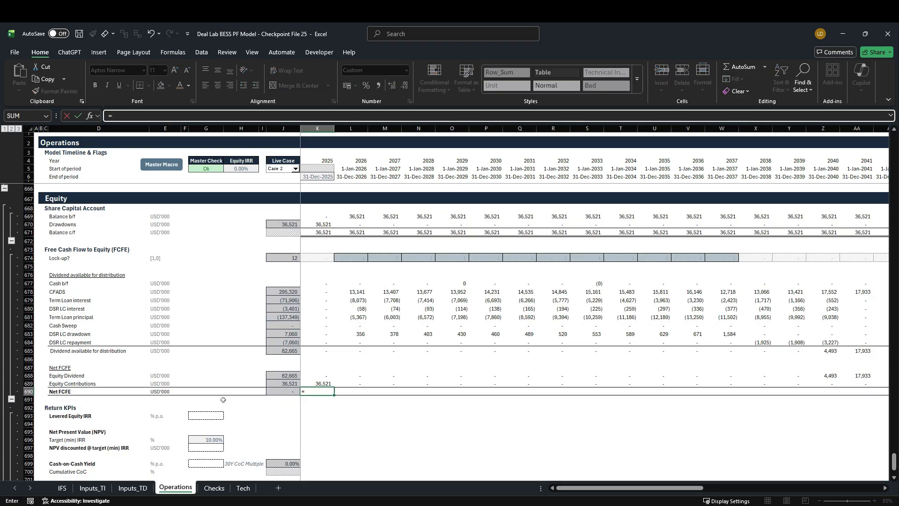
pyautogui.press('Up')
pyautogui.press('Up')
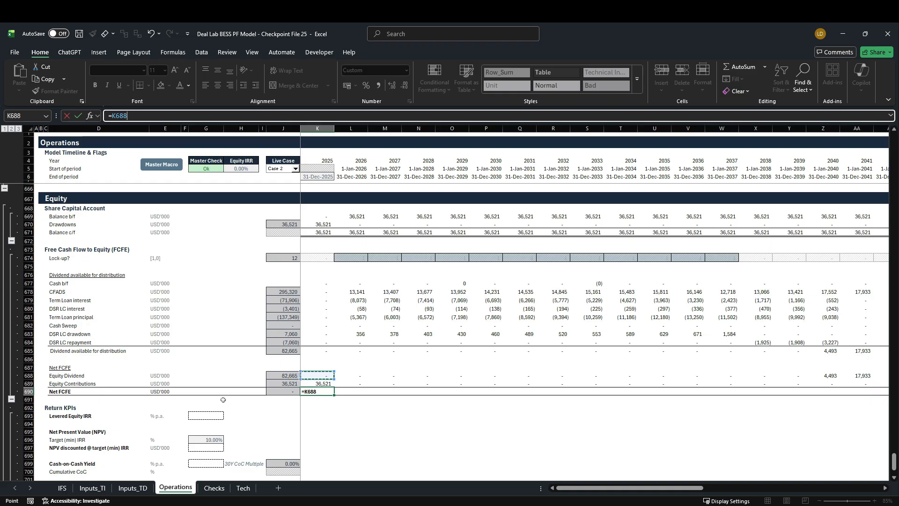
pyautogui.write('-')
pyautogui.press('Up')
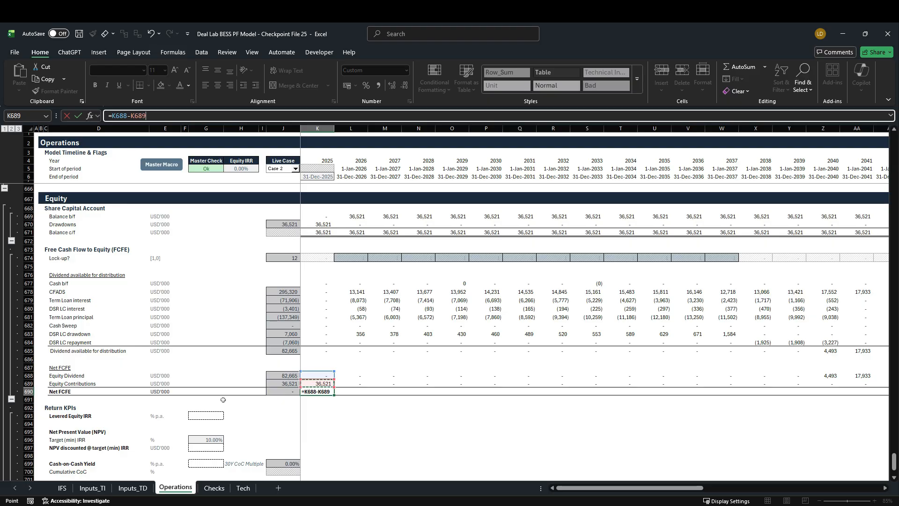
pyautogui.hotkey('ctrl', 'Return')
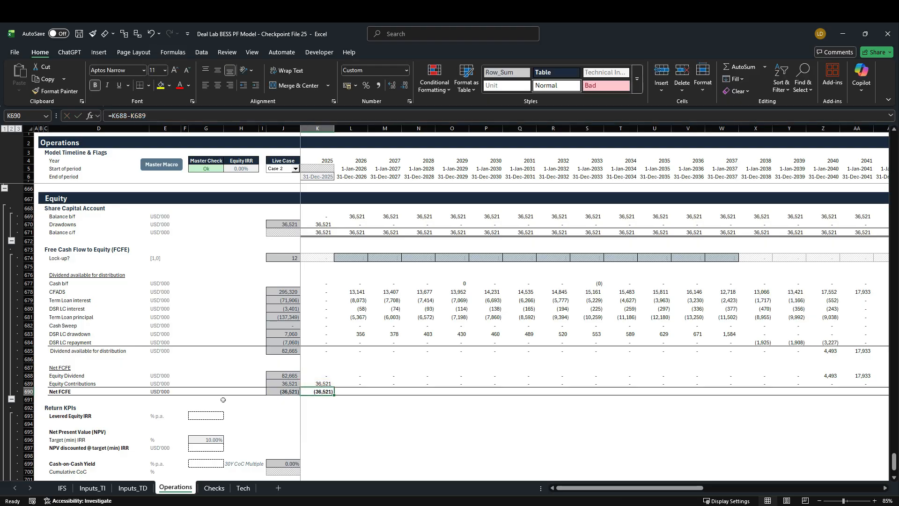
# Fill the Net FCFE formula in row 690 across the timeline through 2060
pyautogui.hotkey('ctrl', 'shift', 'Right')
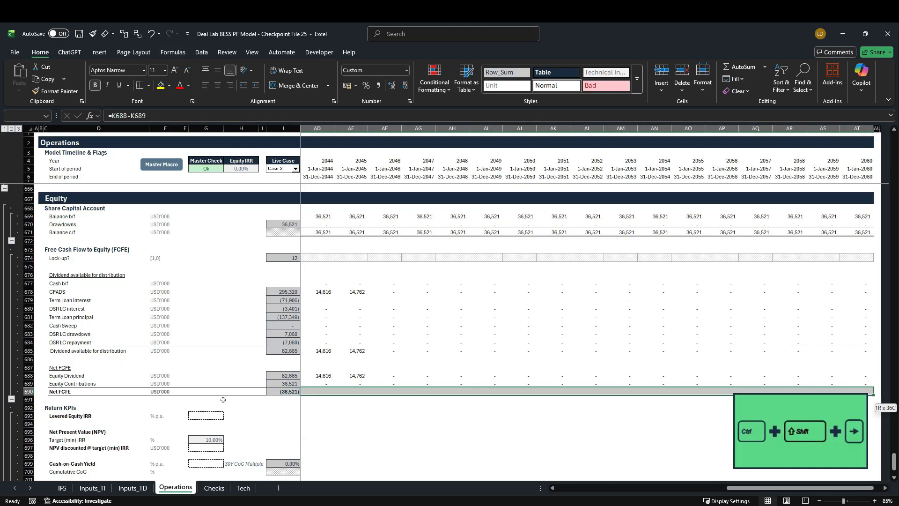
pyautogui.hotkey('shift', 'Left')
pyautogui.hotkey('ctrl', 'r')
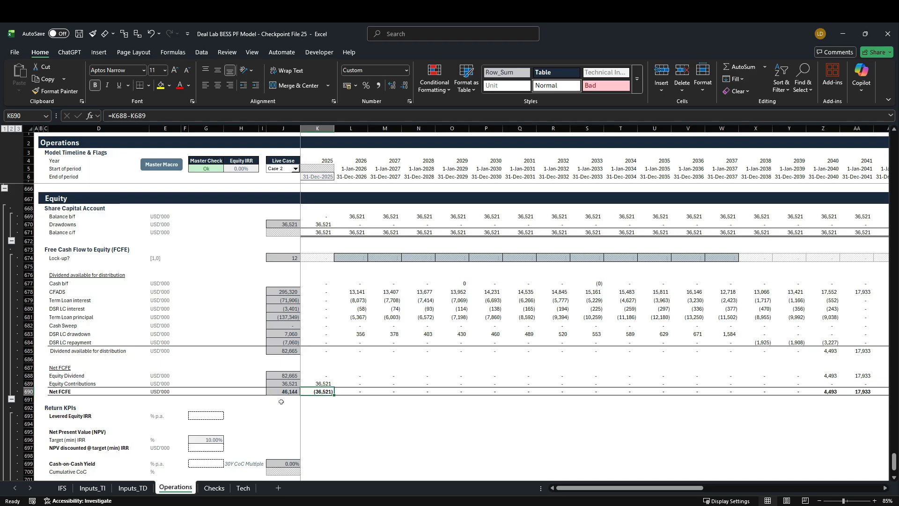
# Clear the 78% Availability entry for Case 2 on the Inputs_TI sheet and return to the Operations sheet
pyautogui.click(93, 488)
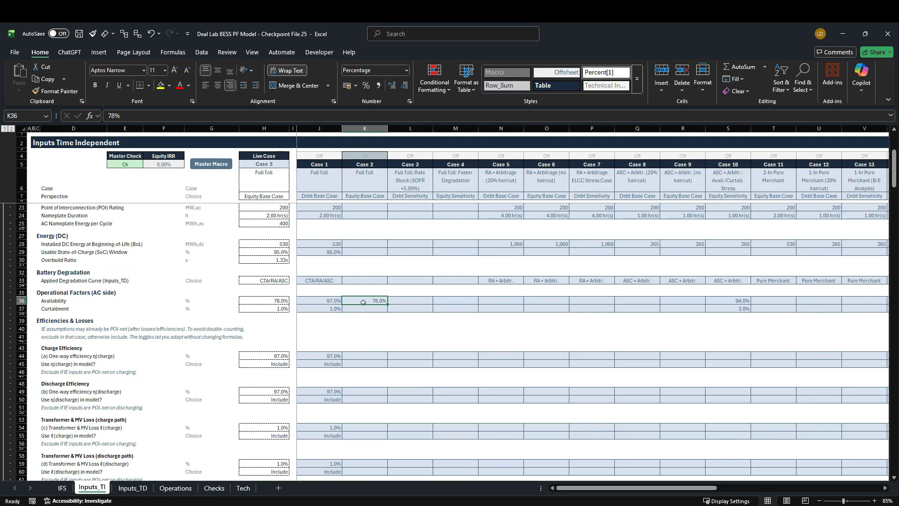
pyautogui.press('Delete')
pyautogui.click(183, 491)
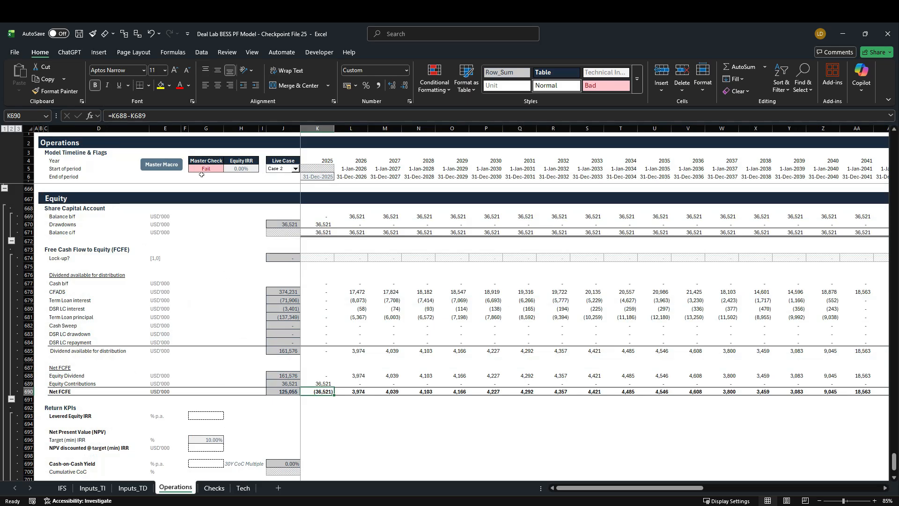
# Rerun the Master Macro for Case 2 and inspect the Case 2 input column on the Inputs_TI sheet
pyautogui.click(172, 165)
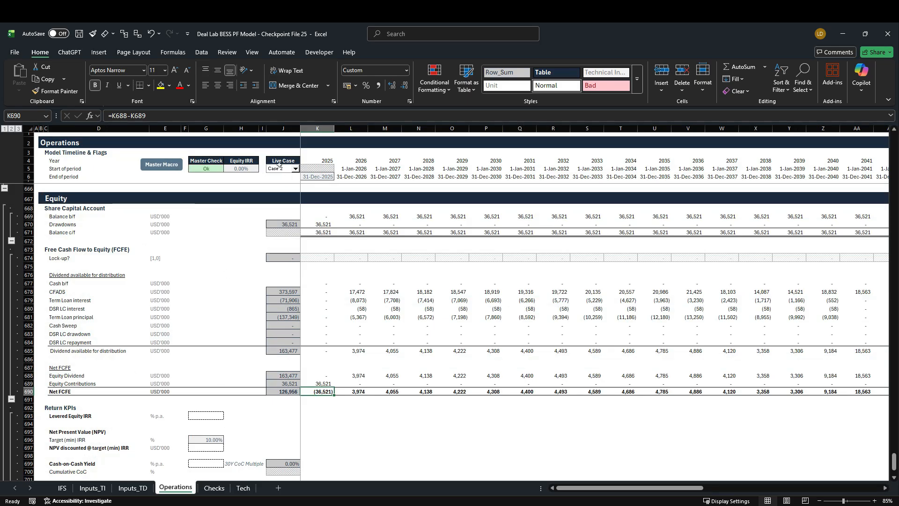
pyautogui.click(92, 488)
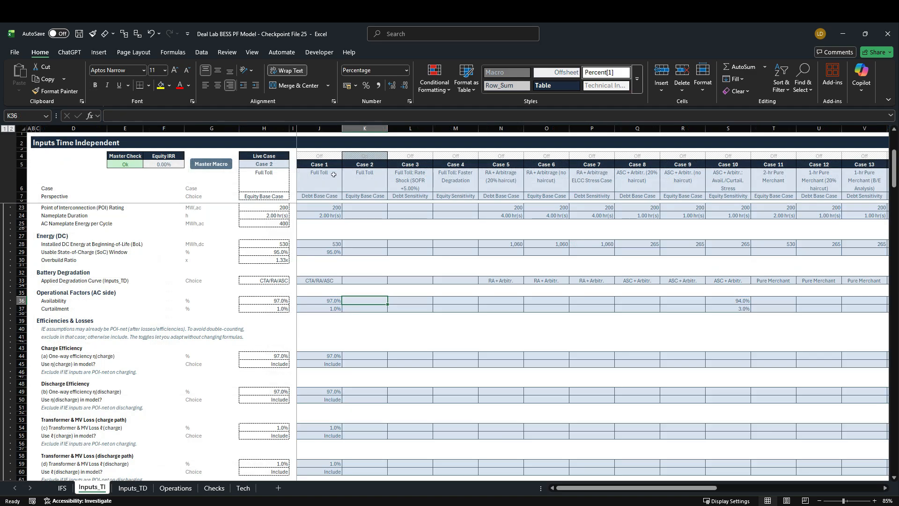
pyautogui.click(365, 128)
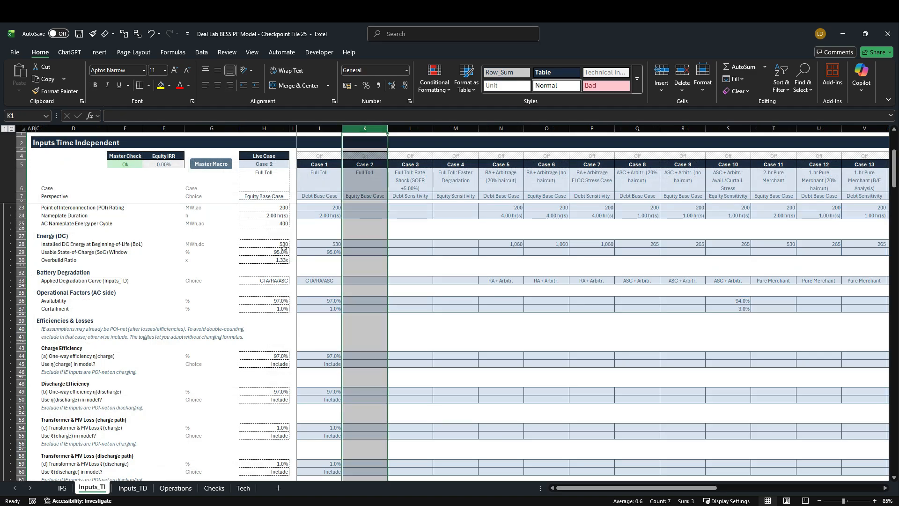
# Review the Return KPIs rows on the Operations sheet: Levered Equity IRR, Target (min) IRR, Cash-on-Cash Yield and Payback Period
pyautogui.click(189, 487)
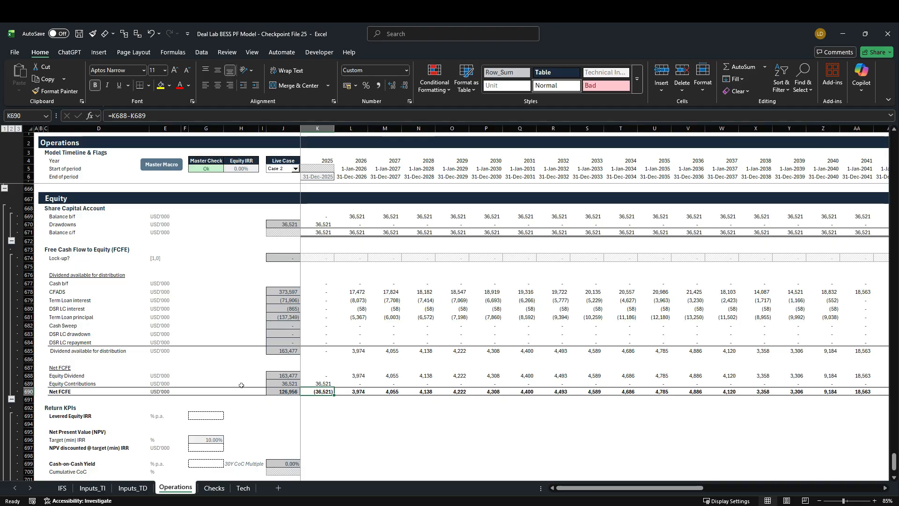
pyautogui.scroll(-3, 241, 385)
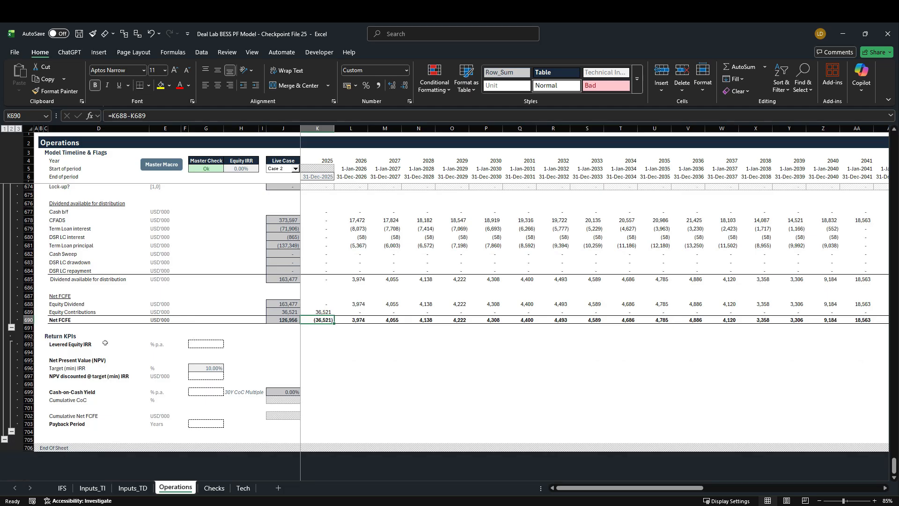
pyautogui.click(33, 347)
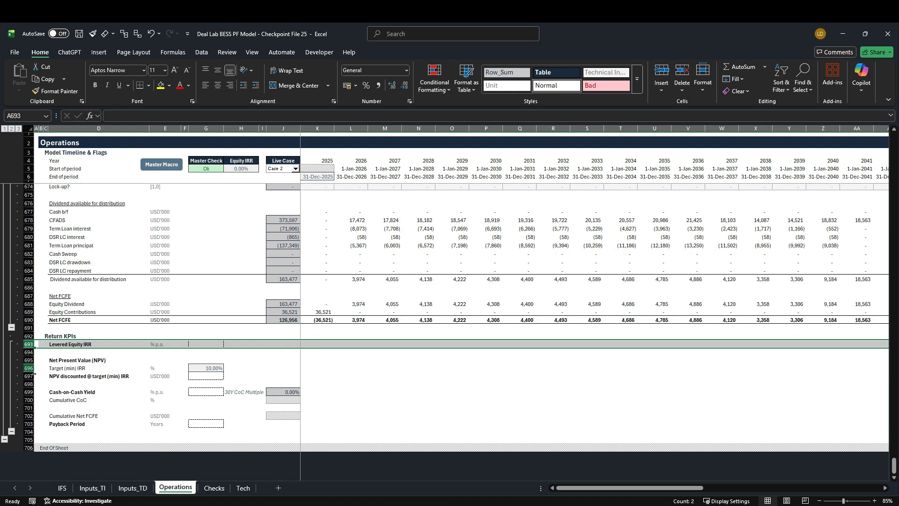
pyautogui.click(34, 372)
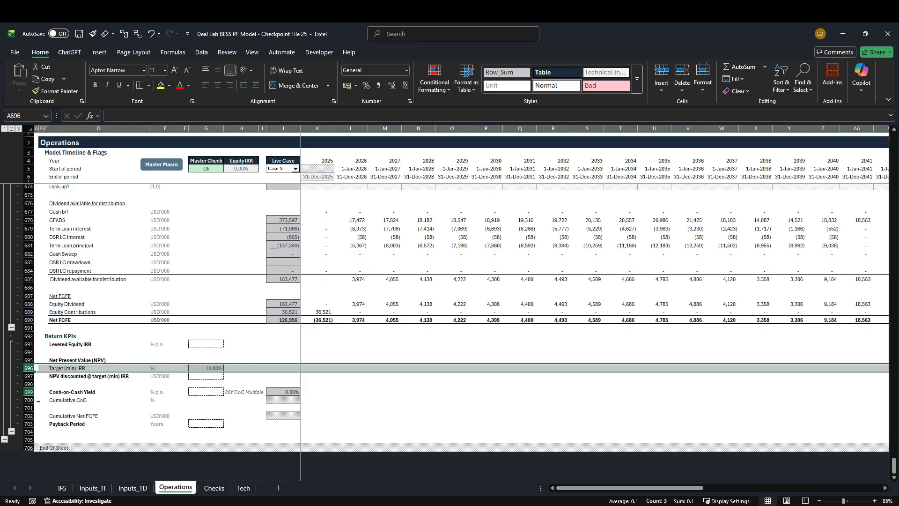
pyautogui.click(34, 393)
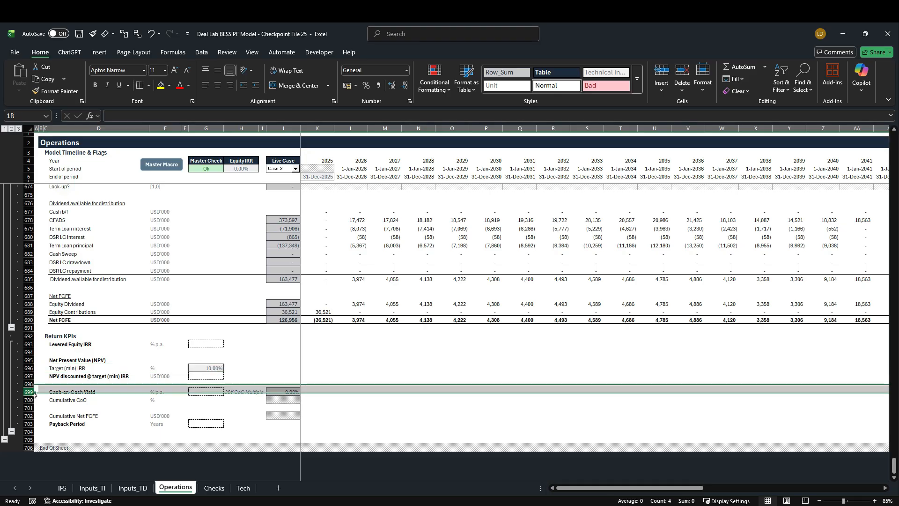
pyautogui.click(37, 426)
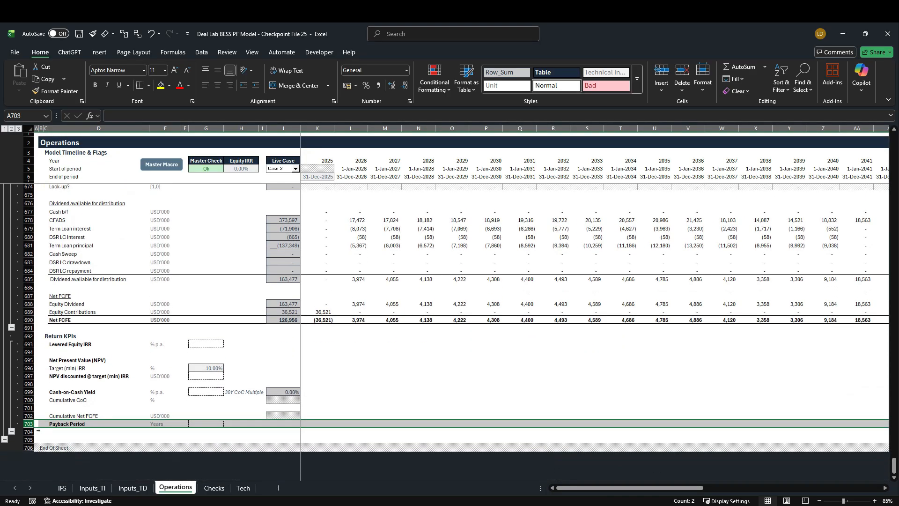
# On the IFS sheet, examine the Free Cash Flow to Equity, Dividends / Distributions and Unrestricted Cash Account rows
pyautogui.click(62, 487)
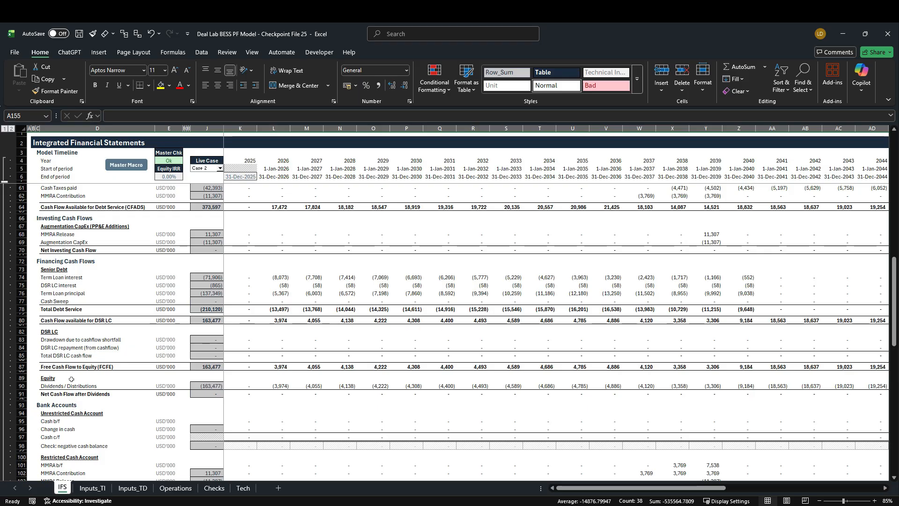
pyautogui.click(21, 367)
pyautogui.click(22, 367)
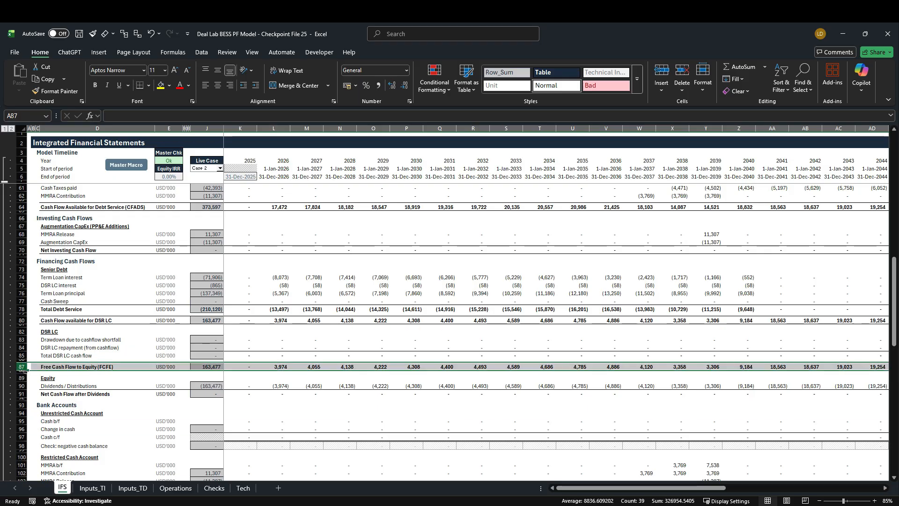
pyautogui.click(28, 387)
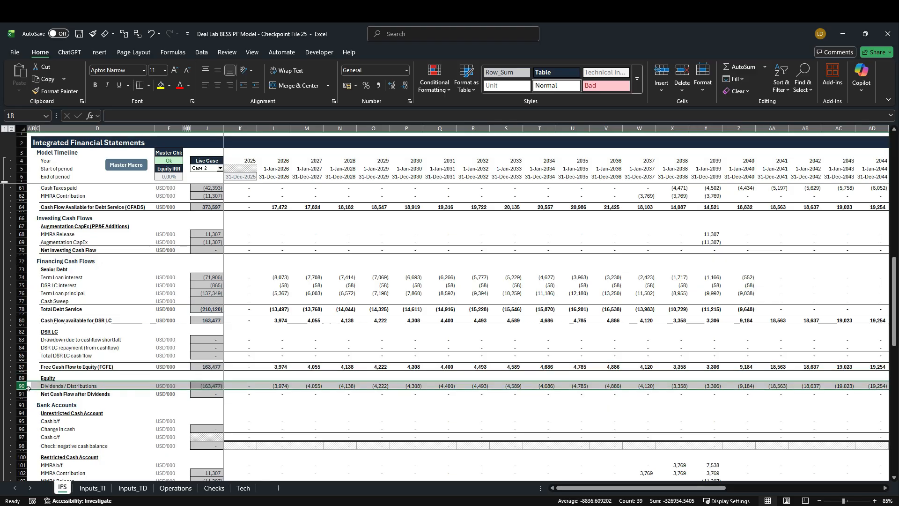
pyautogui.scroll(-3, 129, 402)
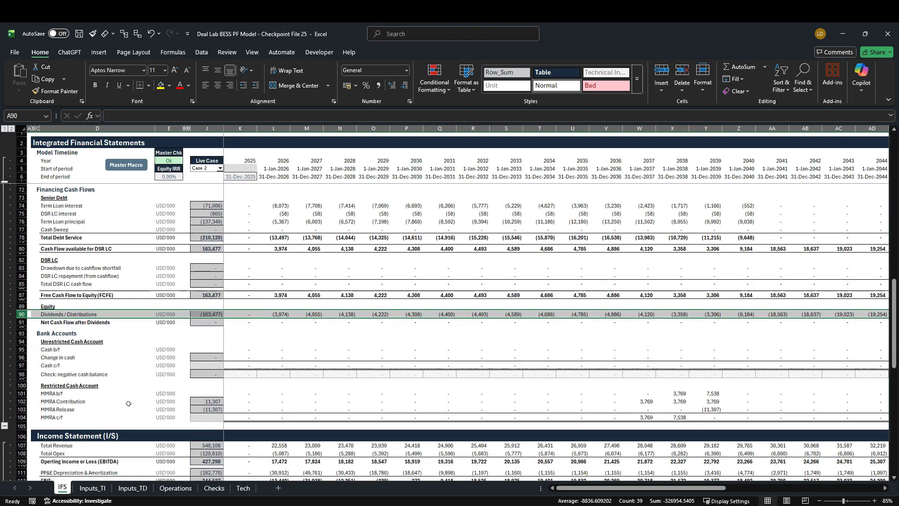
pyautogui.moveTo(21, 349); pyautogui.dragTo(21, 374)
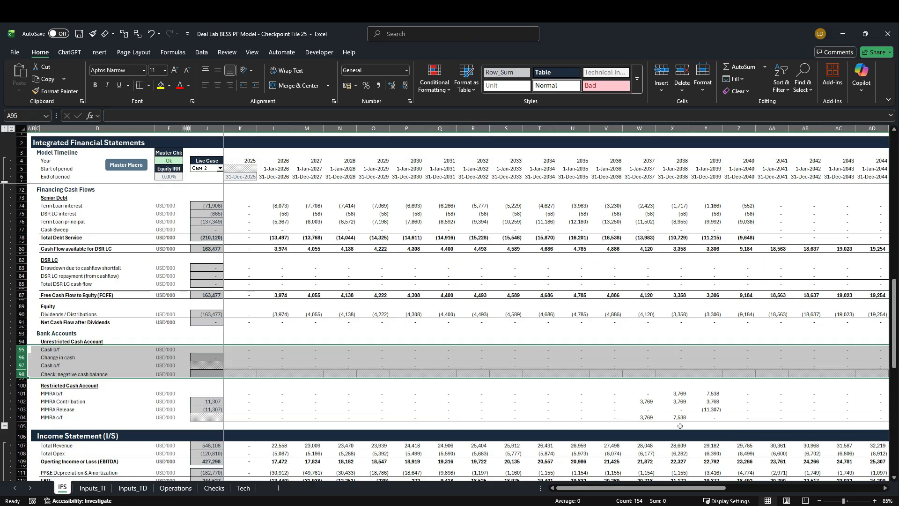
# Examine the Income Statement and Balance Sheet on IFS, including the Retained Earnings Account row under Equity
pyautogui.scroll(-5, 233, 408)
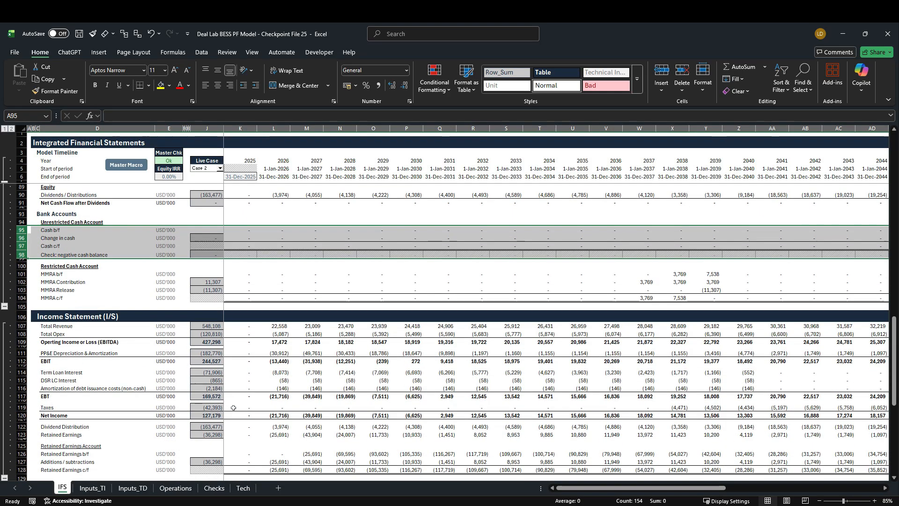
pyautogui.scroll(-3, 233, 408)
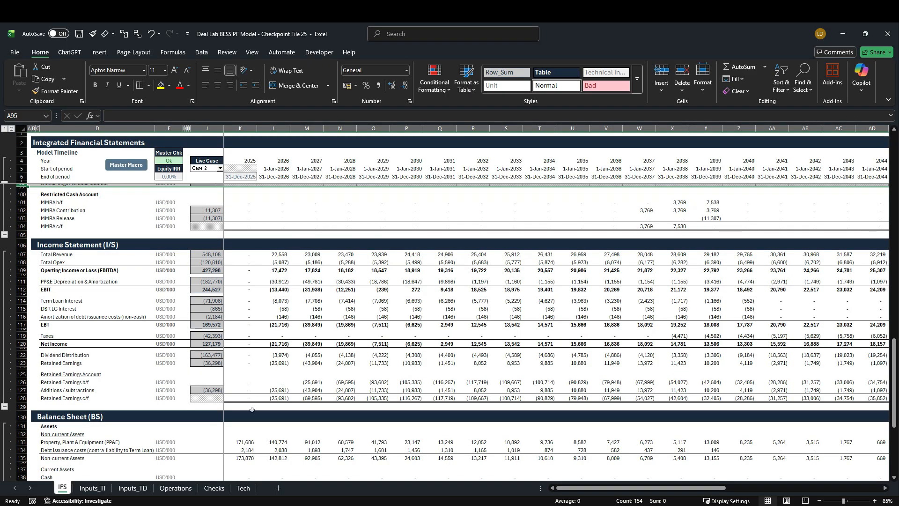
pyautogui.scroll(-5, 274, 398)
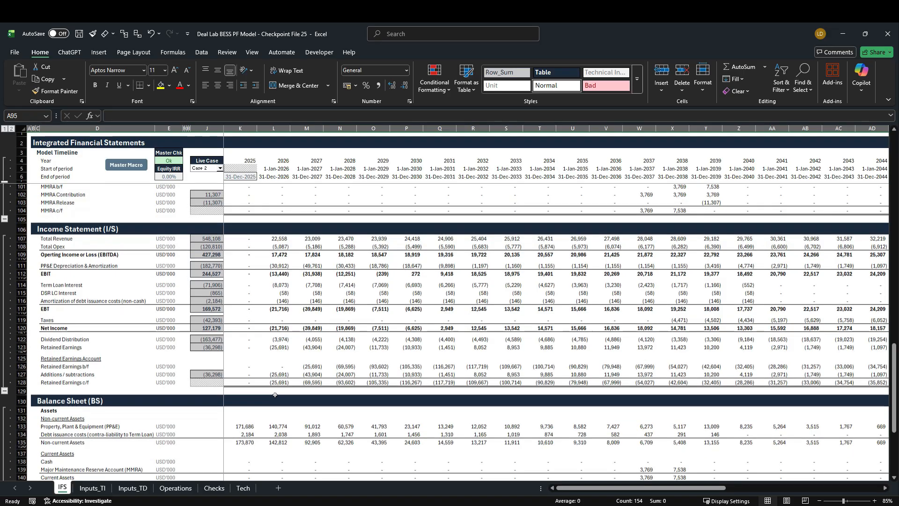
pyautogui.scroll(-2, 273, 395)
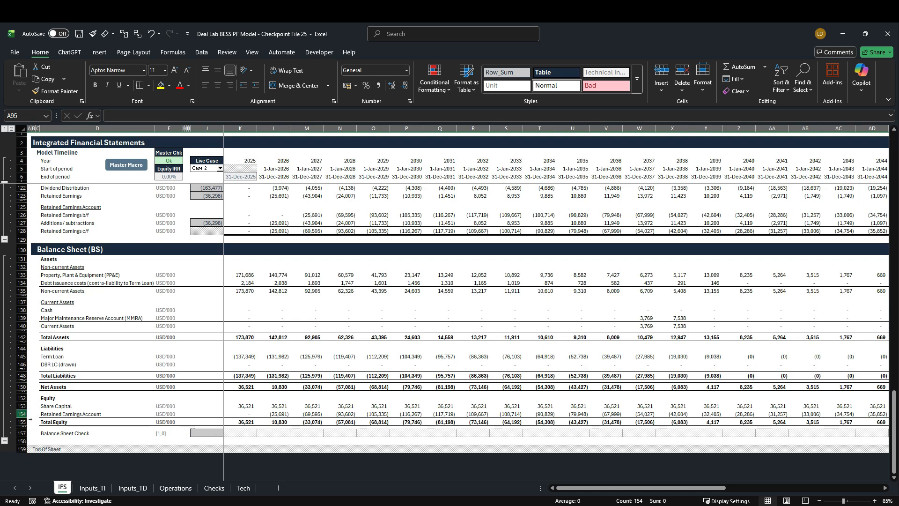
pyautogui.click(30, 415)
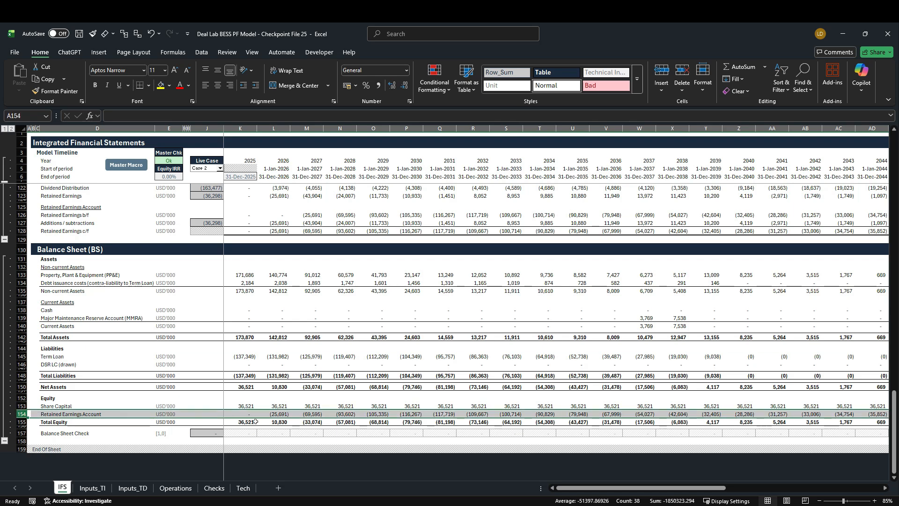